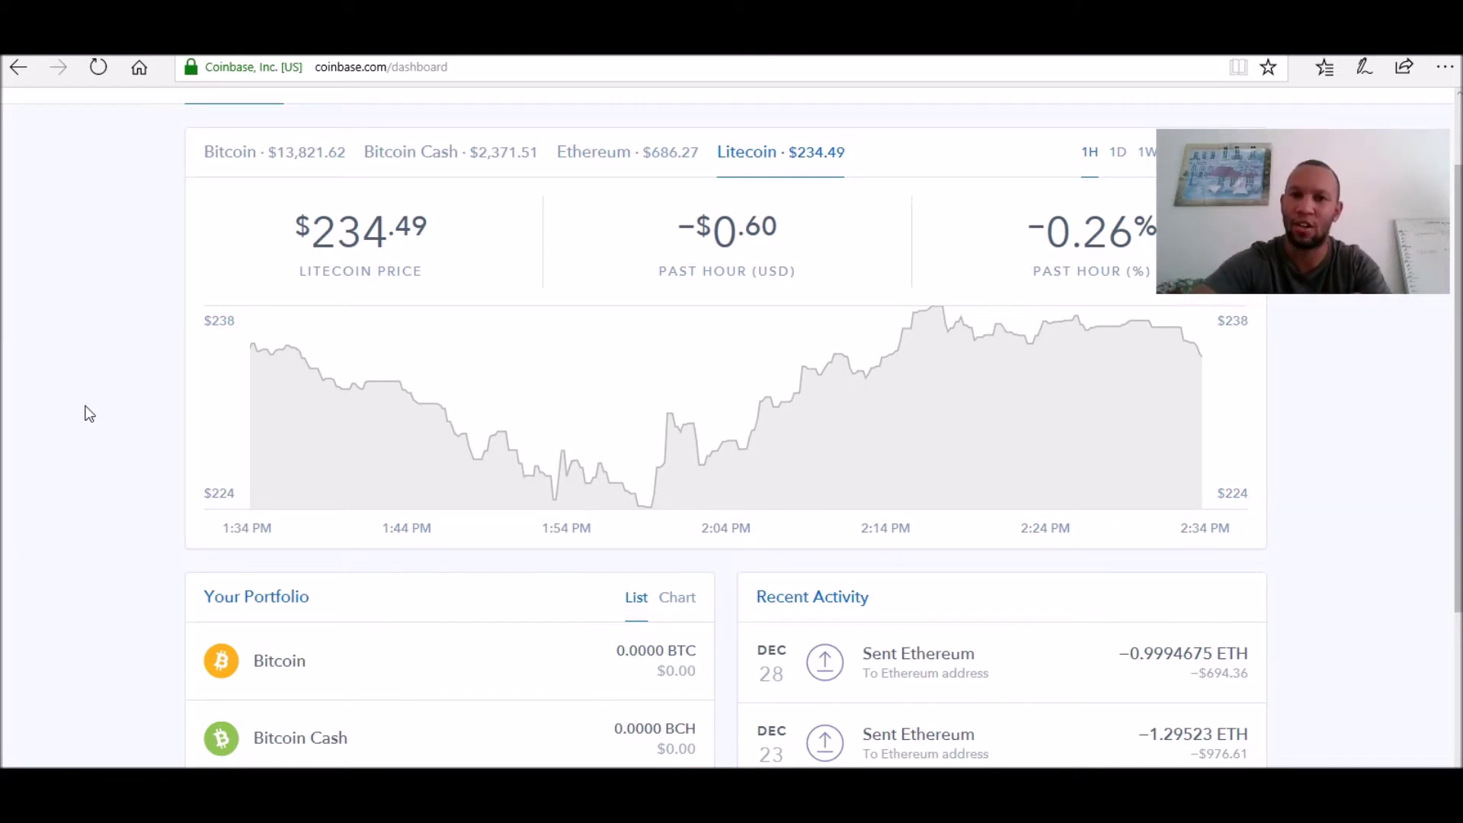
Step: Bring up CoinMarketCap's Cardano (ADA) page and close the advertisement beside it
click(151, 474)
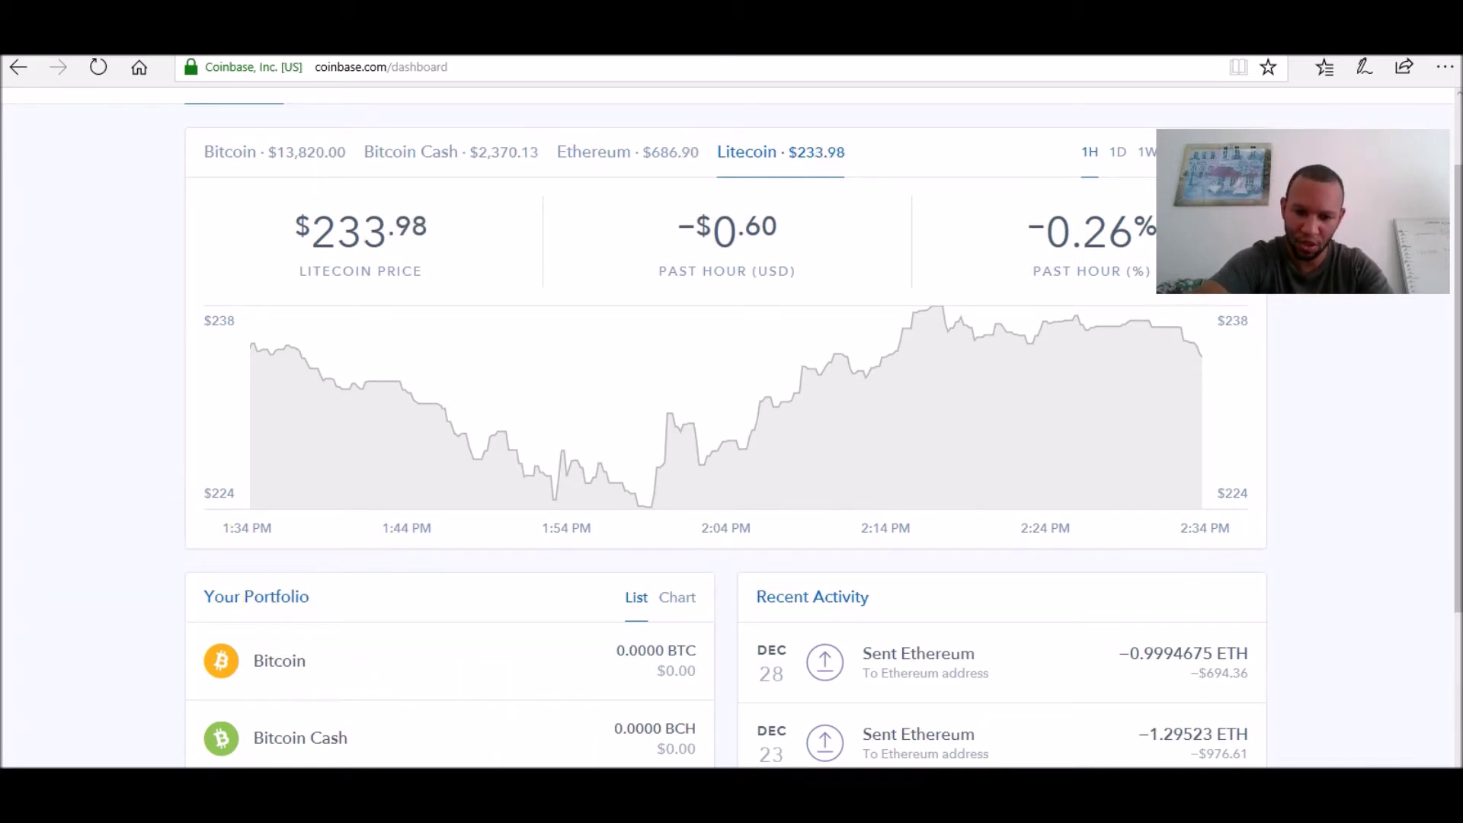
key(alt+Tab)
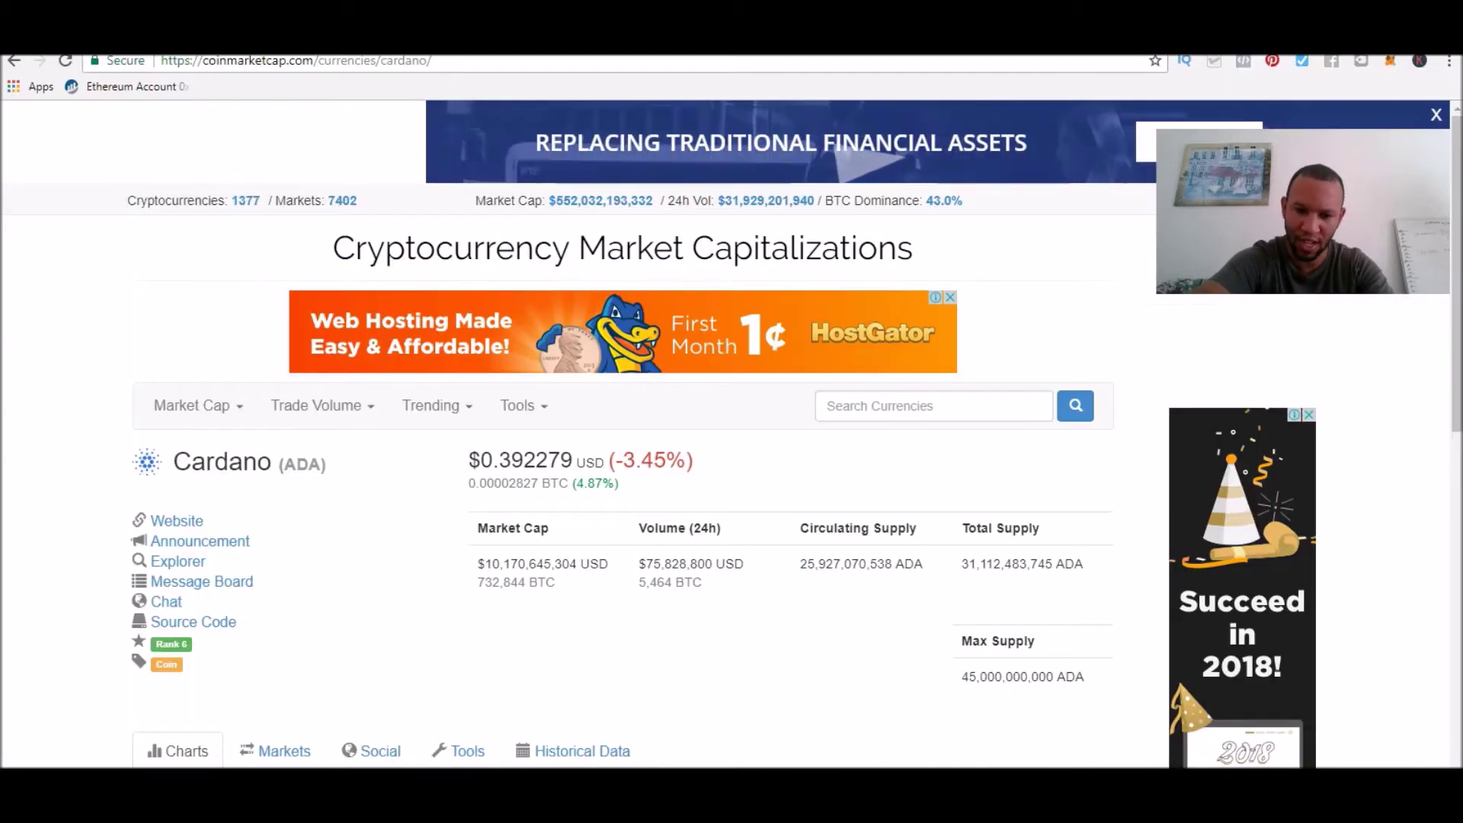
click(1306, 413)
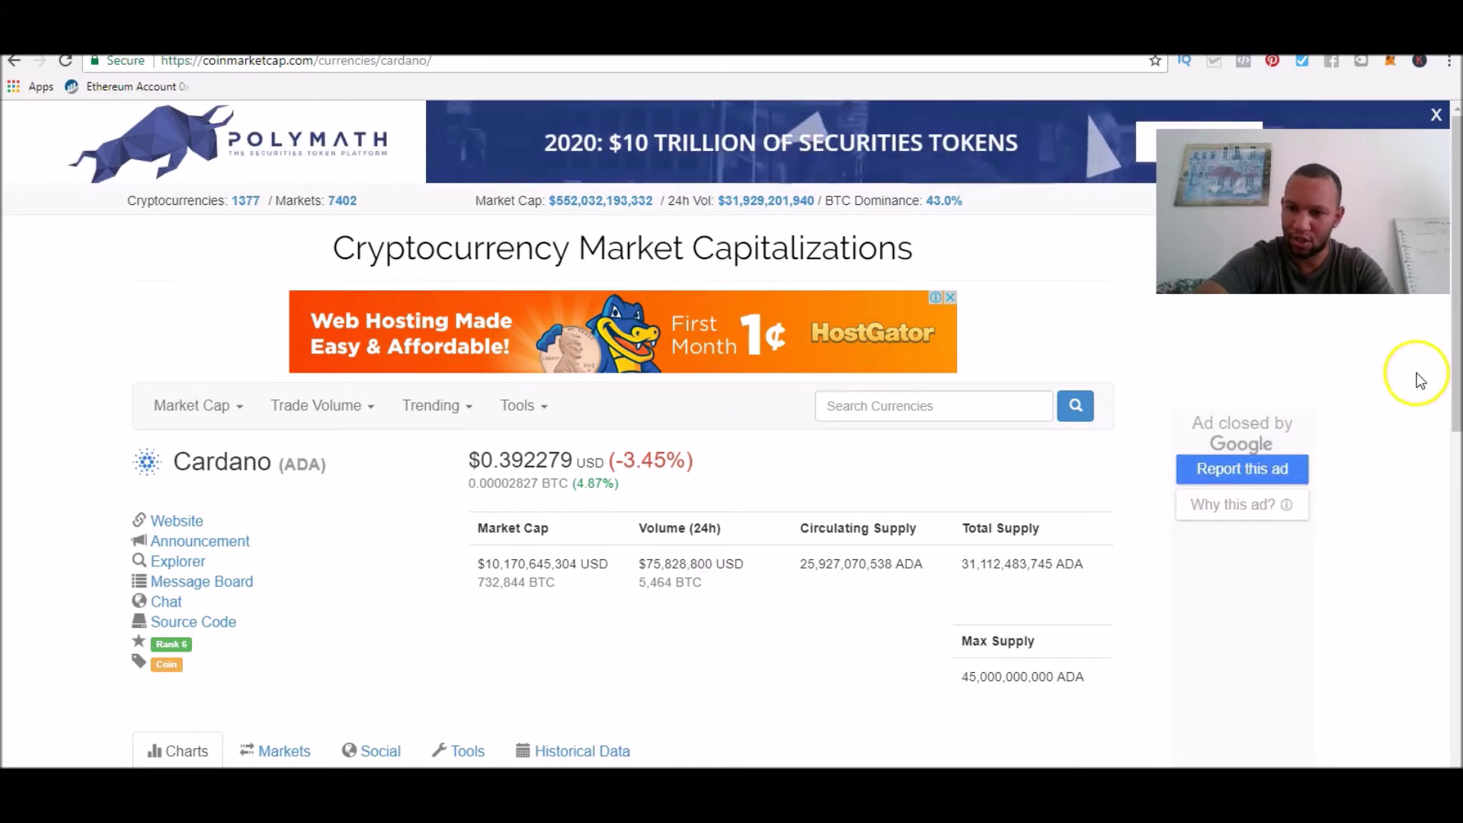
drag(1455, 360, 1455, 375)
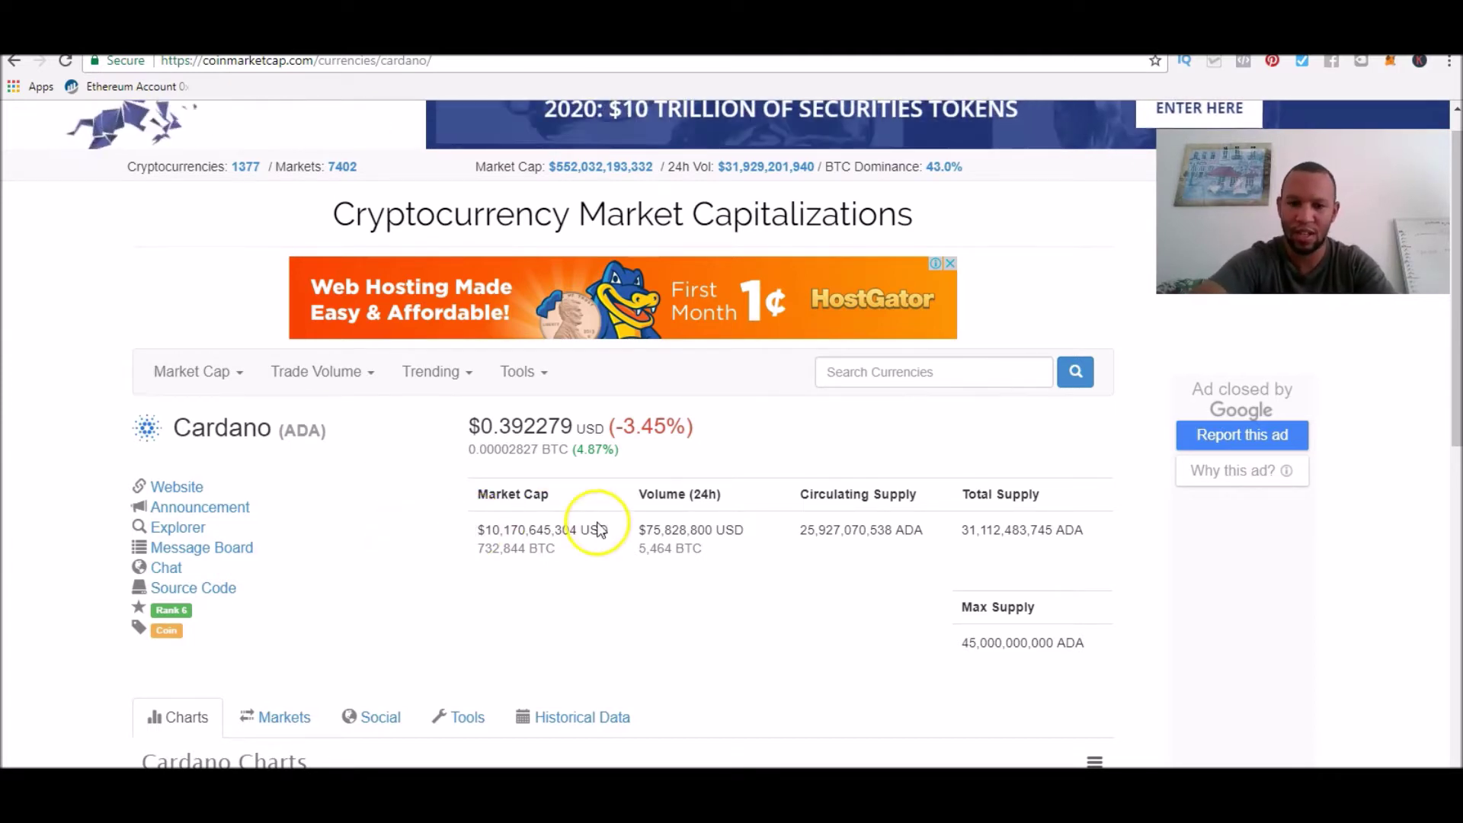
Step: Go back to the Coinbase dashboard, scroll to its top, and open the Buy/Sell page
key(alt+Tab)
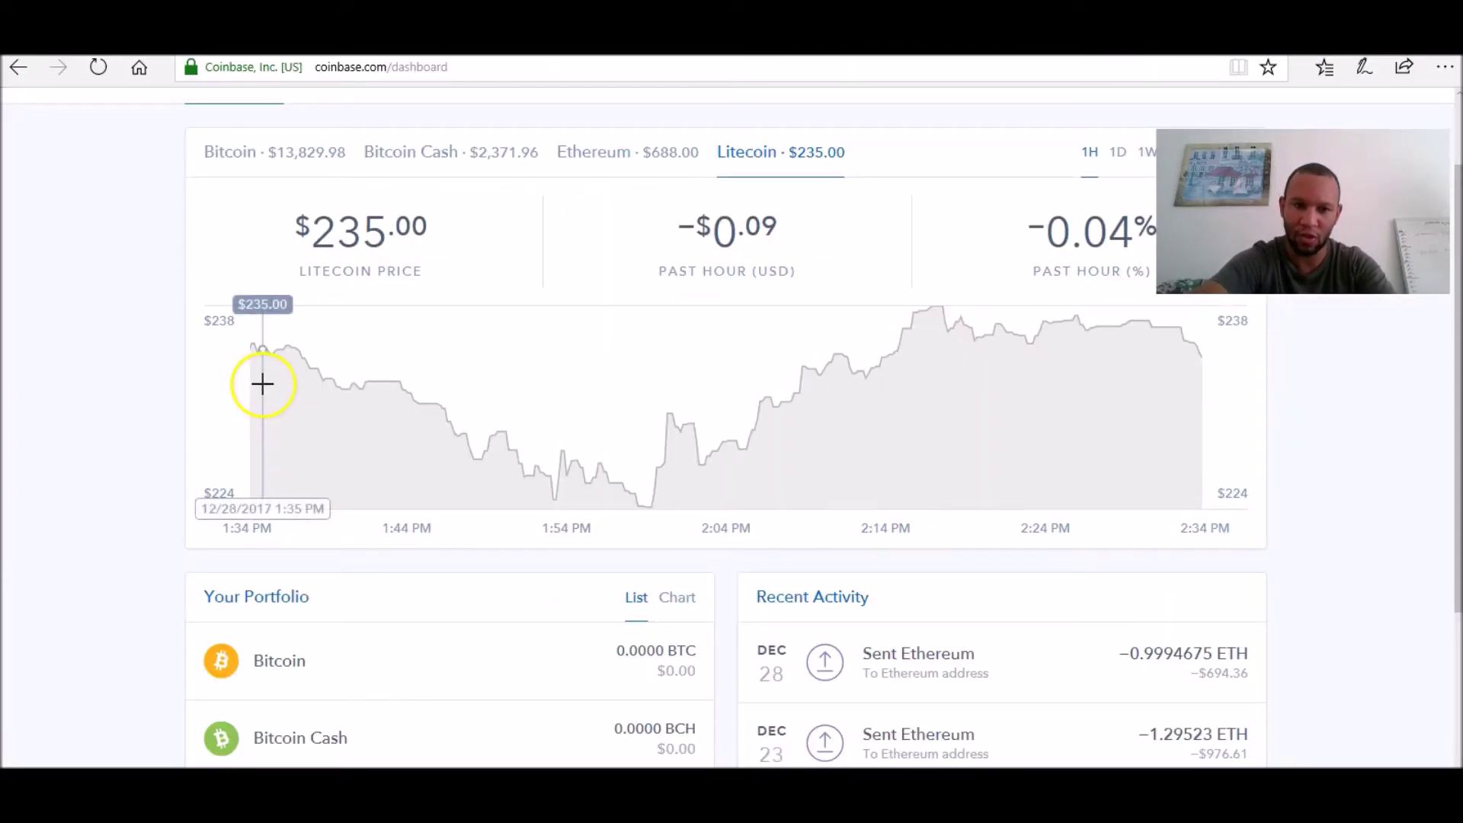
scroll(43, 515, up, 2)
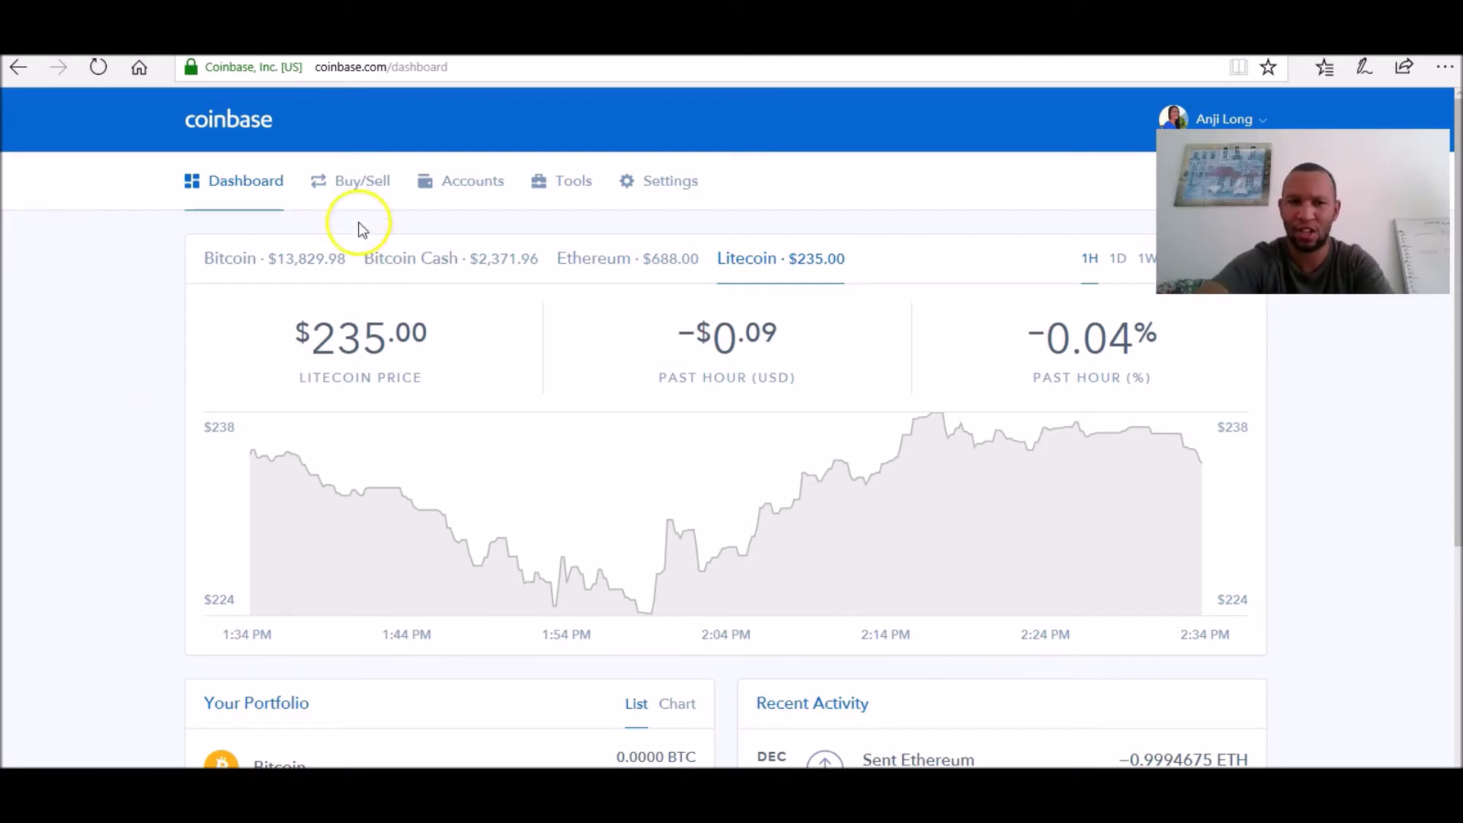
scroll(97, 499, down, 5)
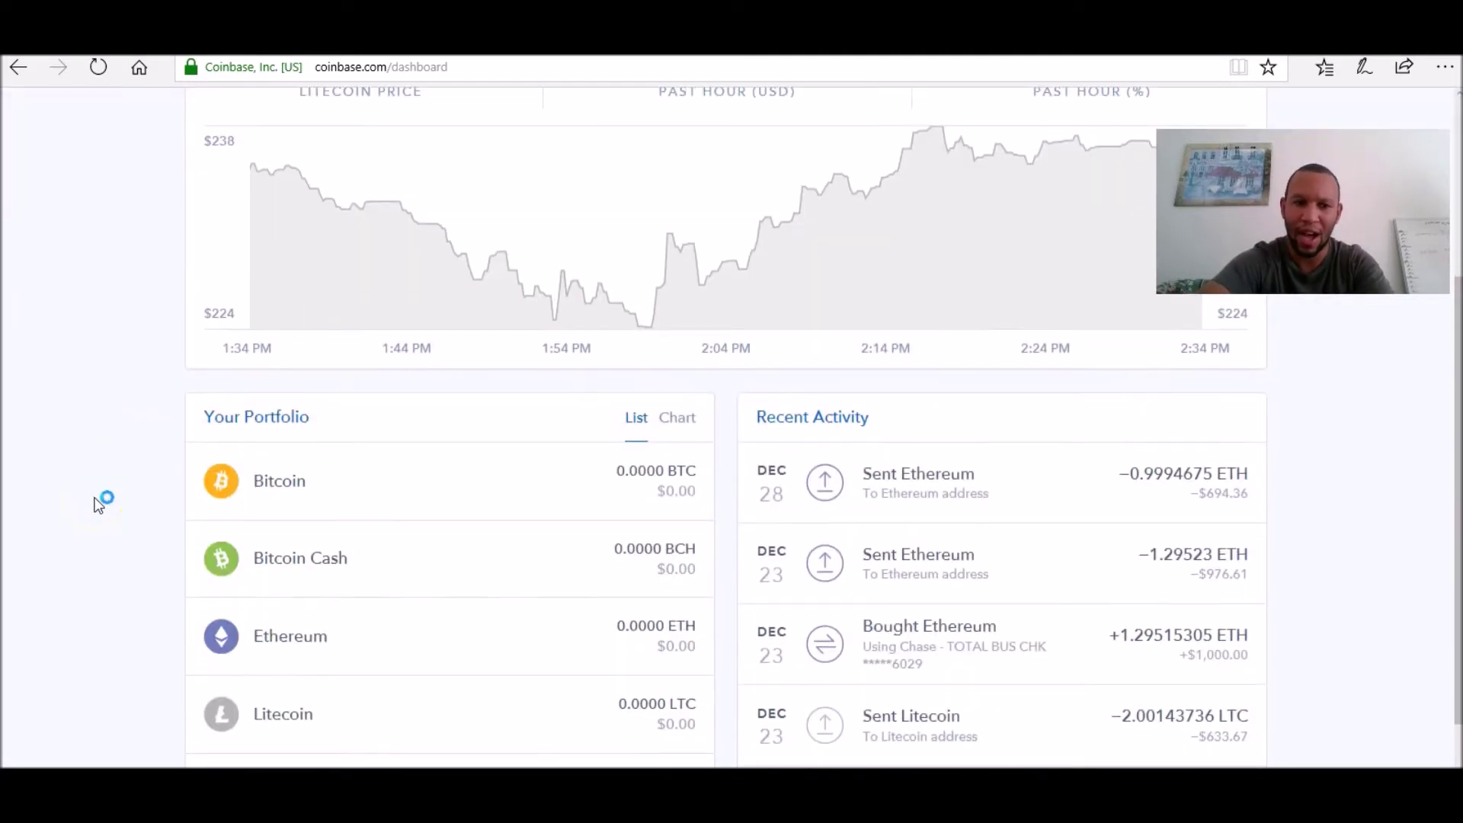
scroll(99, 499, up, 5)
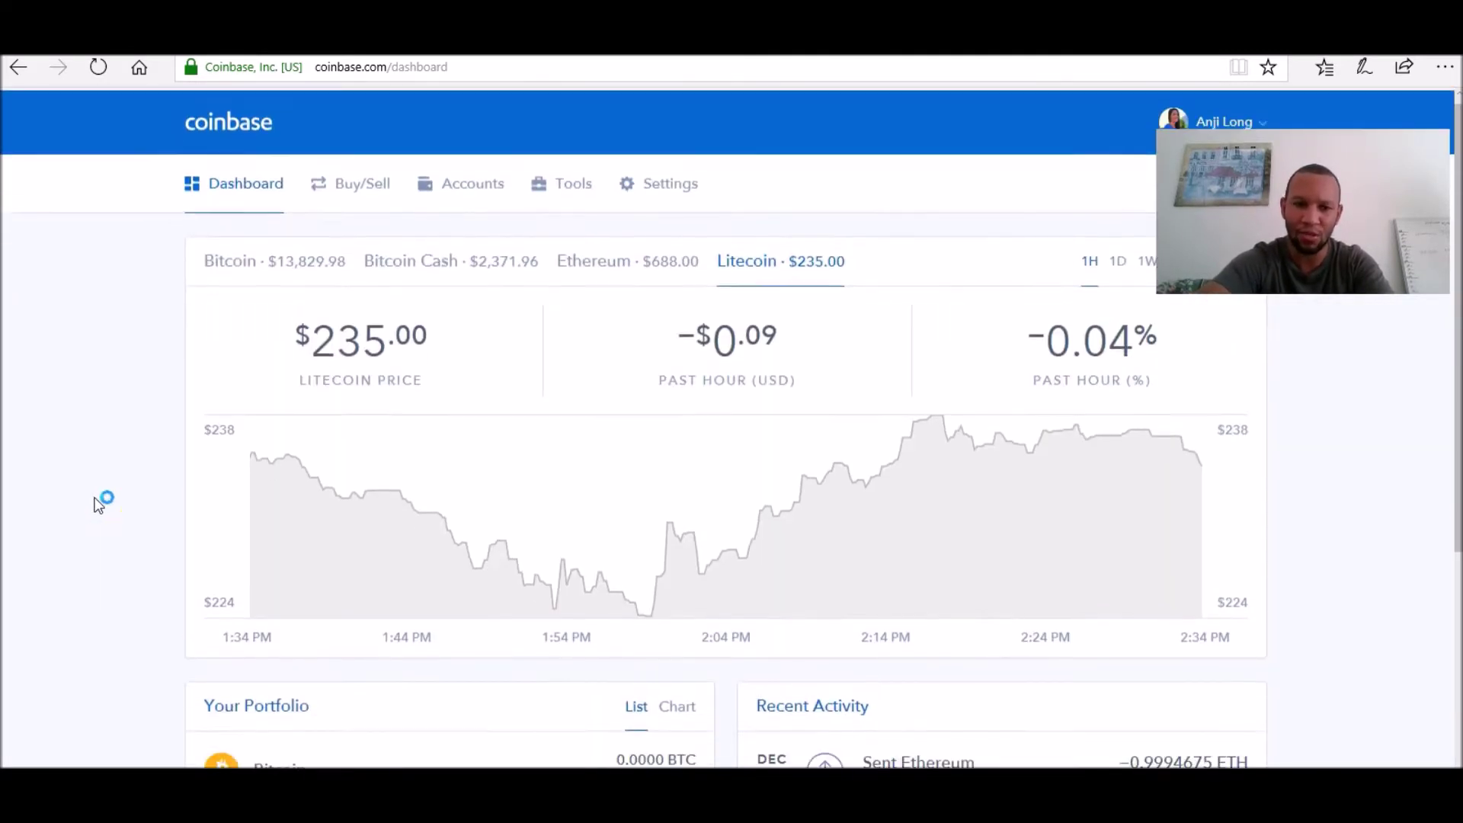
click(349, 187)
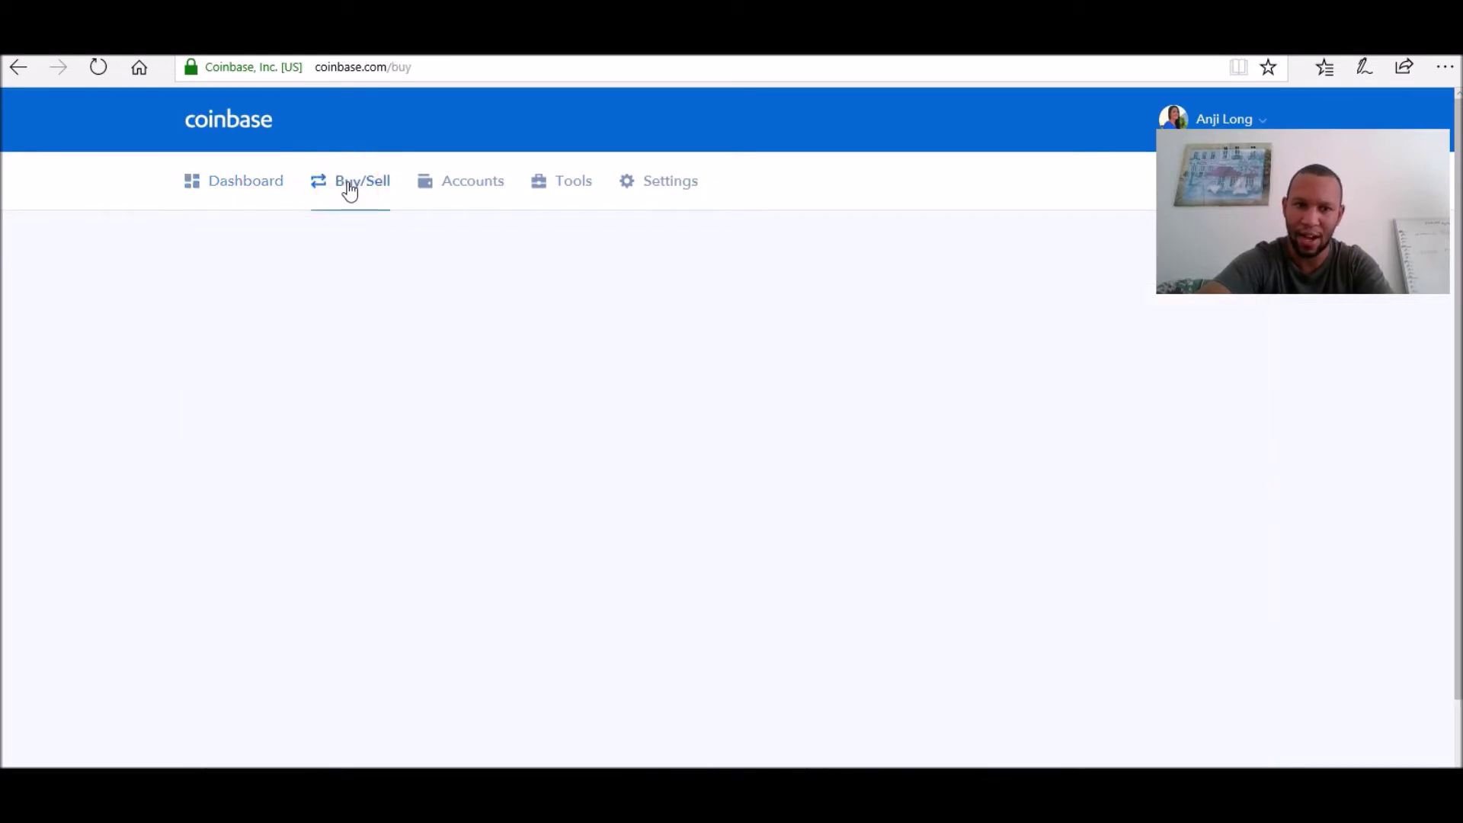
Step: Choose Ethereum as the coin to buy and the Visa credit card as payment
click(136, 440)
click(321, 364)
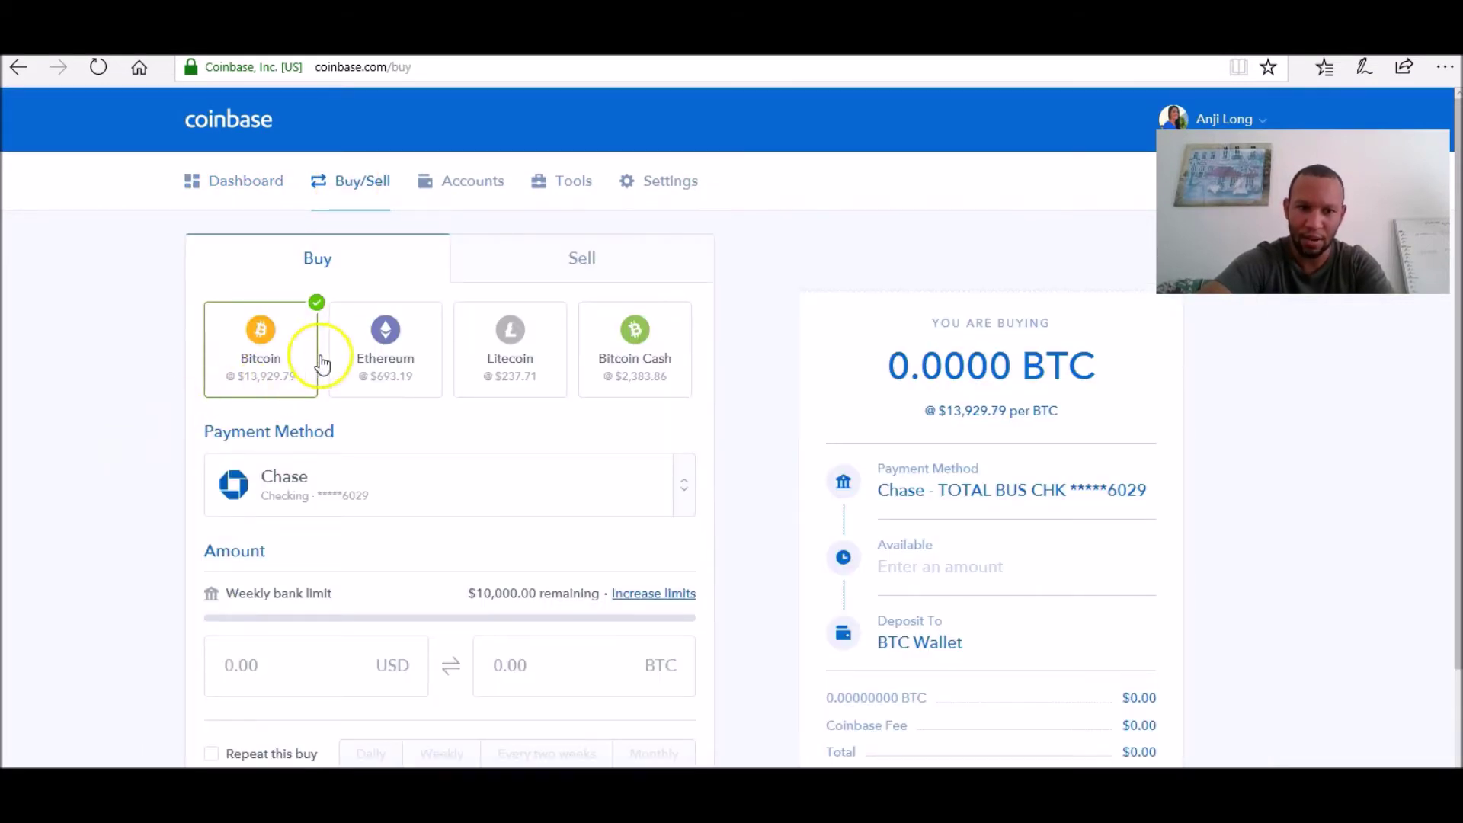
click(376, 347)
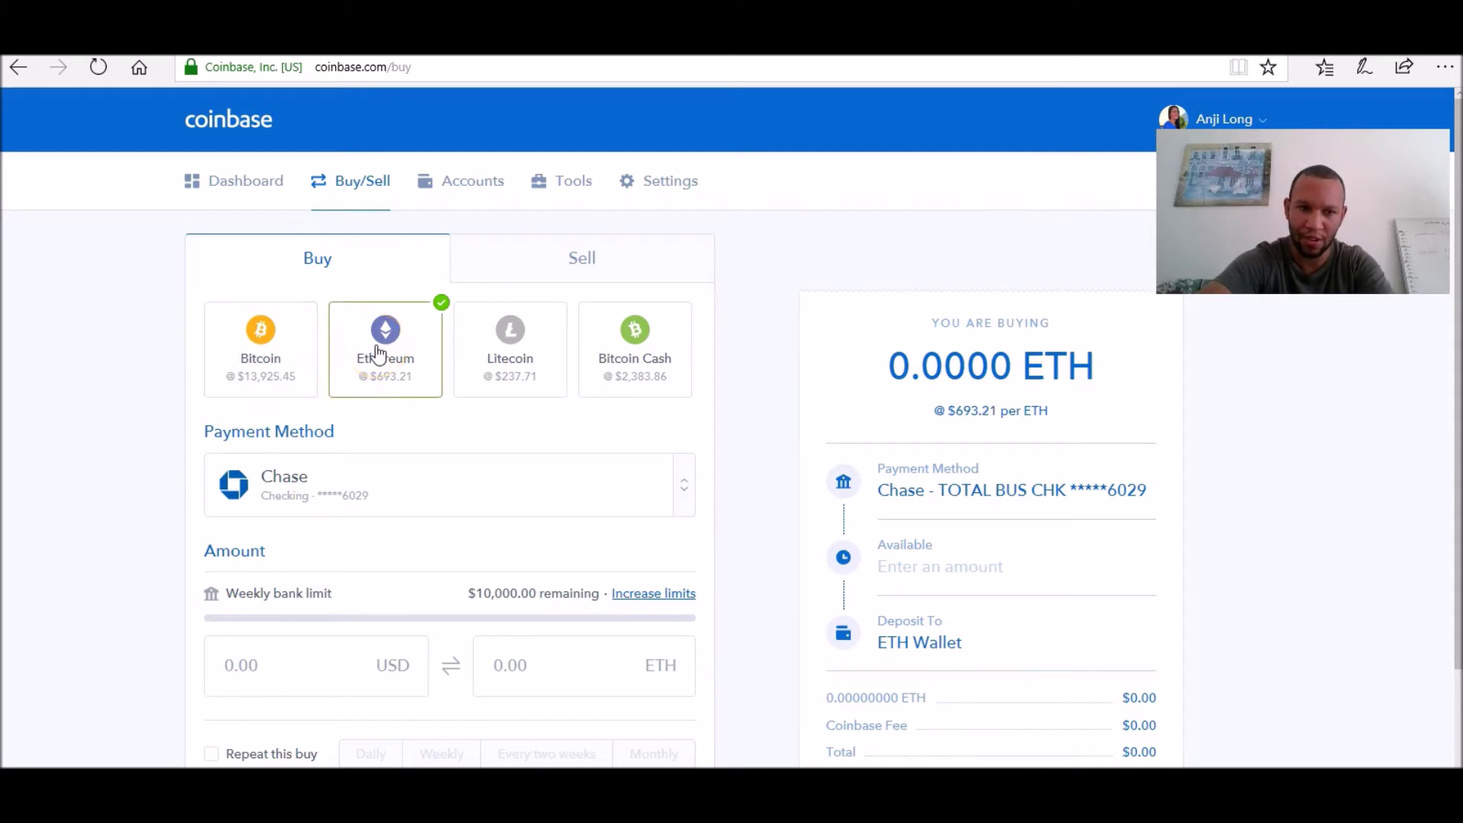
scroll(82, 650, down, 2)
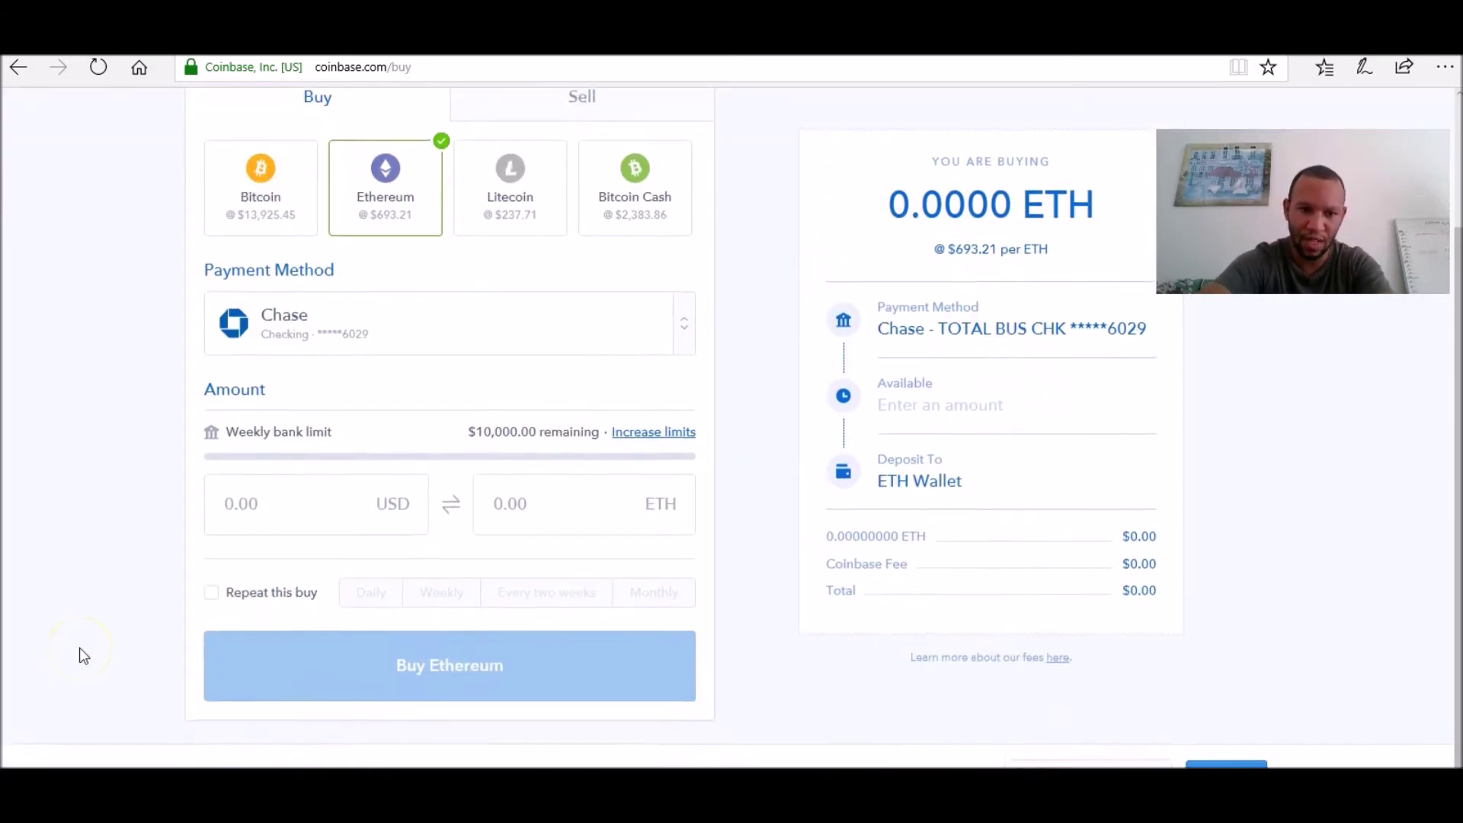
click(683, 333)
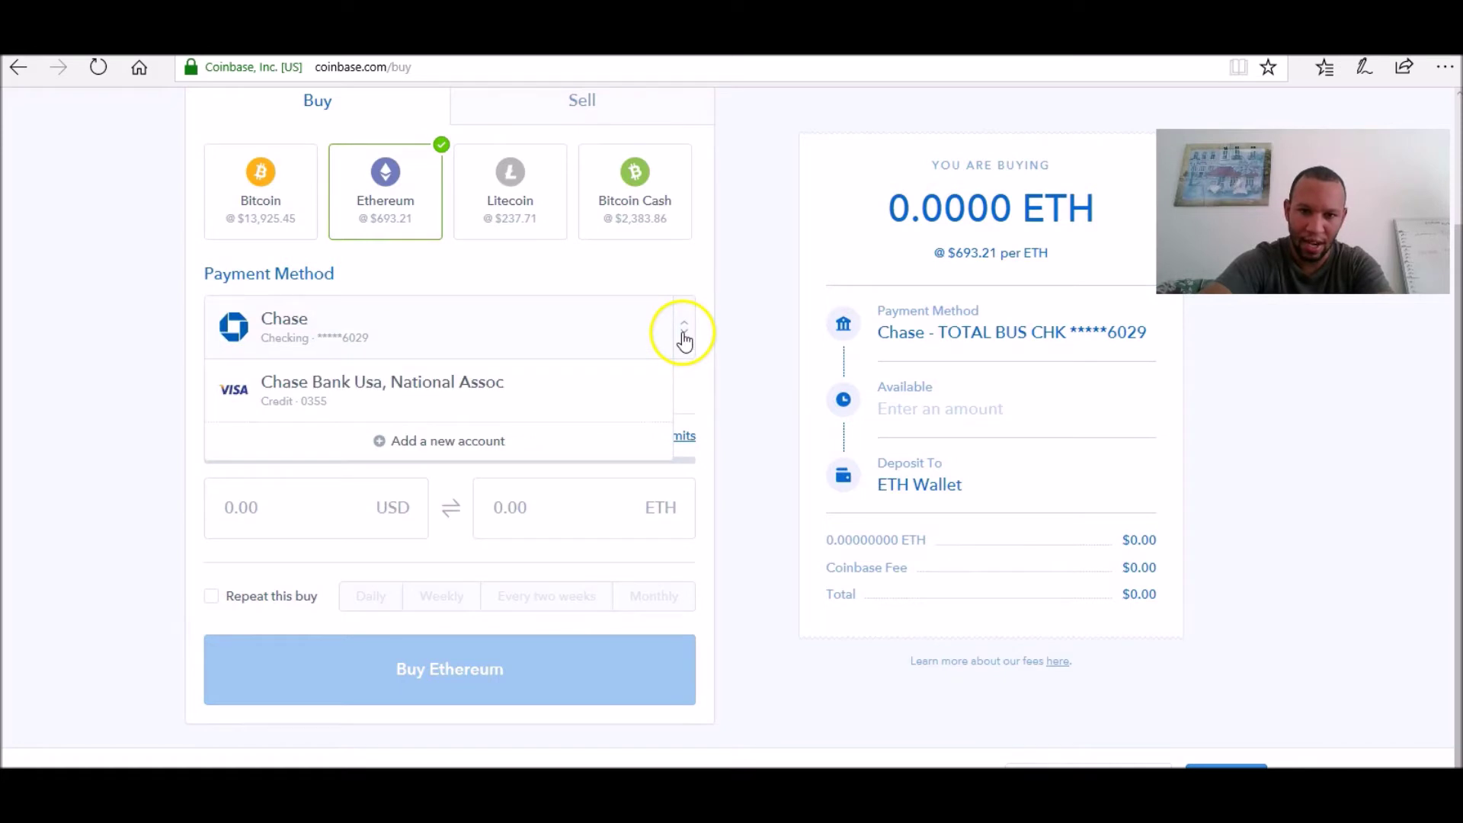
click(481, 407)
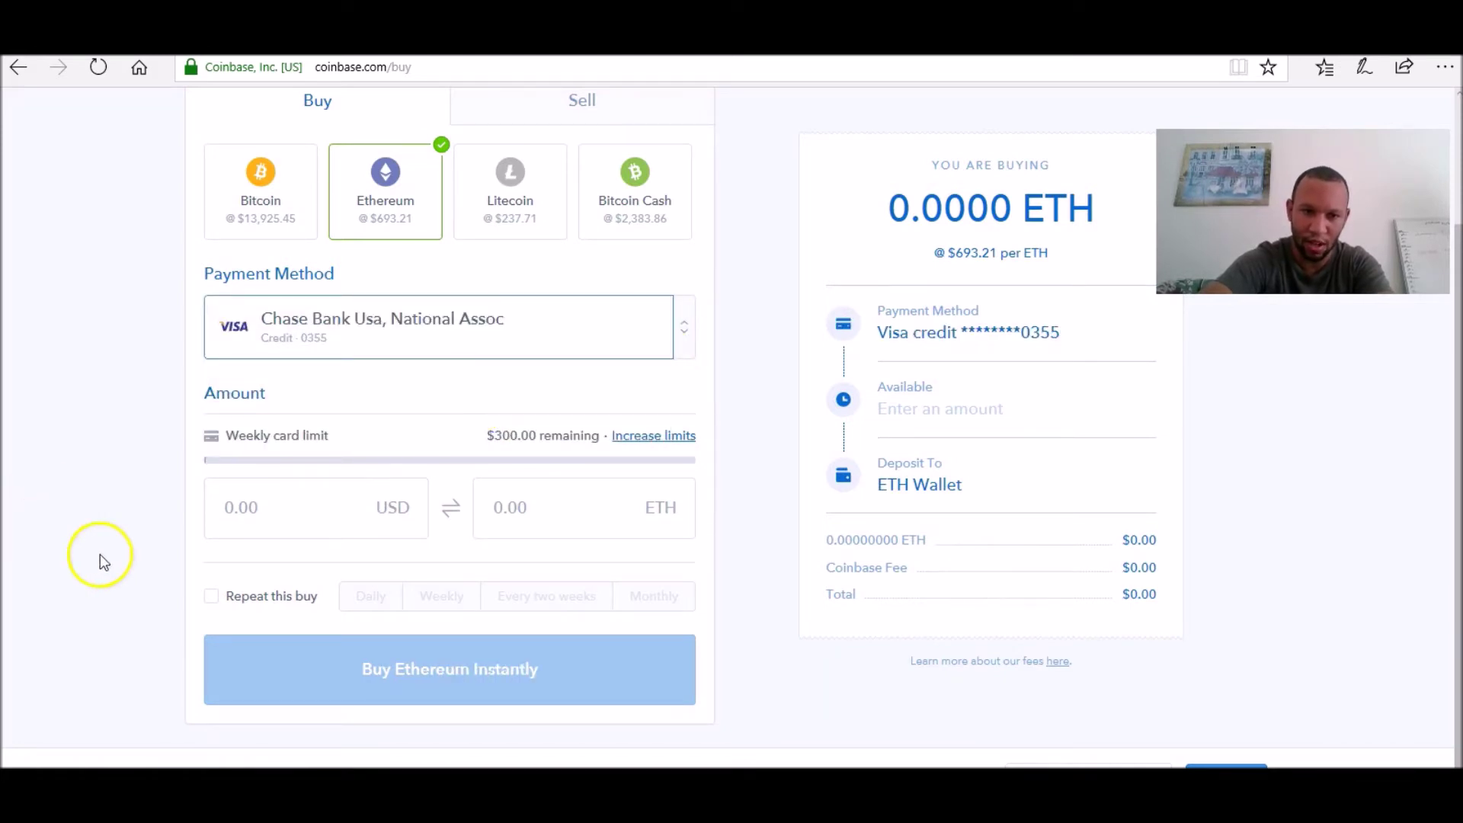
Step: Buy the $300 maximum of Ethereum (0.4149 ETH) and confirm the purchase
click(538, 503)
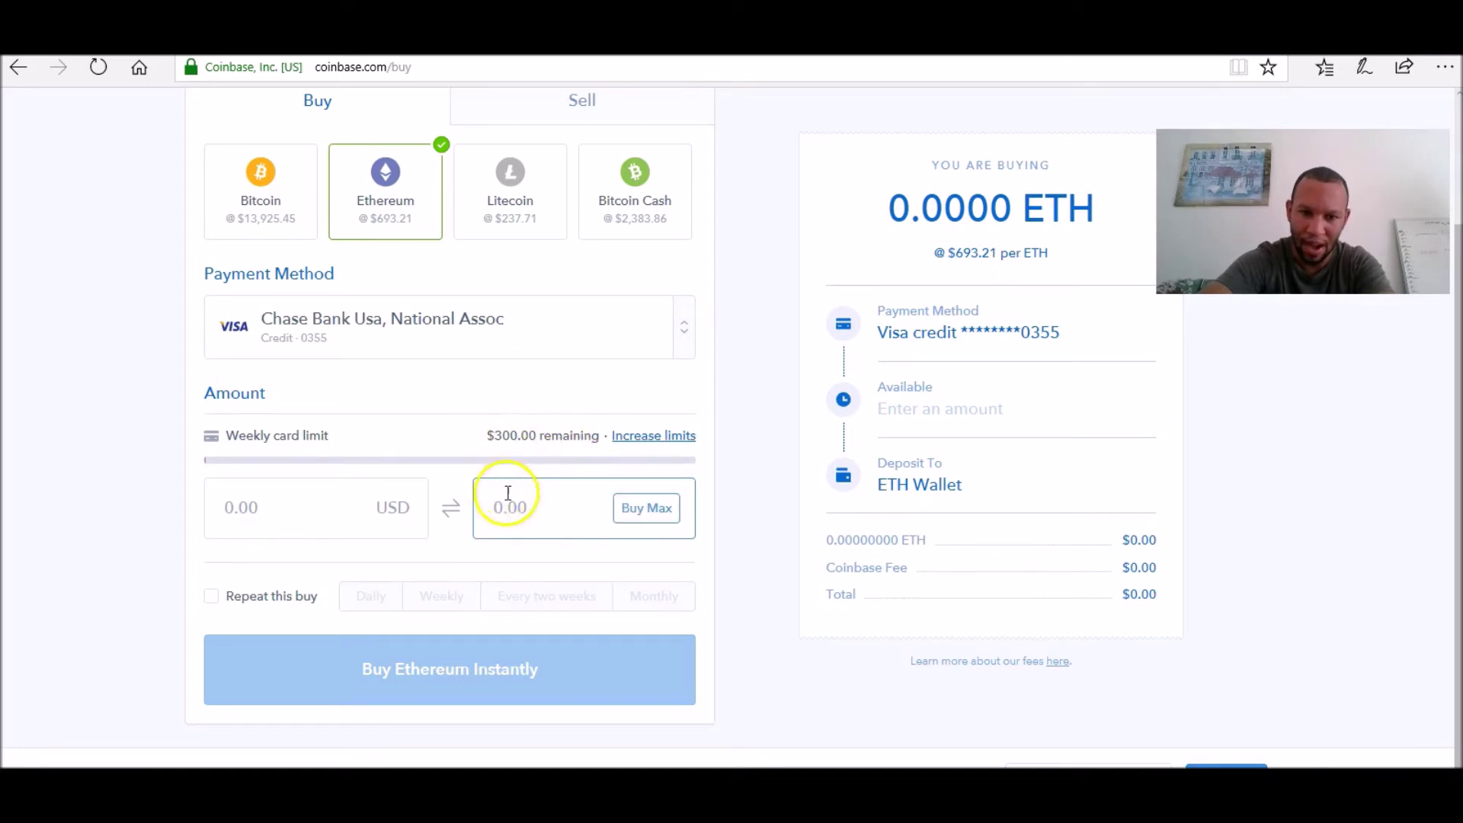
click(644, 509)
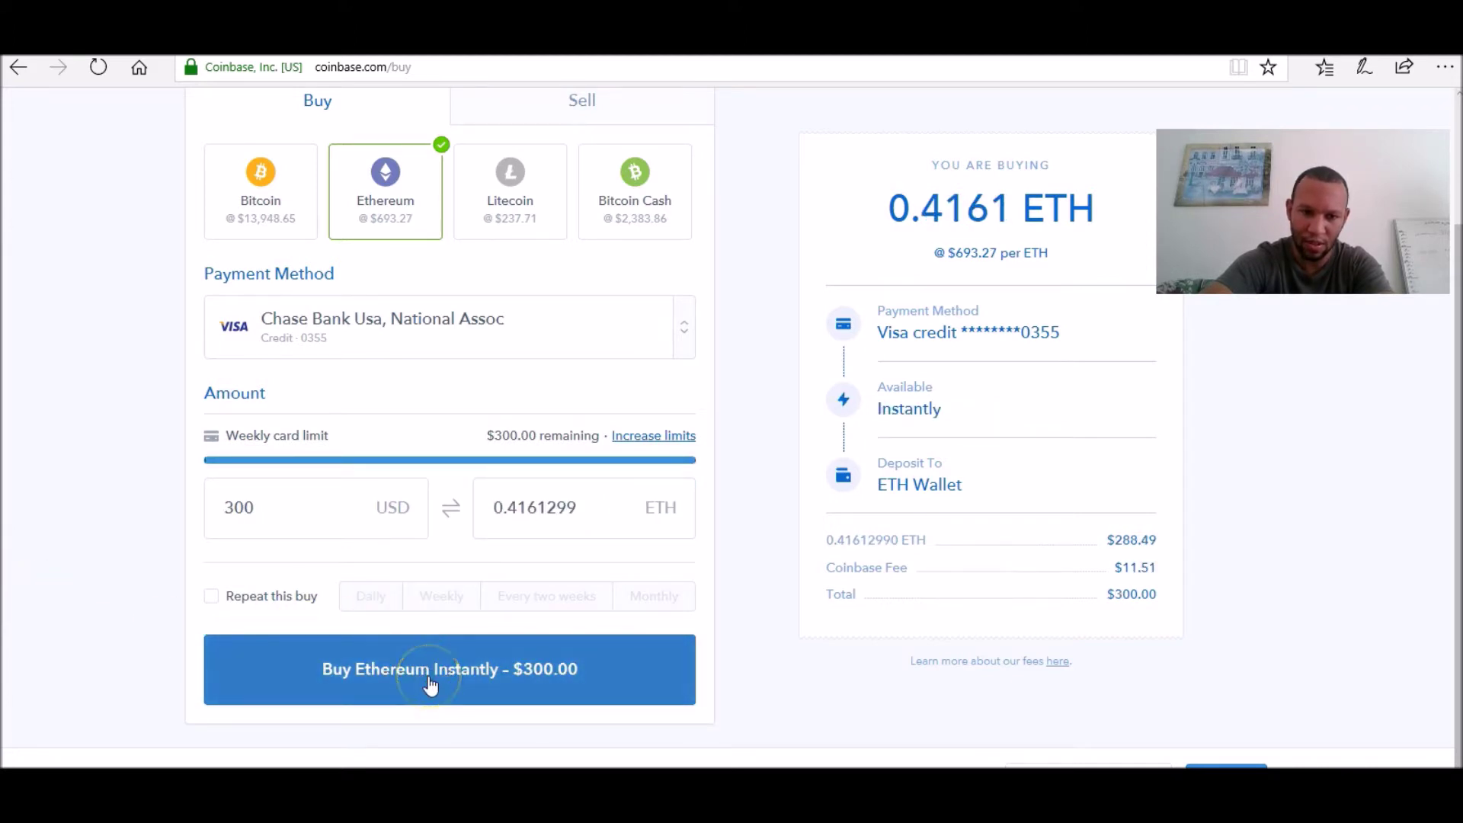
click(430, 671)
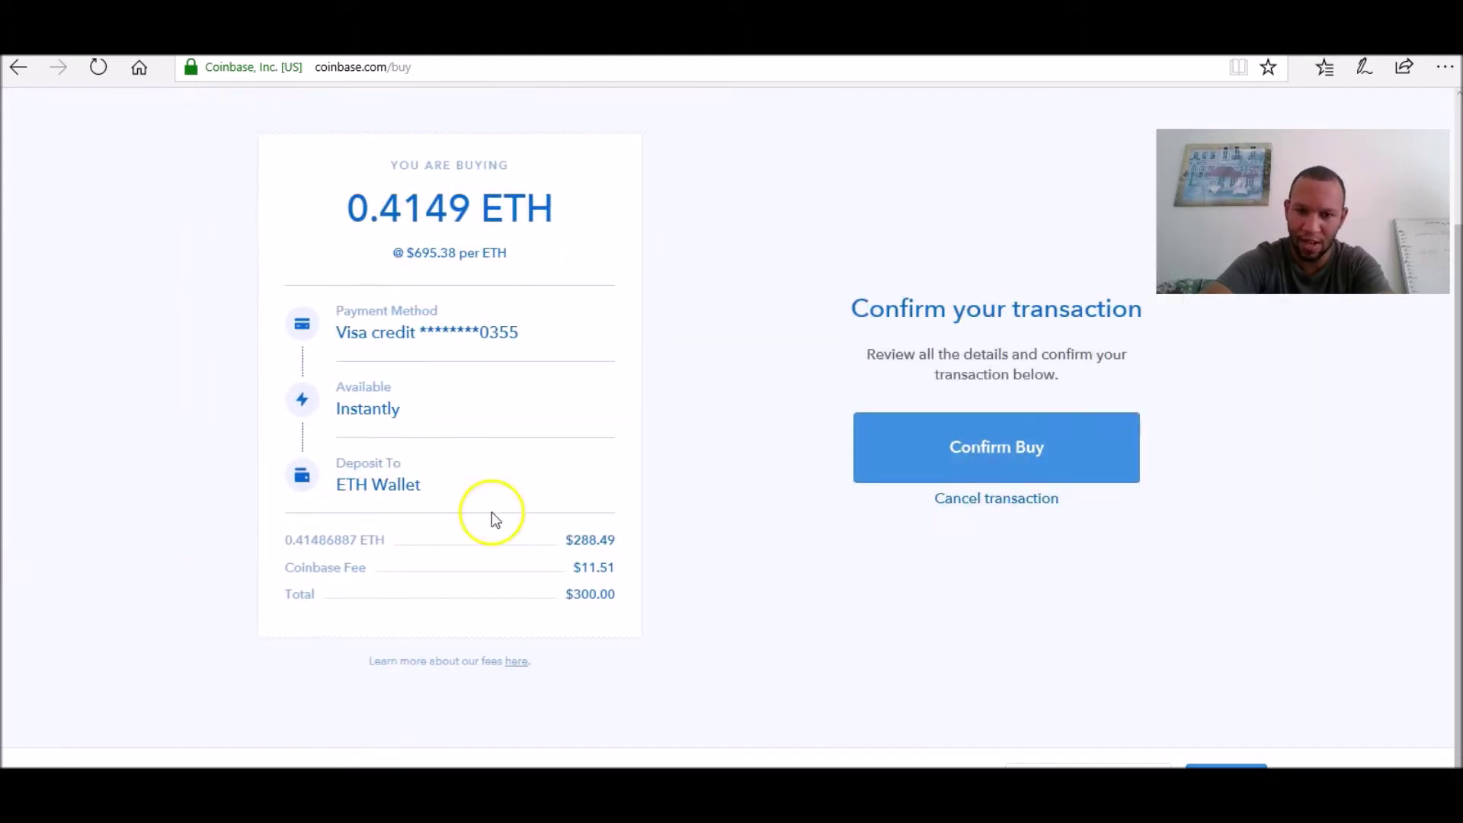
click(981, 453)
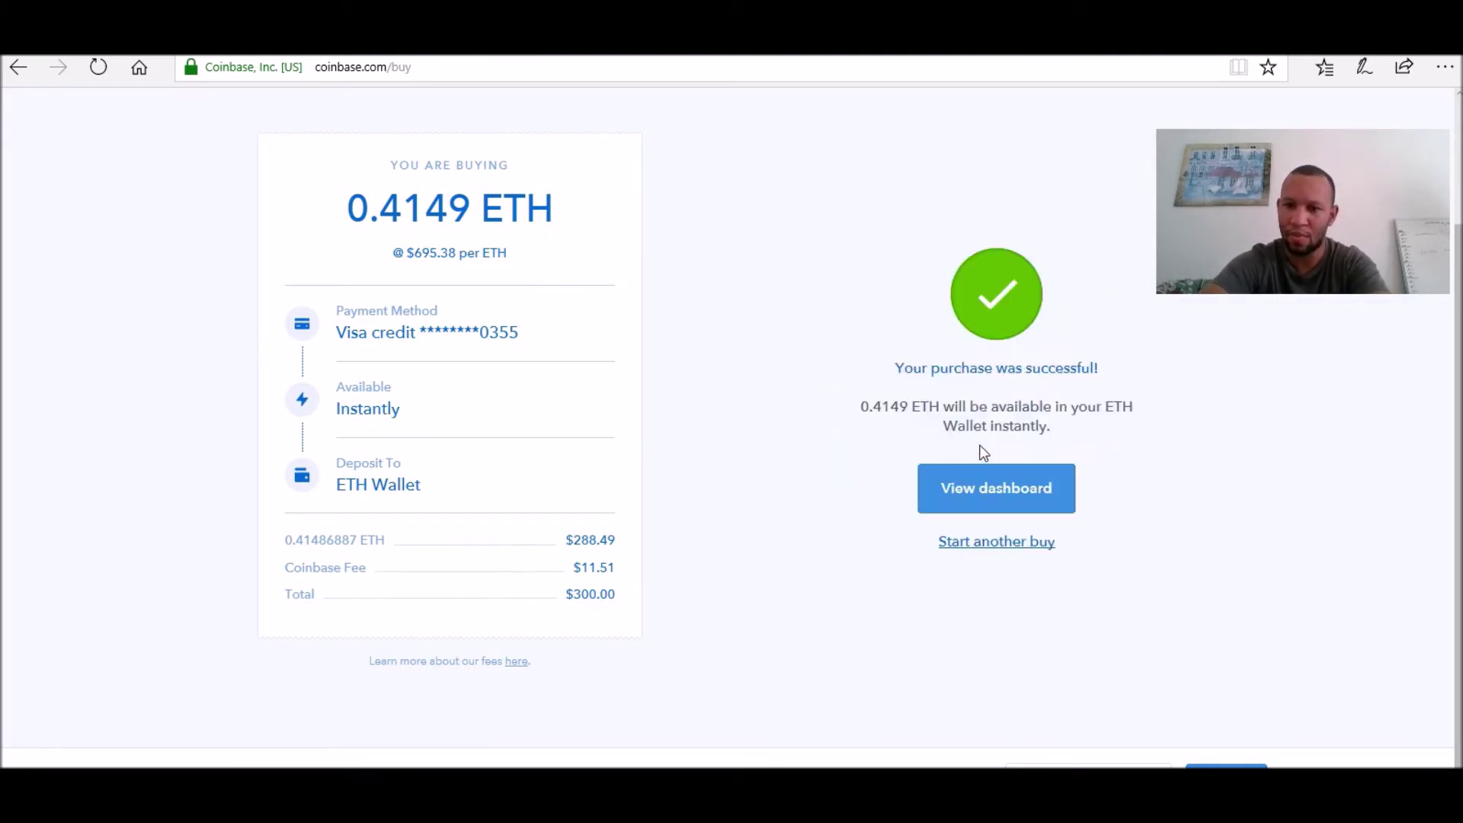
Step: Return to the dashboard and check the 0.4148 ETH portfolio and the purchase in recent activity
click(969, 494)
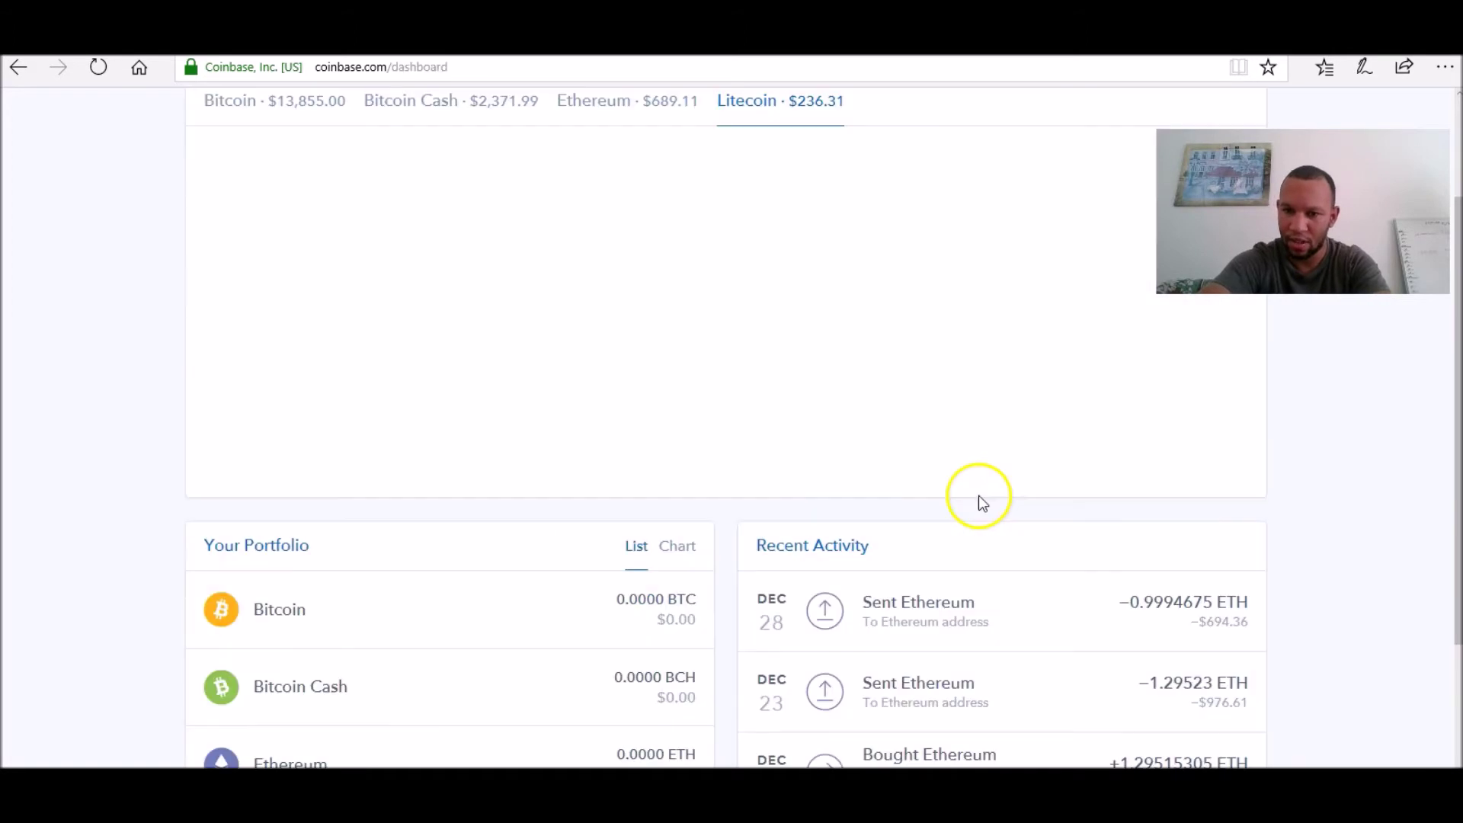
scroll(261, 531, down, 3)
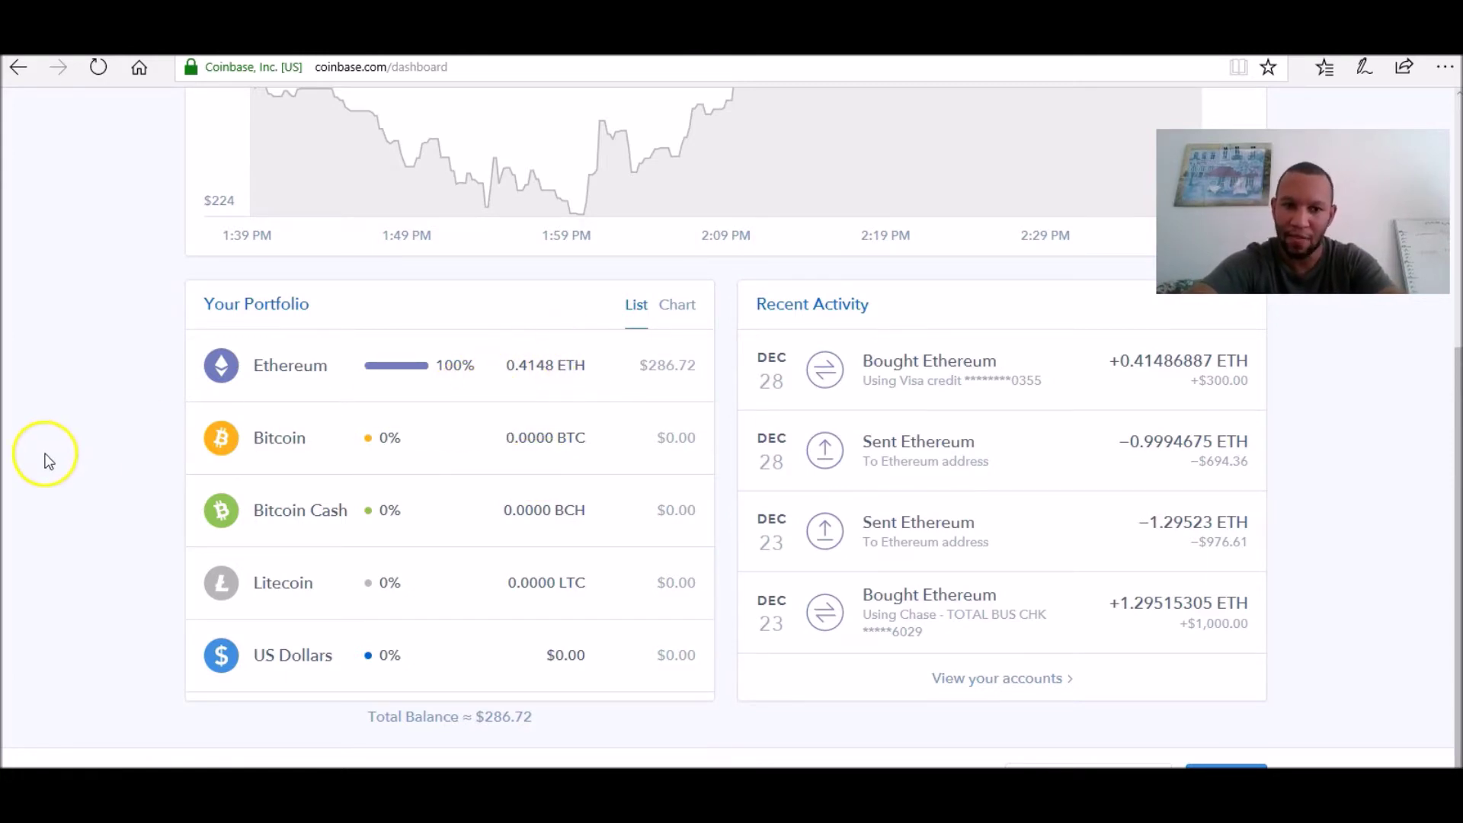
scroll(48, 460, up, 5)
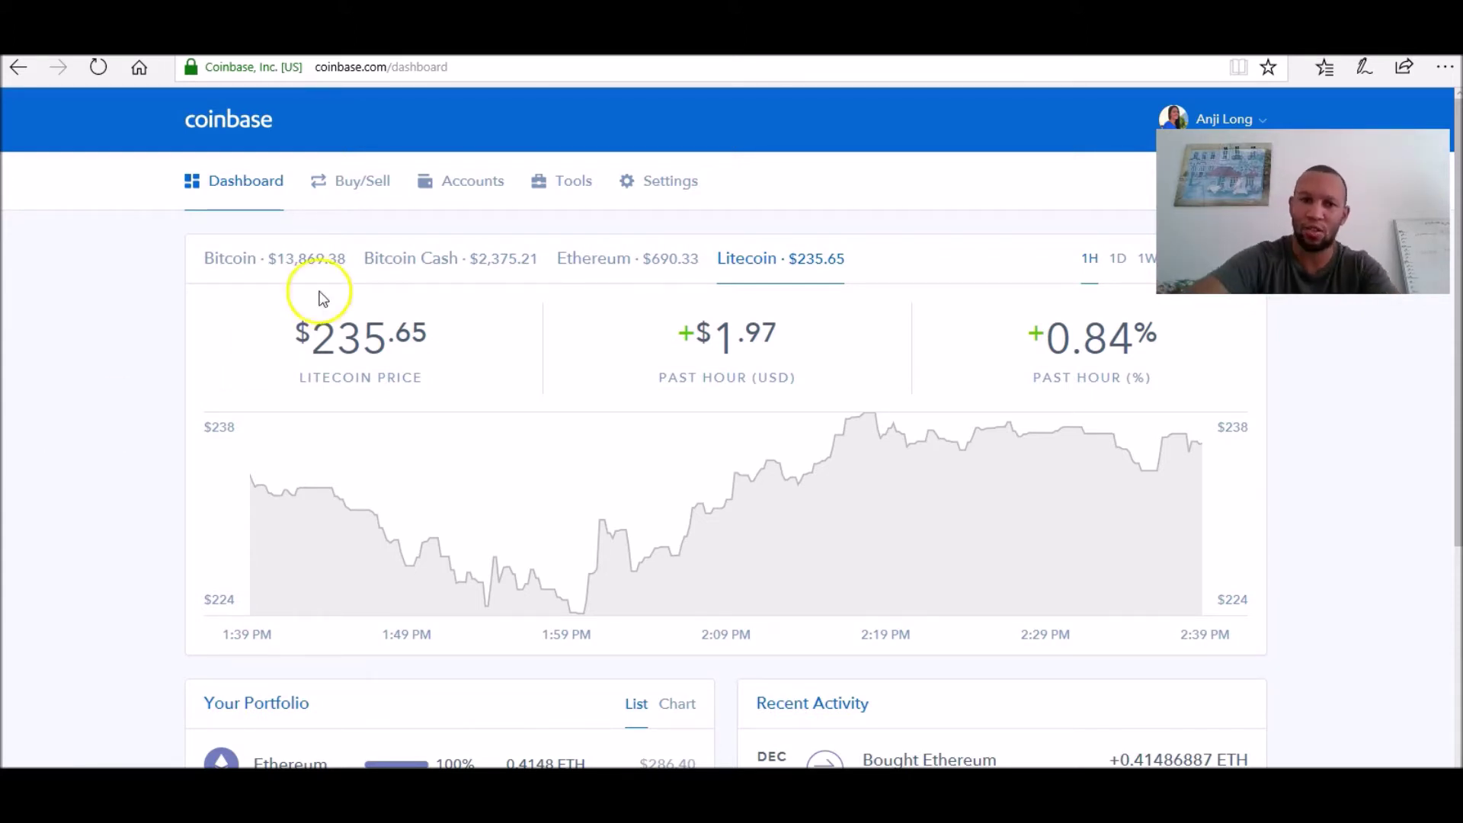
Step: Open the Accounts wallet list and start a send from the 0.4148 ETH Wallet
click(458, 189)
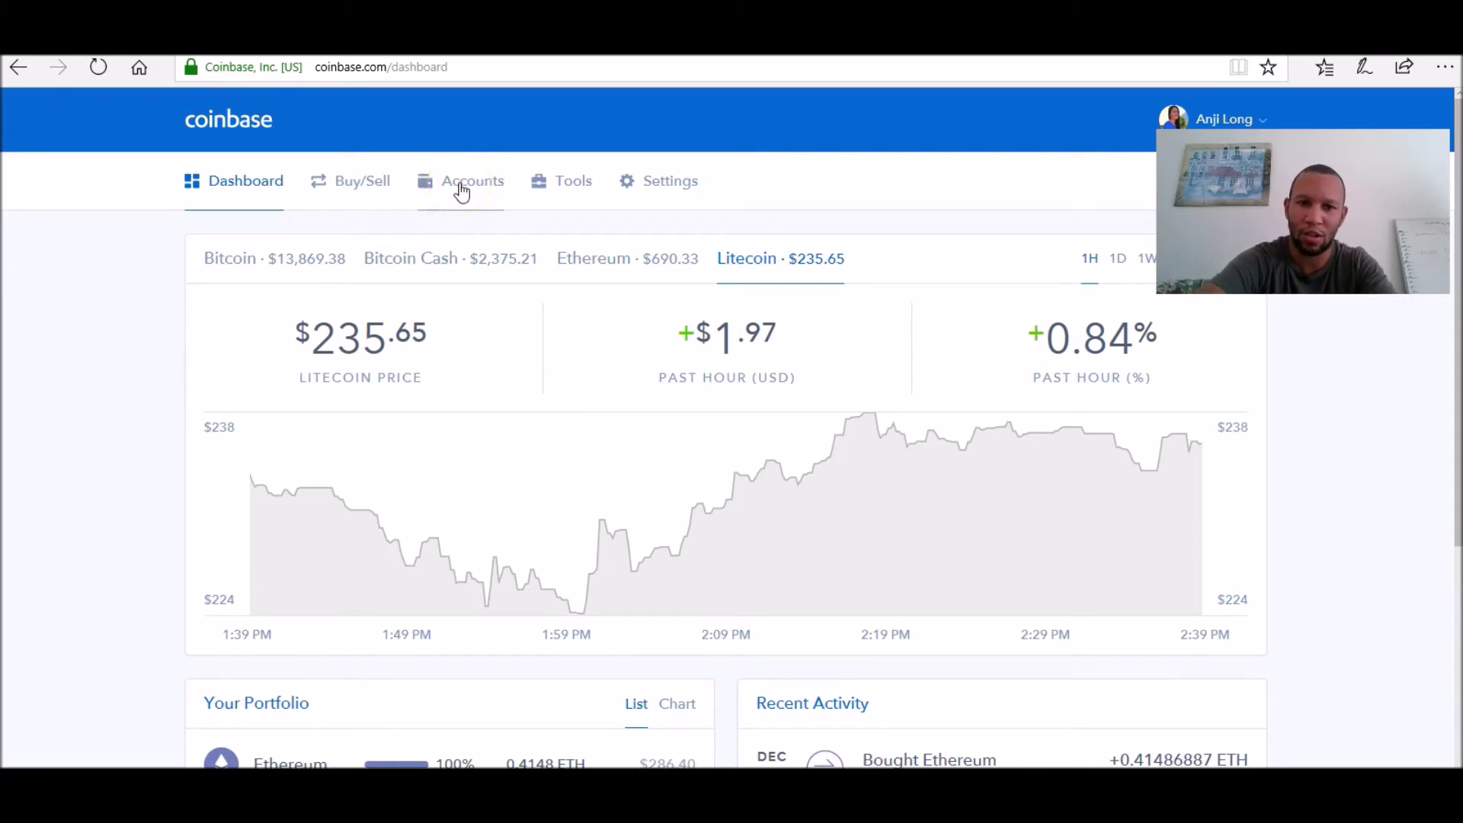
scroll(86, 567, down, 3)
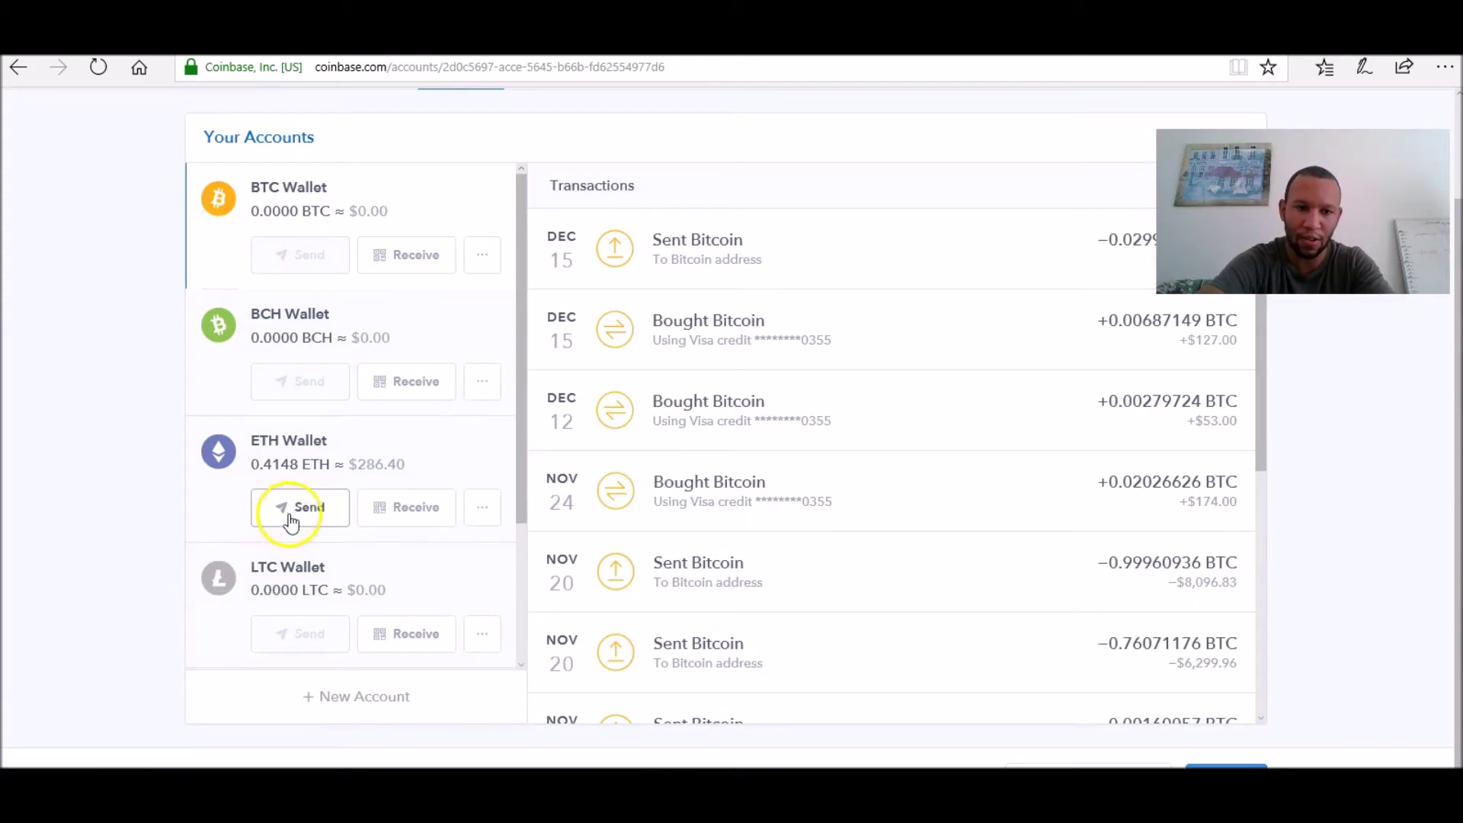
click(299, 509)
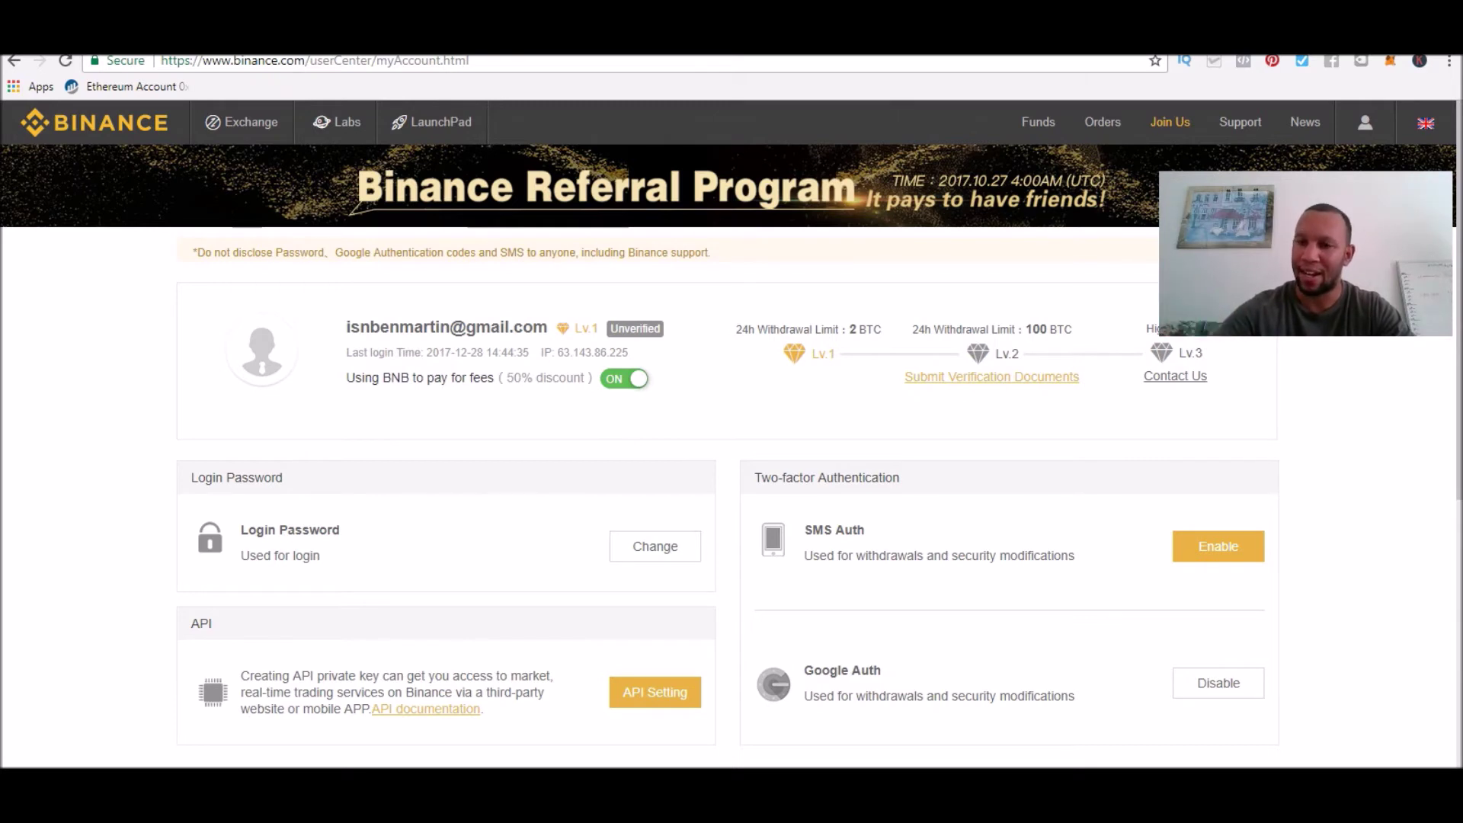
Step: Open Binance's deposits and withdrawals balances page, search the coin list for eth, then clear it
mouse_move(1028, 137)
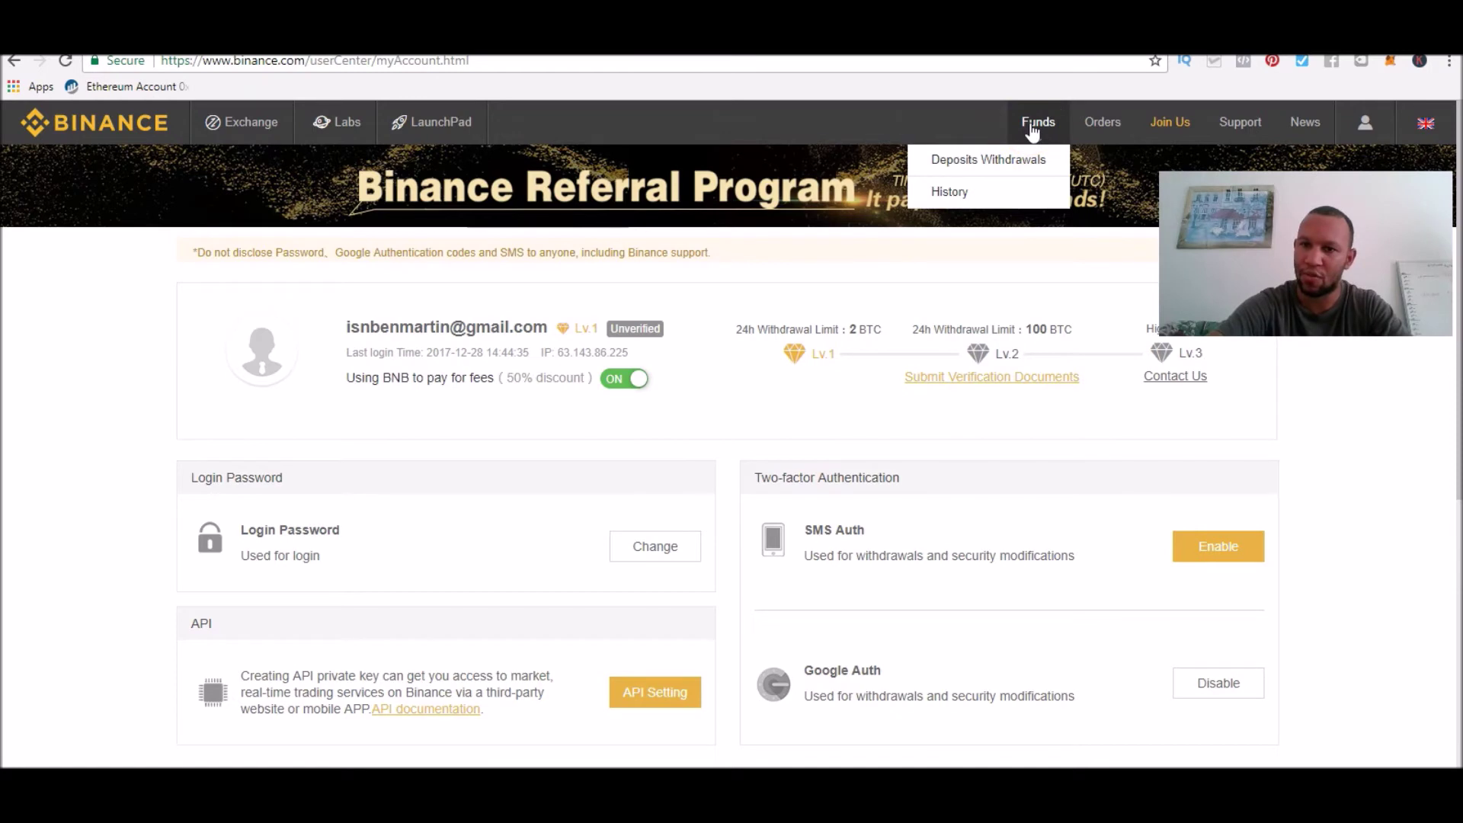
click(959, 164)
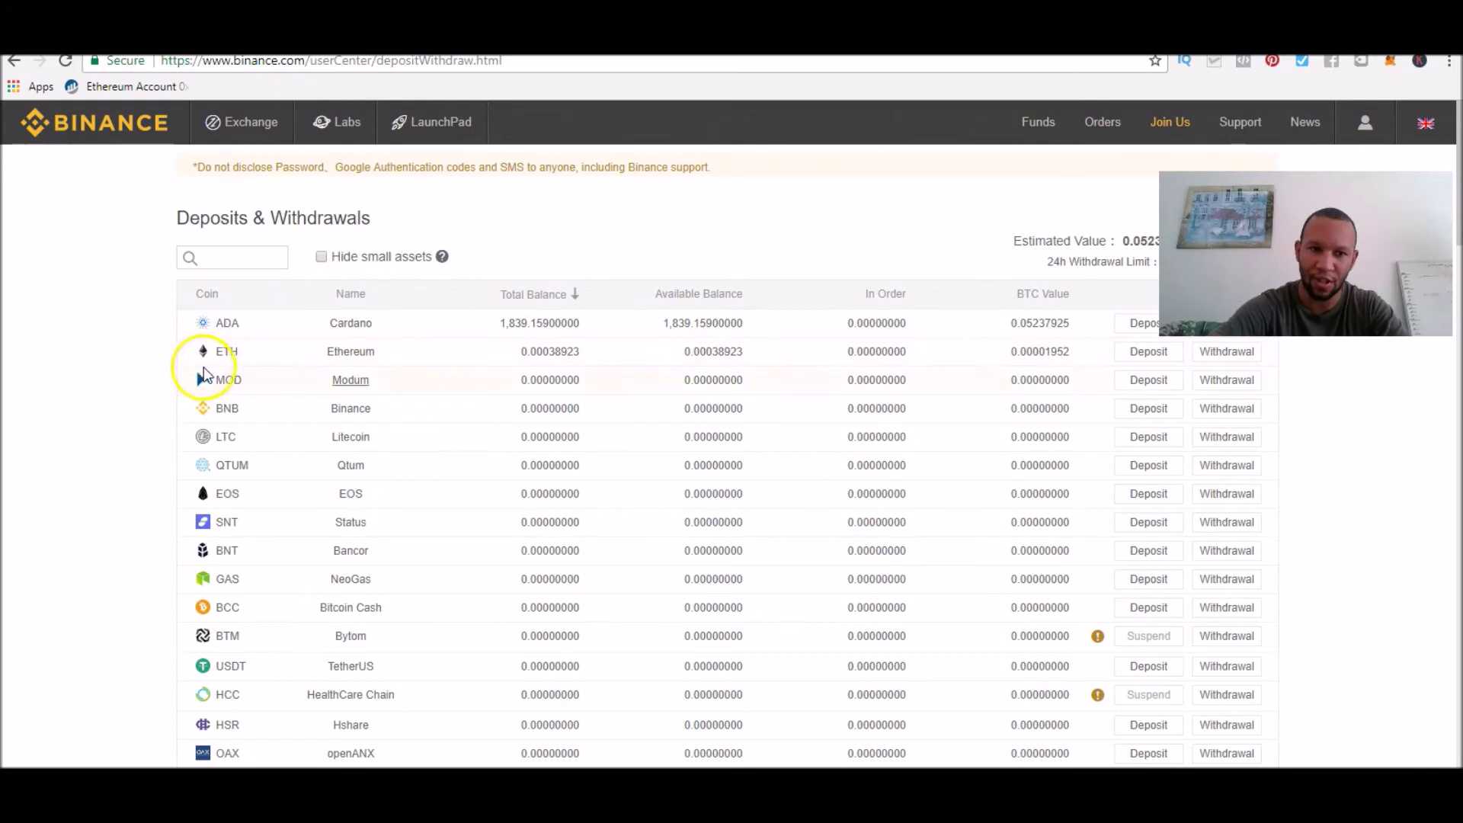
click(241, 261)
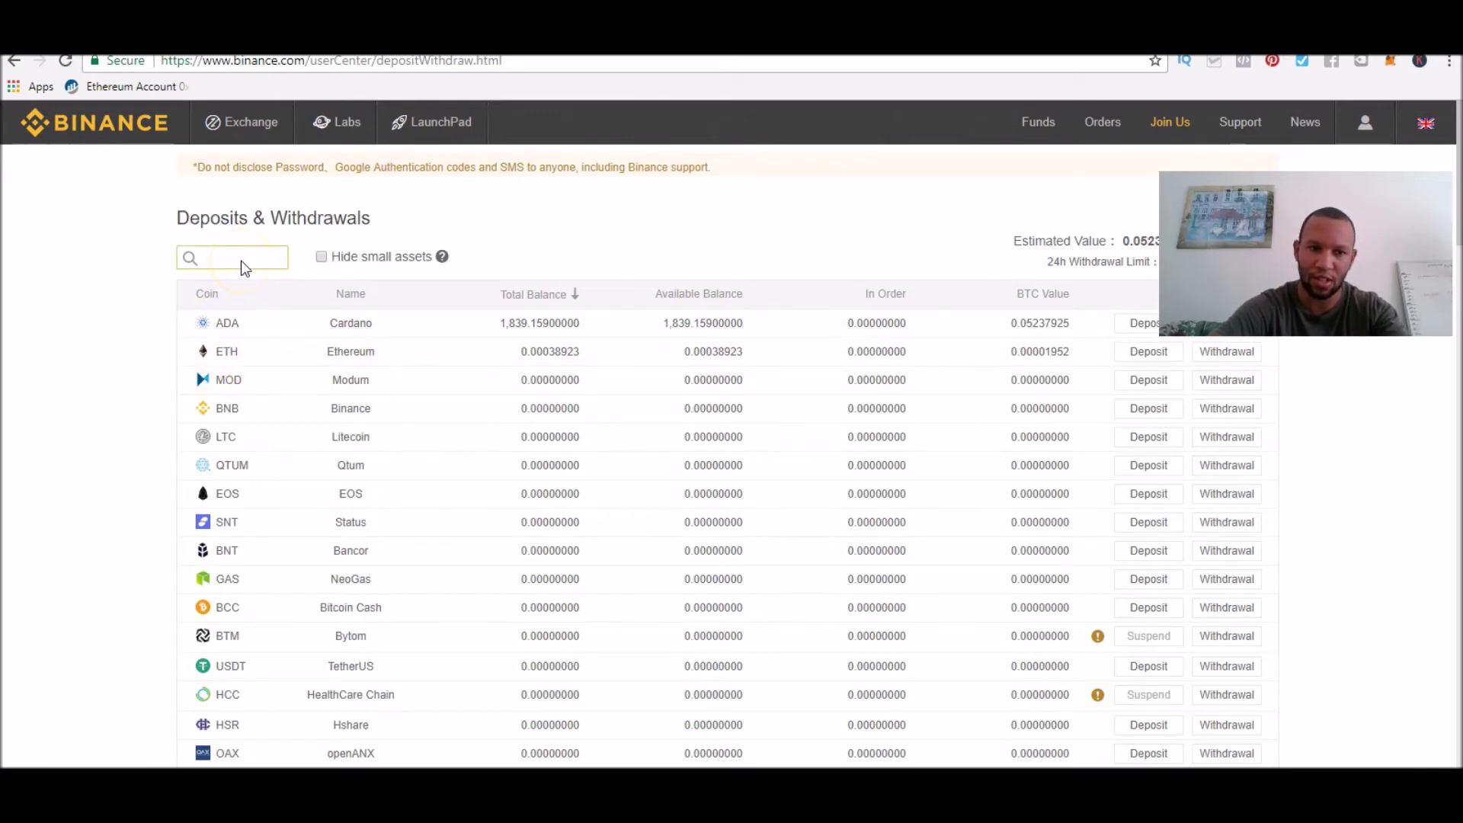
text(eht)
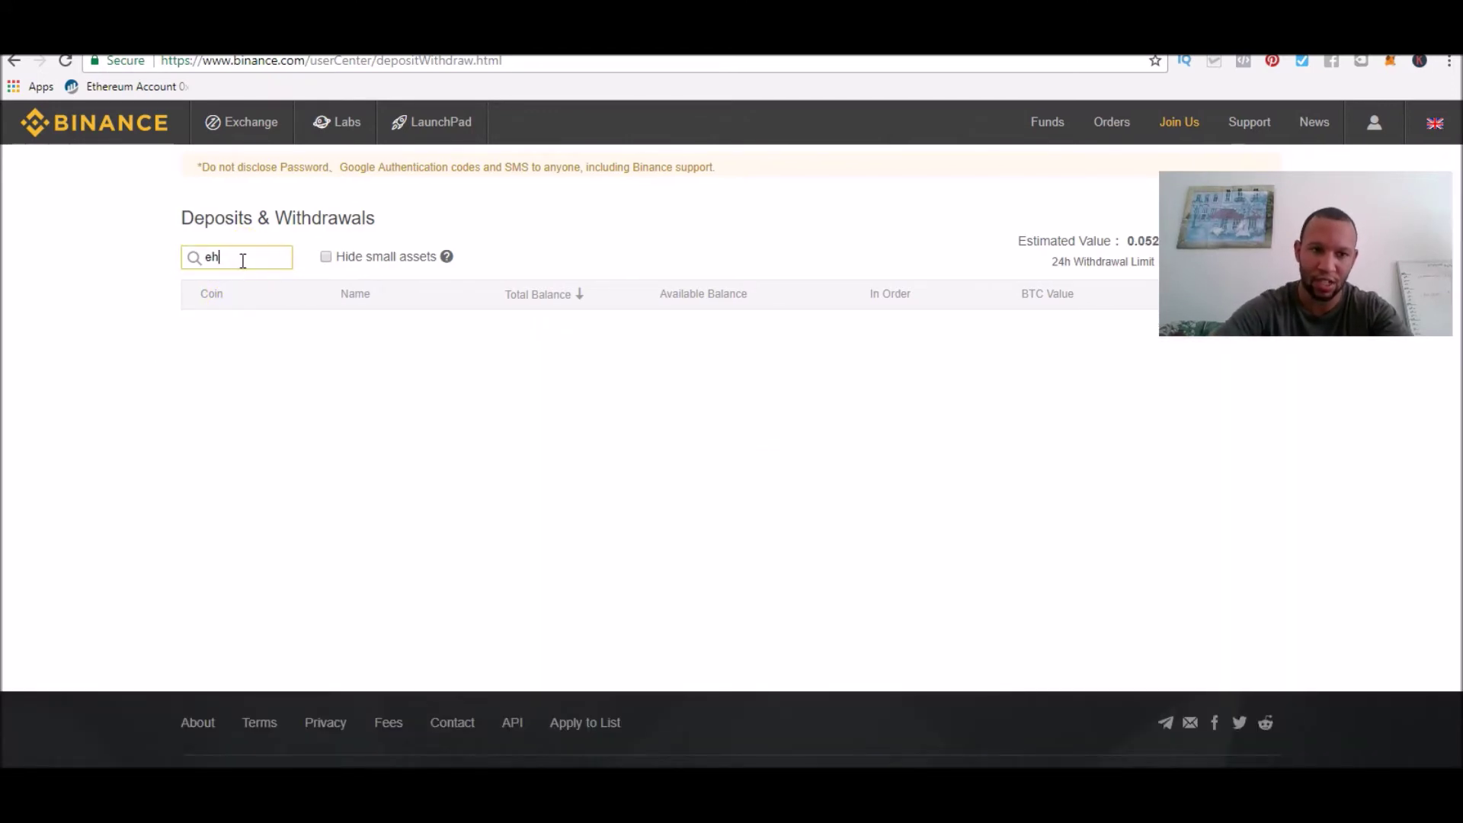
key(BackSpace)
text(th)
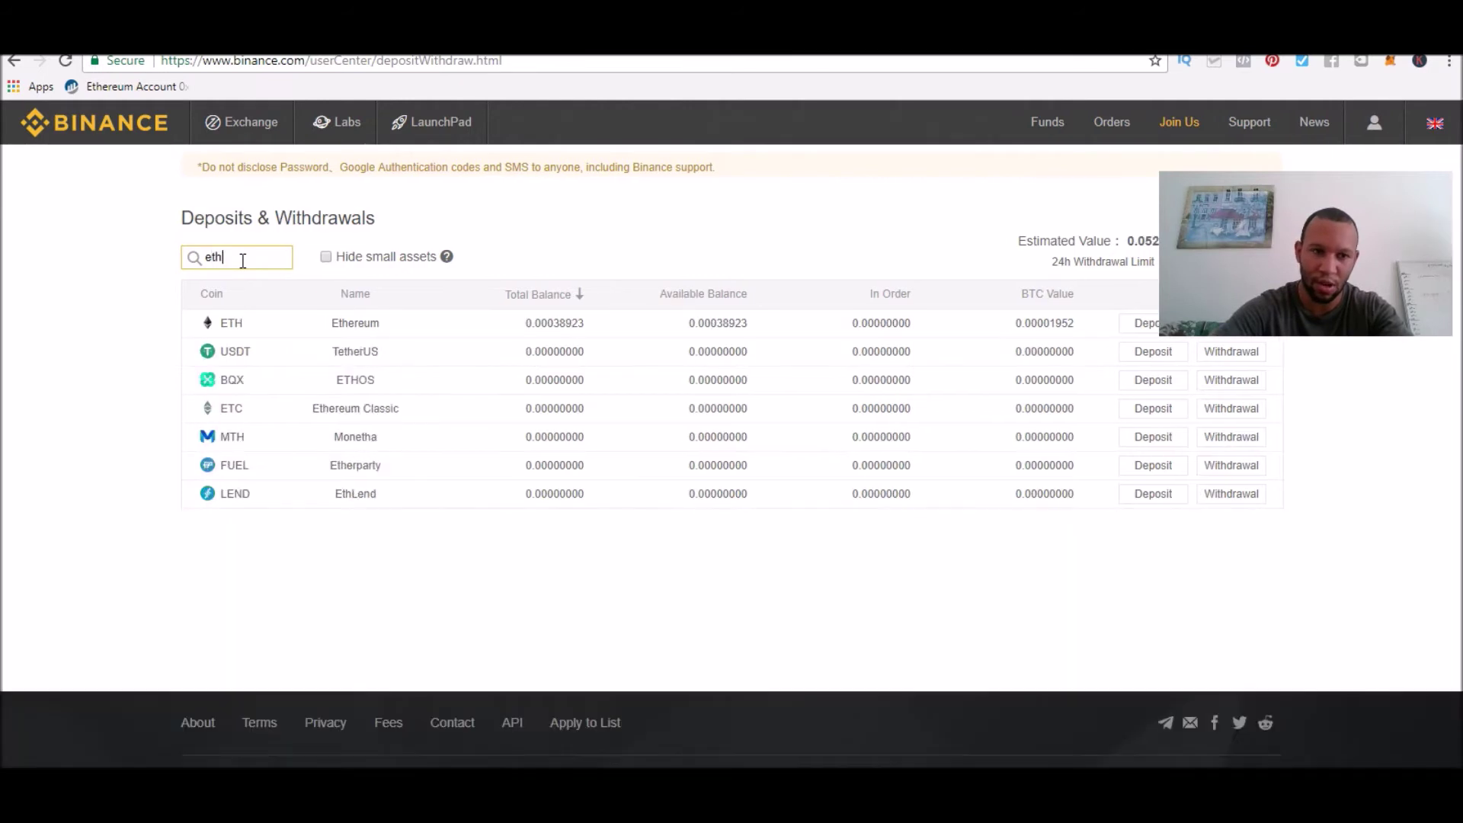
key(BackSpace)
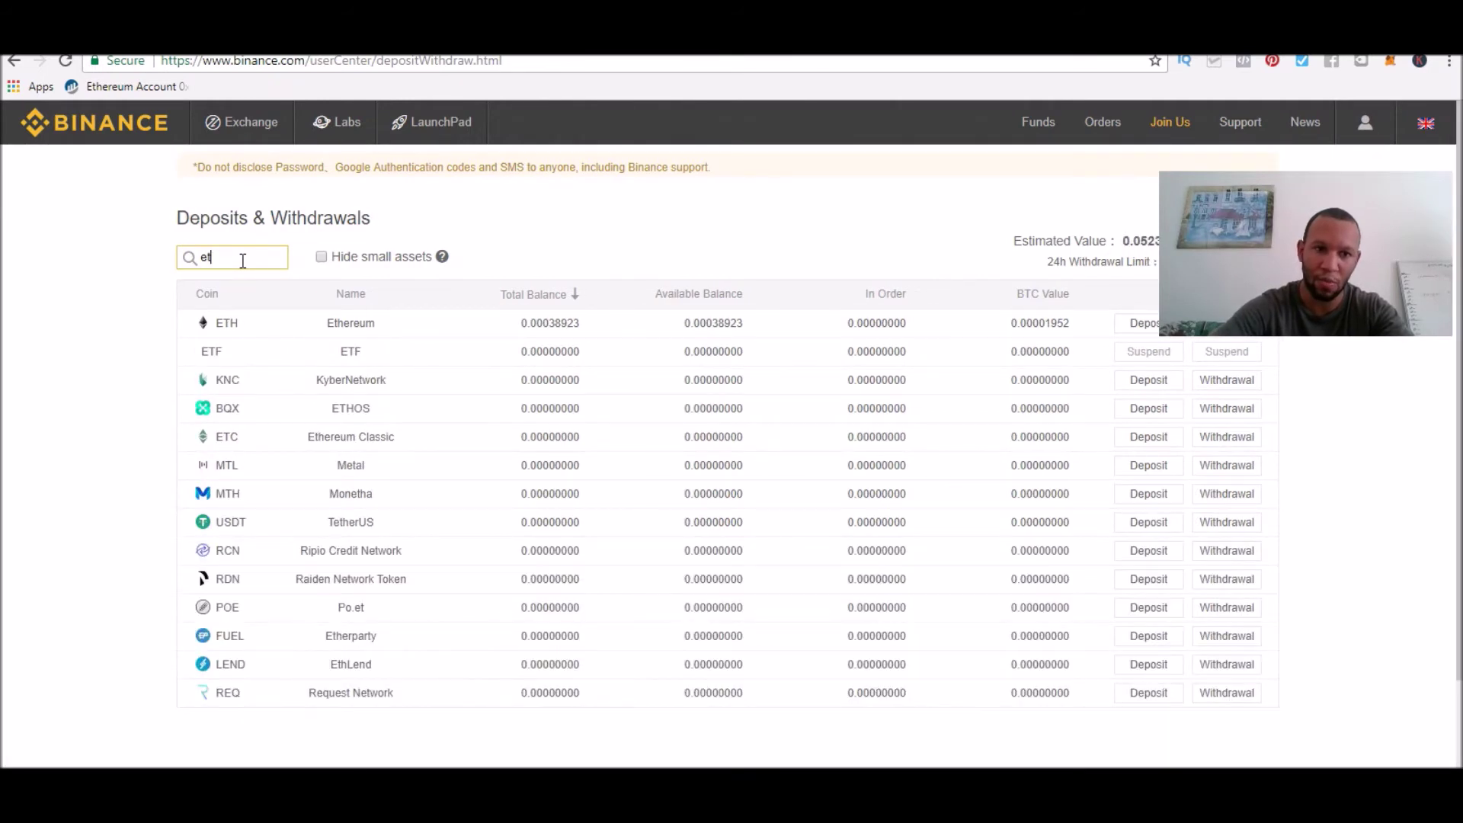
key(BackSpace)
key(BackSpace)
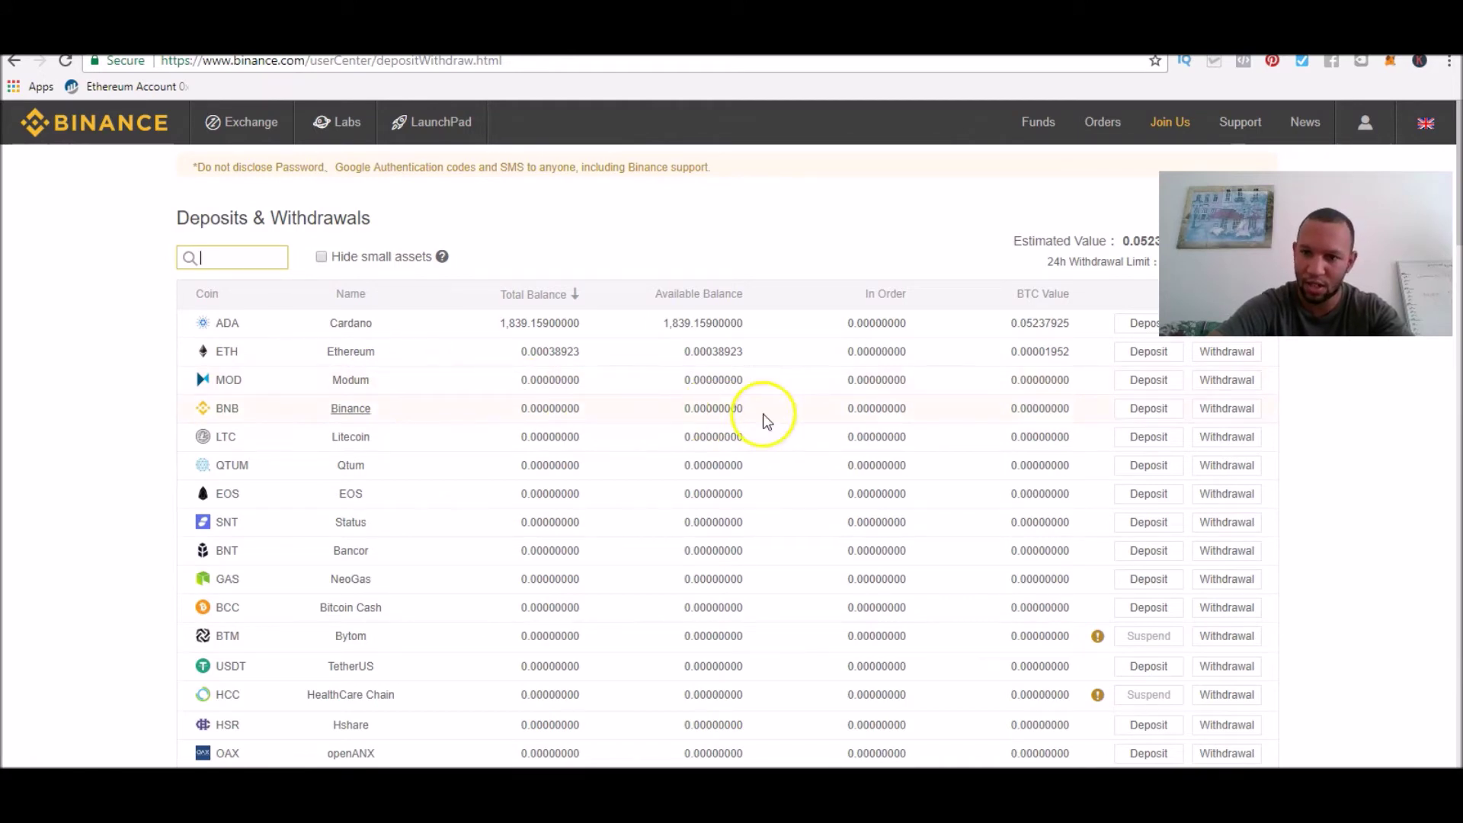
Step: Reveal the Ethereum deposit address and copy it
click(1147, 355)
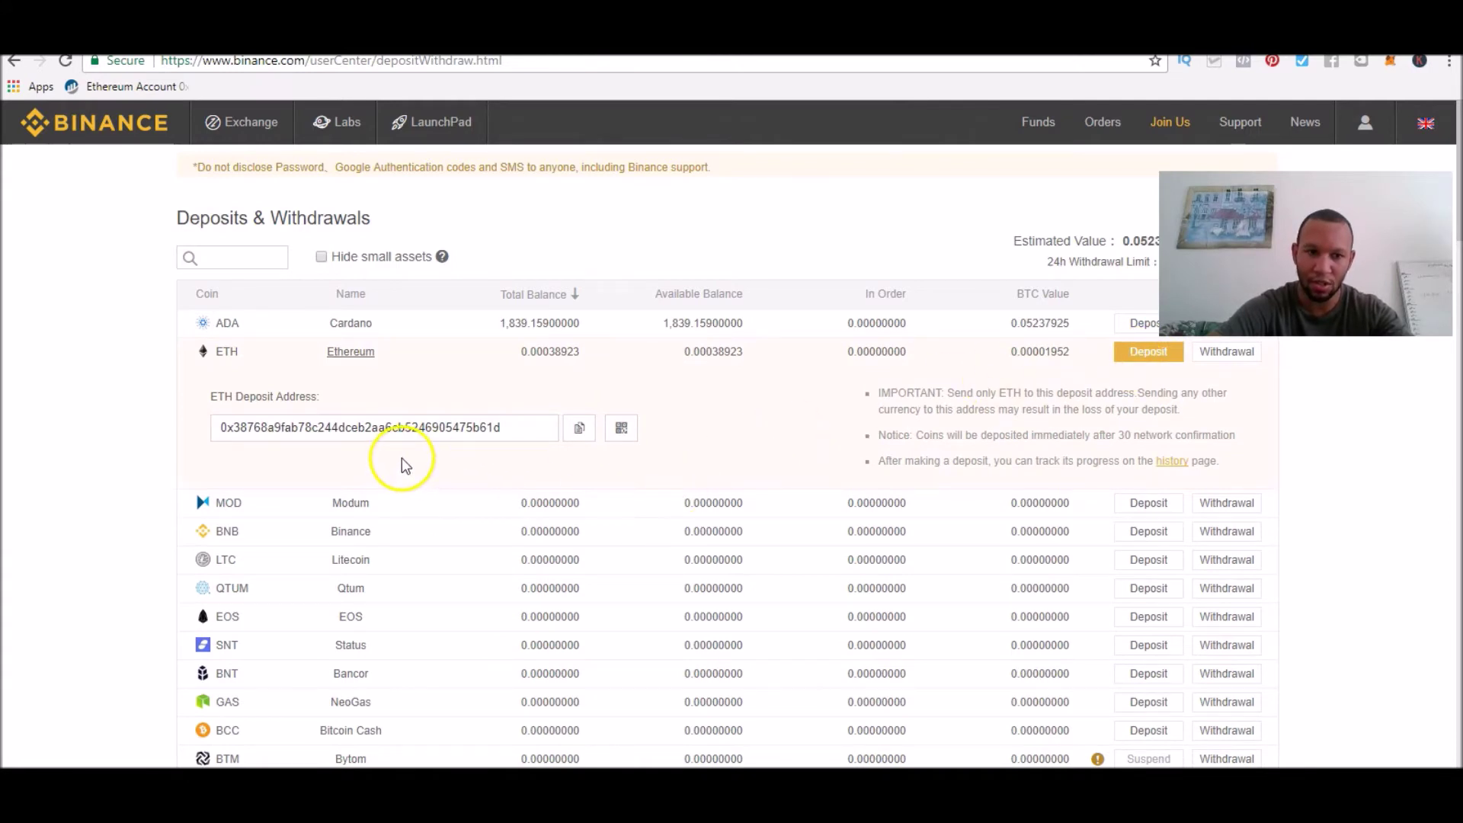
drag(506, 426, 215, 425)
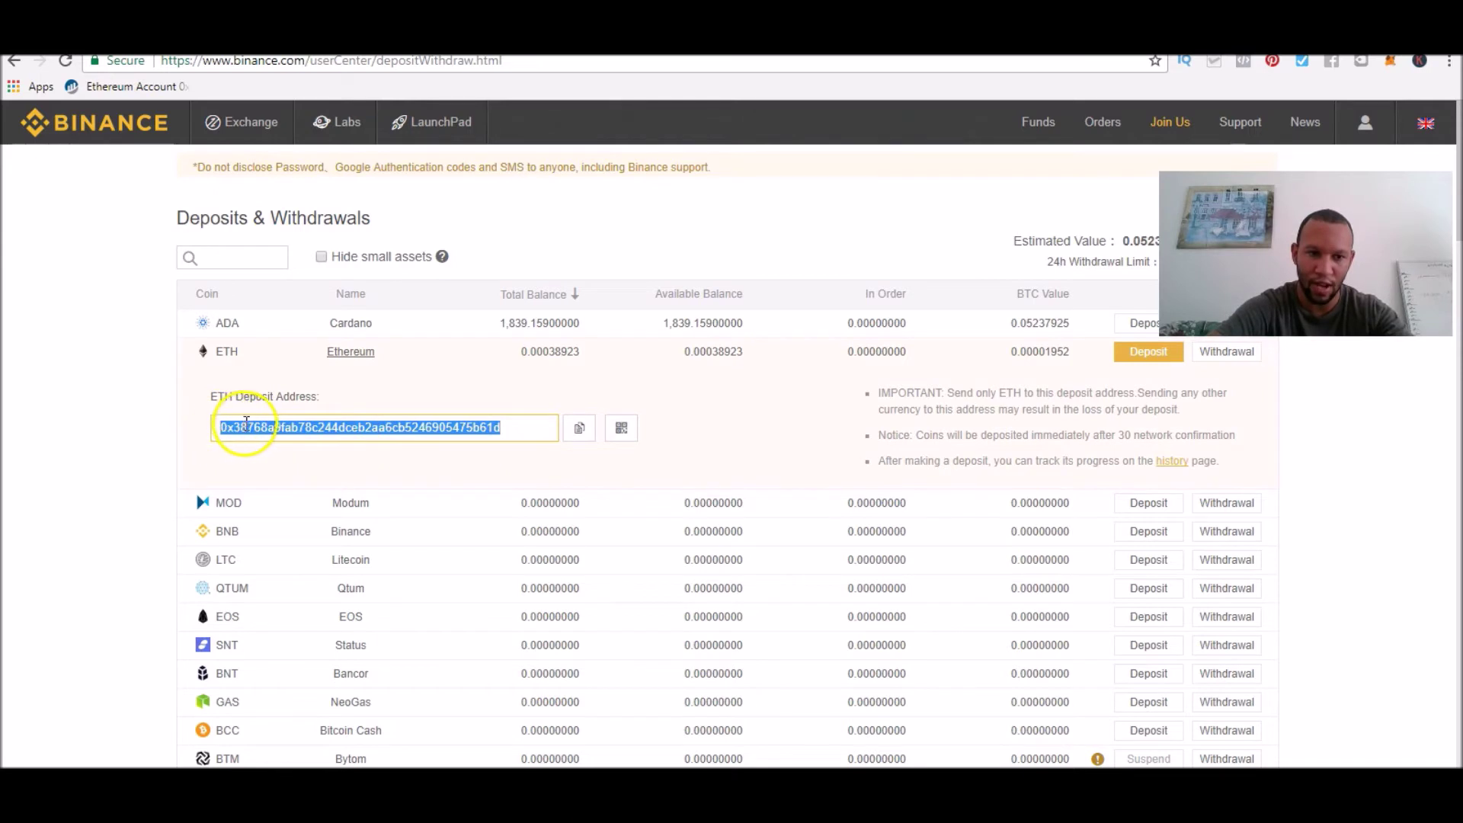
click(76, 482)
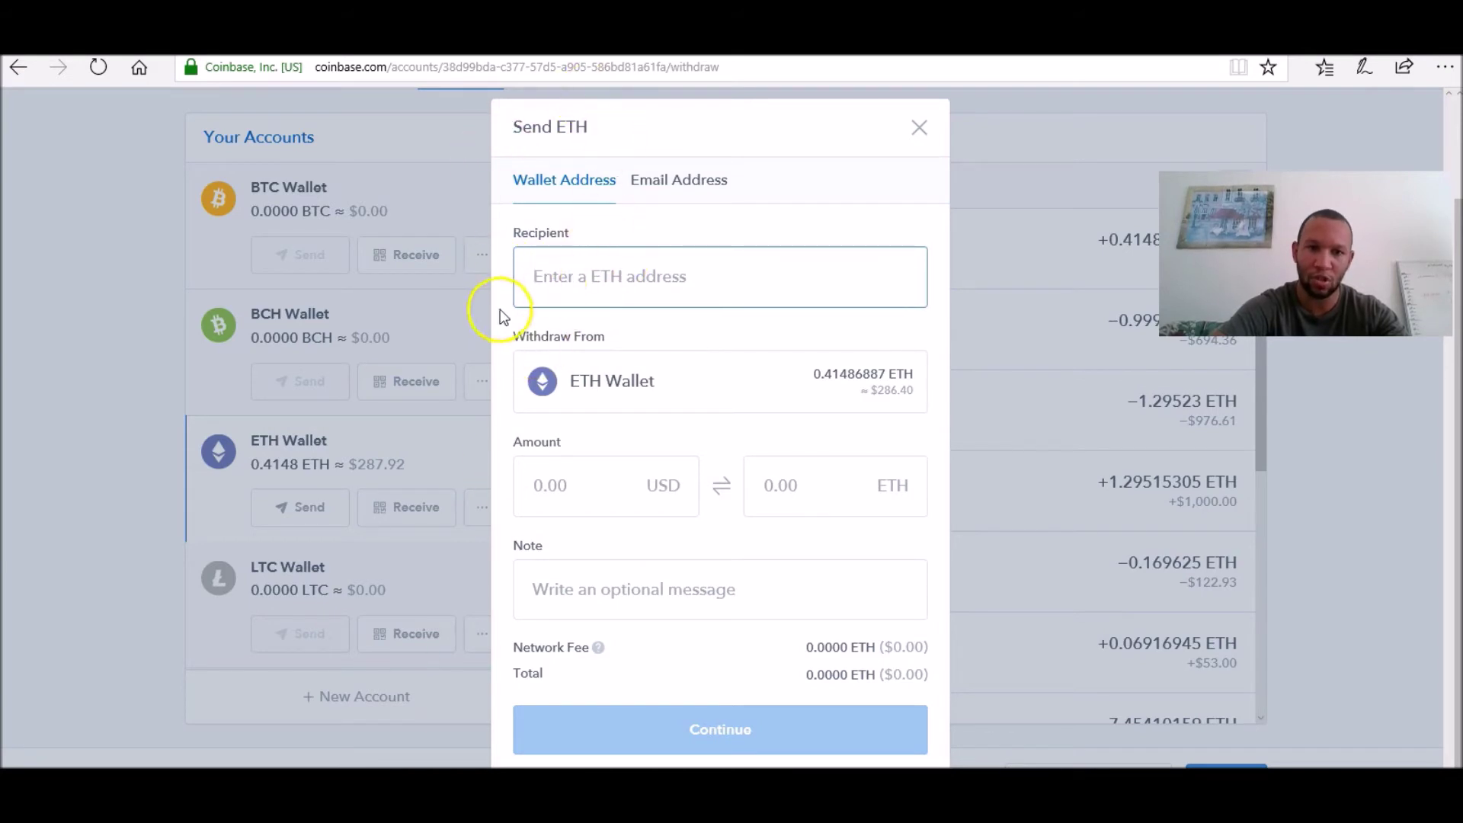
Step: Reopen the Send ETH form and paste the Binance deposit address as recipient
click(920, 128)
scroll(60, 355, up, 2)
scroll(59, 355, down, 1)
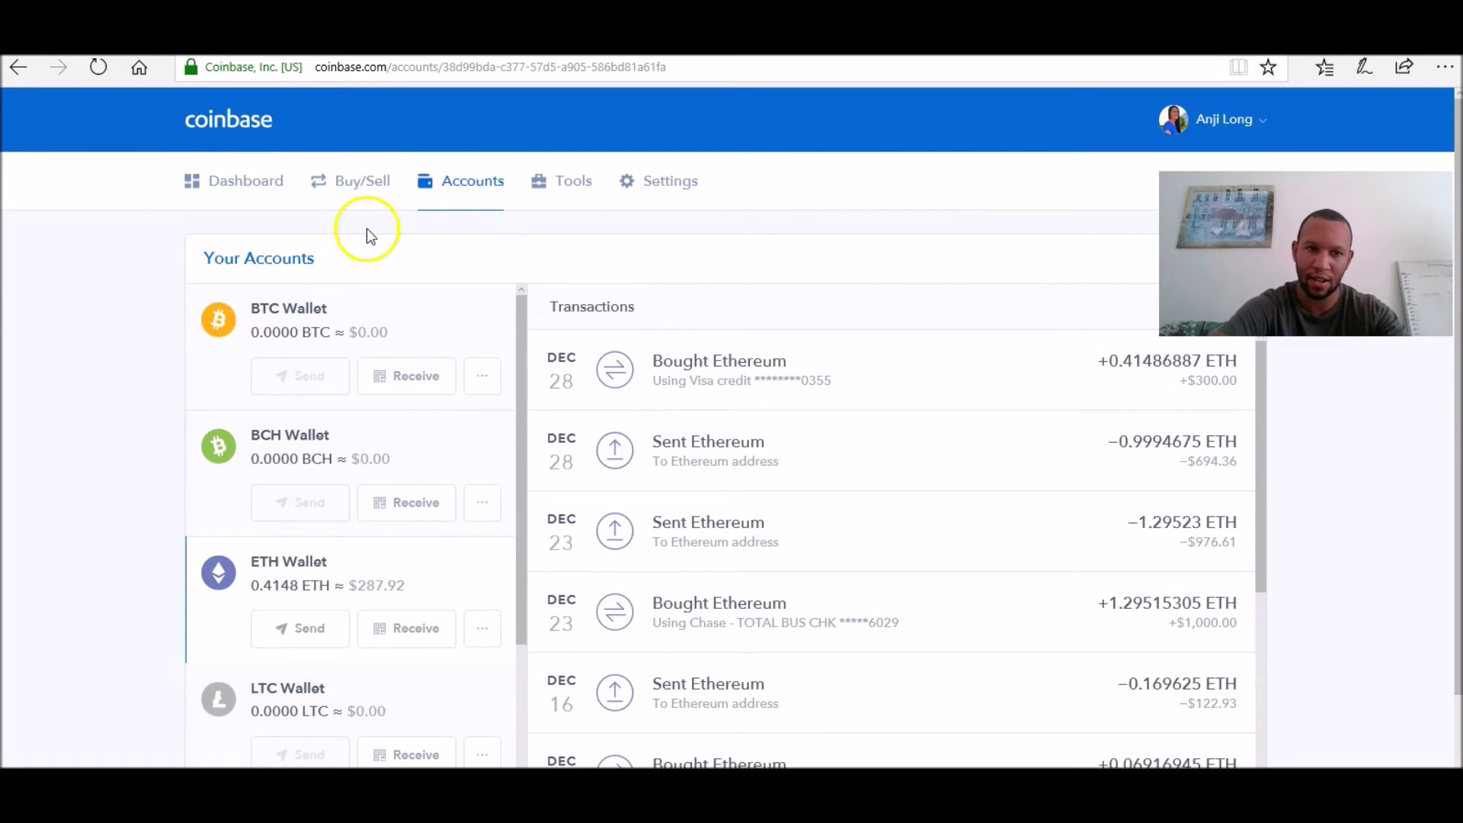
scroll(25, 421, down, 2)
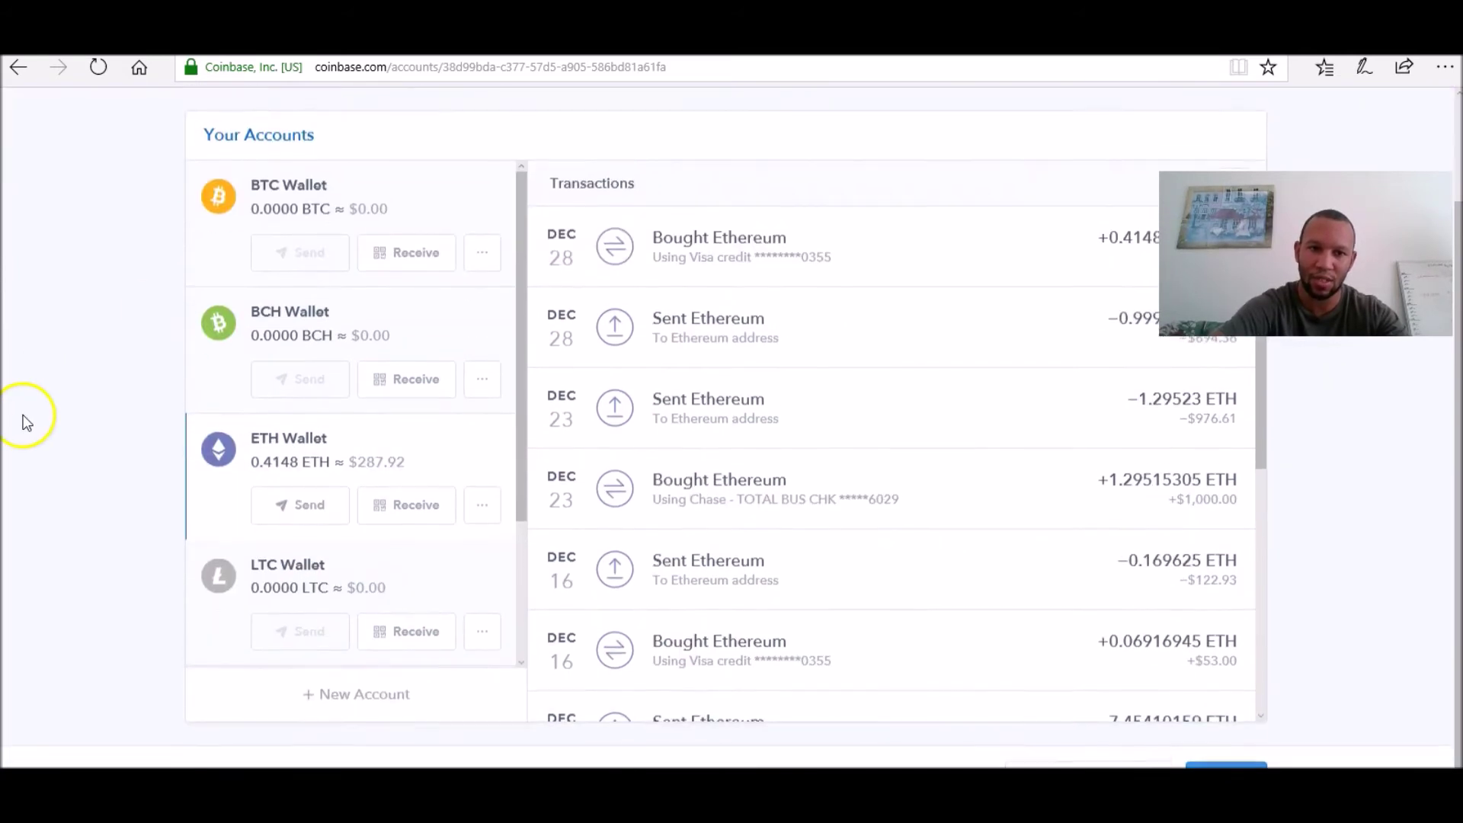
click(298, 507)
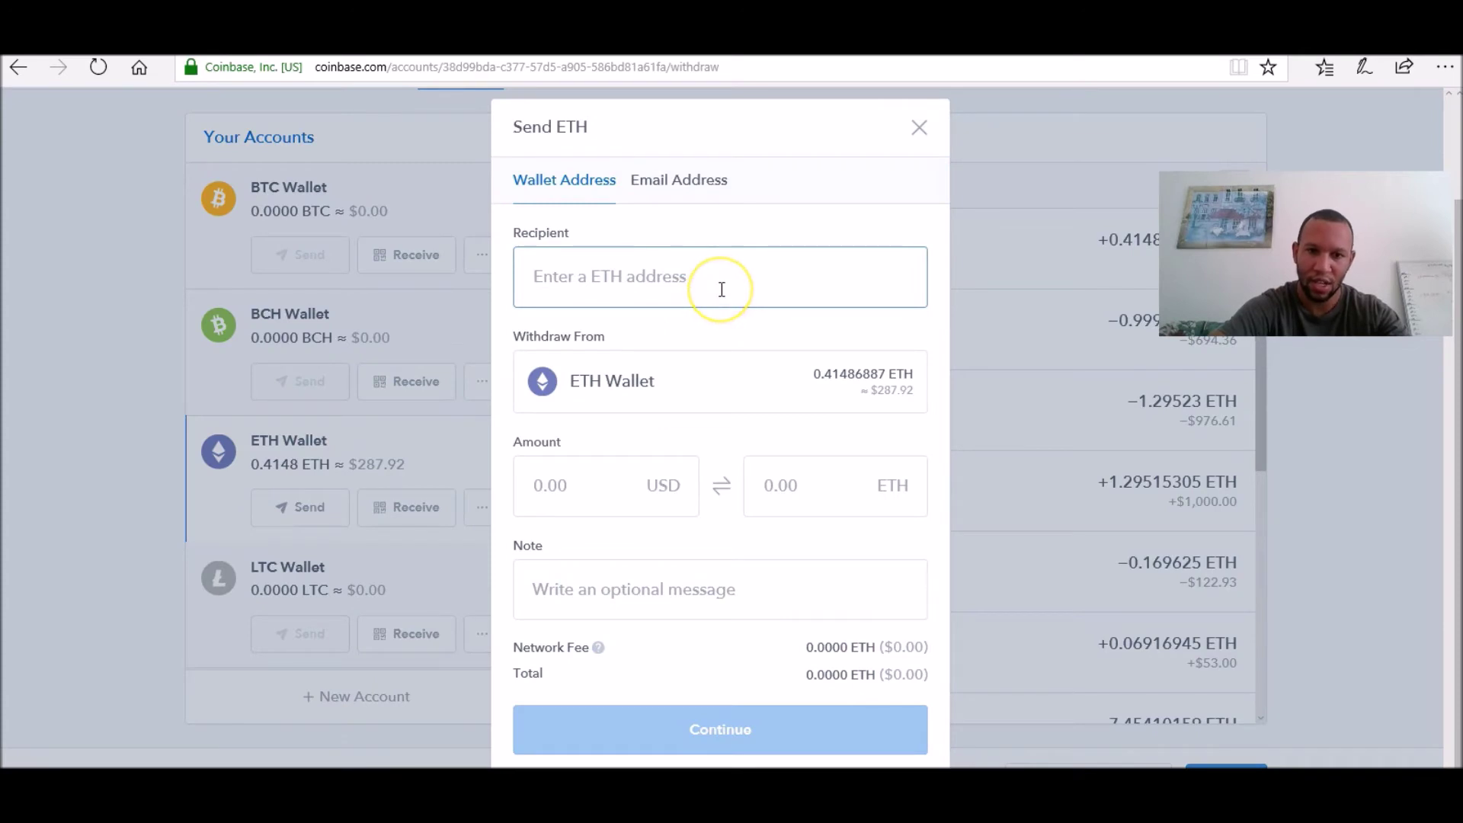
key(ctrl+v)
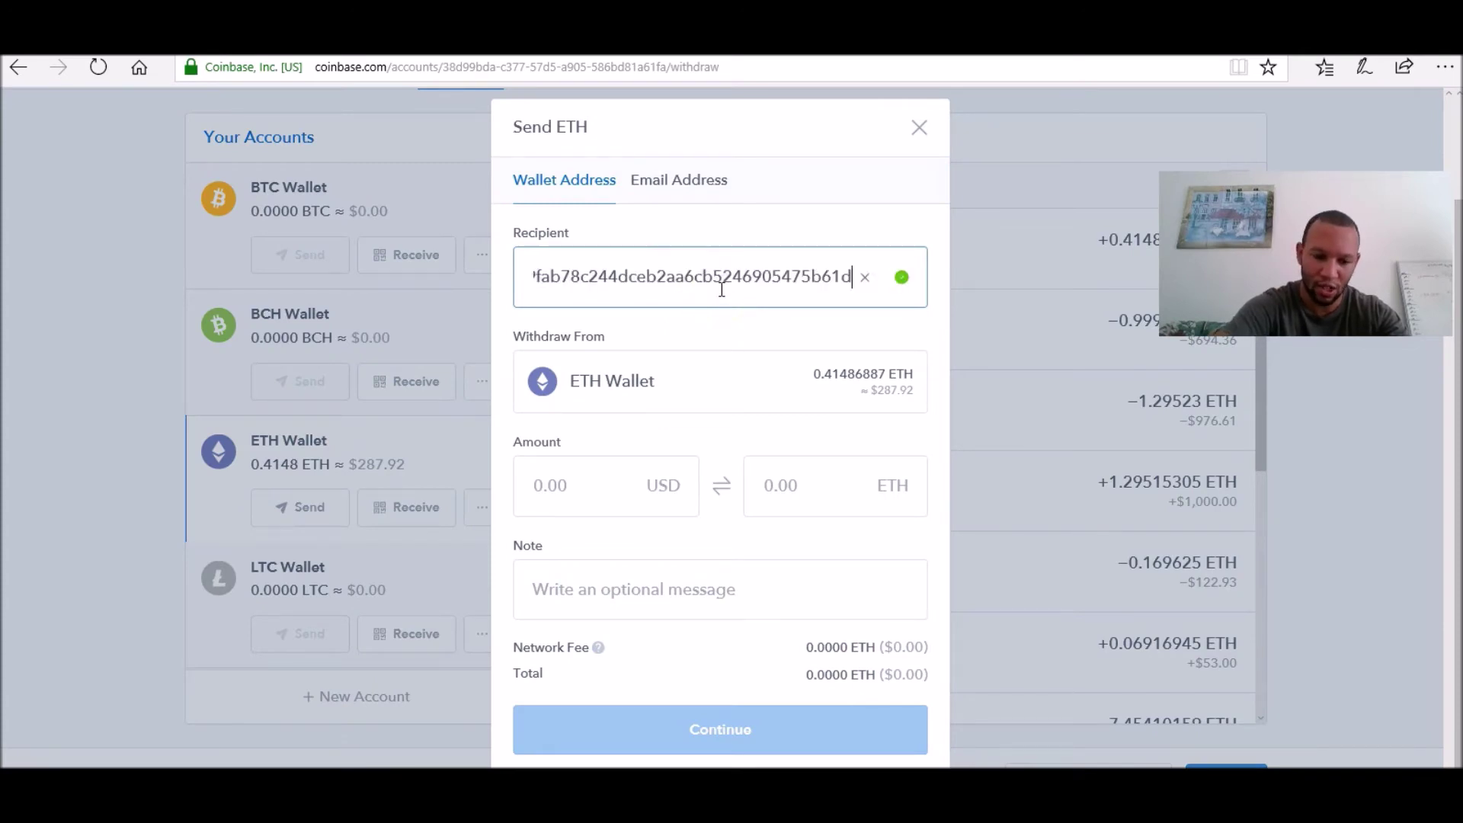
click(711, 328)
Step: Set the amount to the full 0.41486887 ETH balance with Send Max and continue to review
click(809, 494)
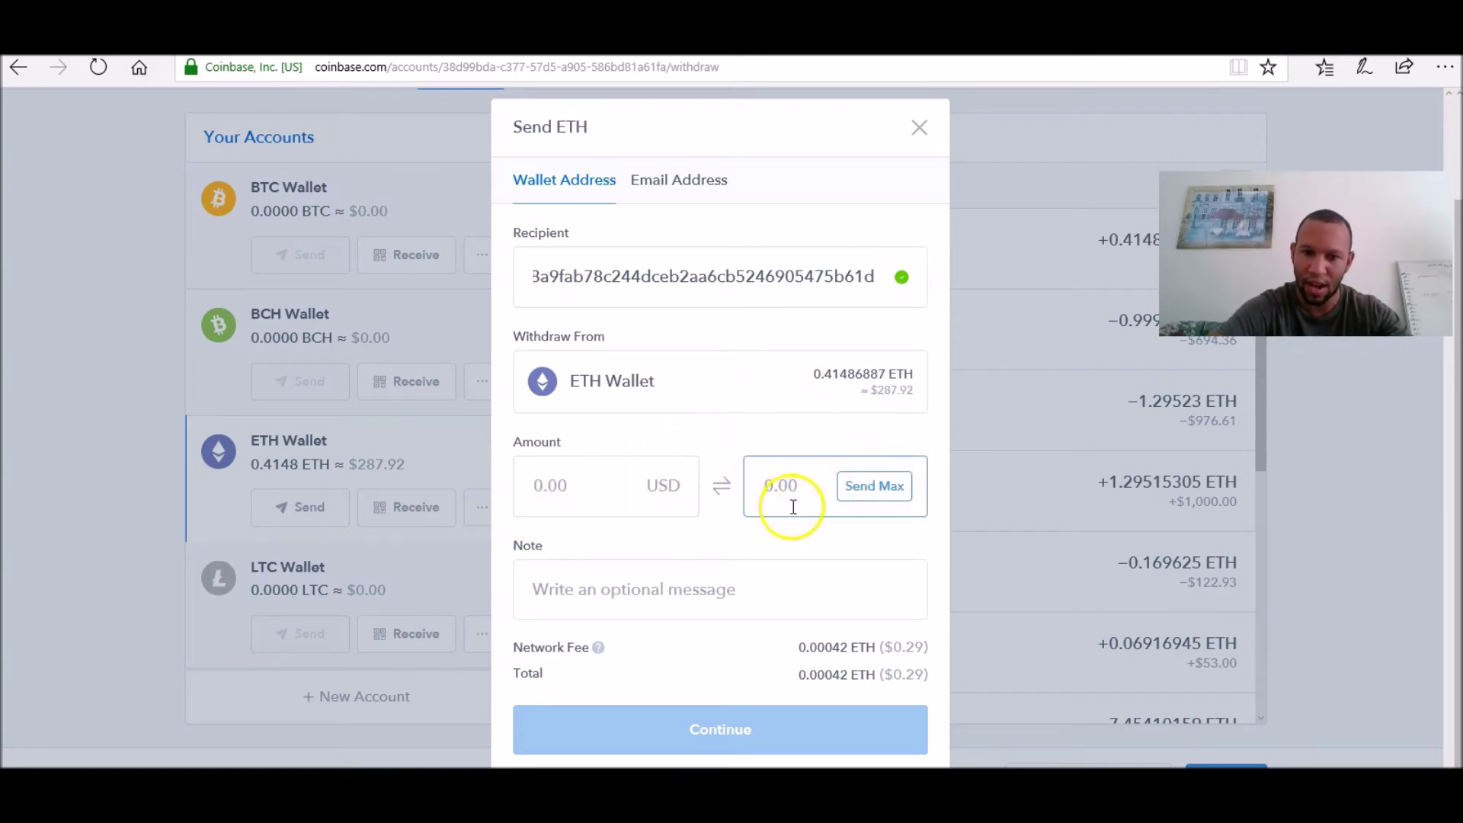
click(749, 438)
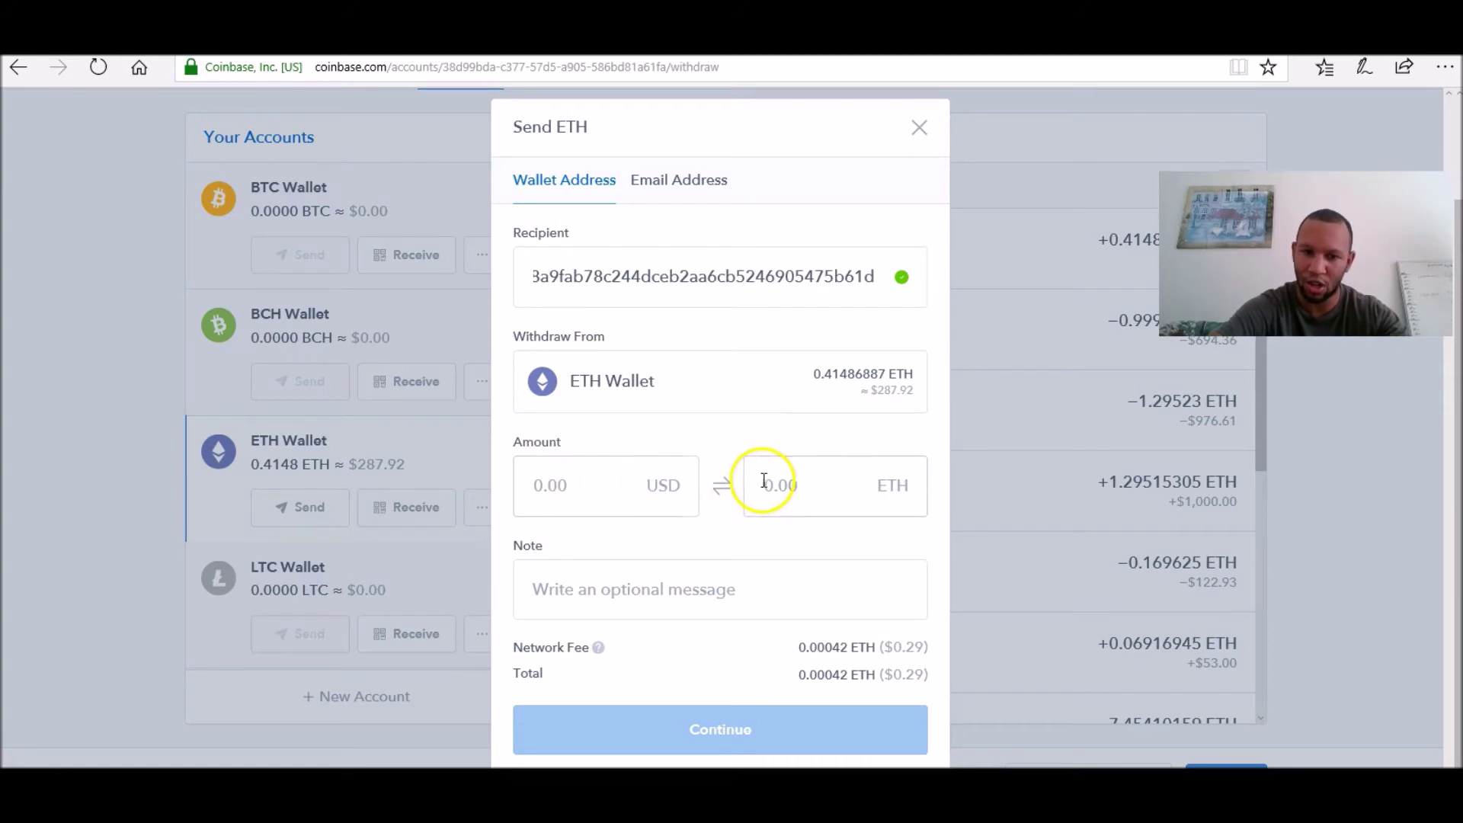
click(822, 488)
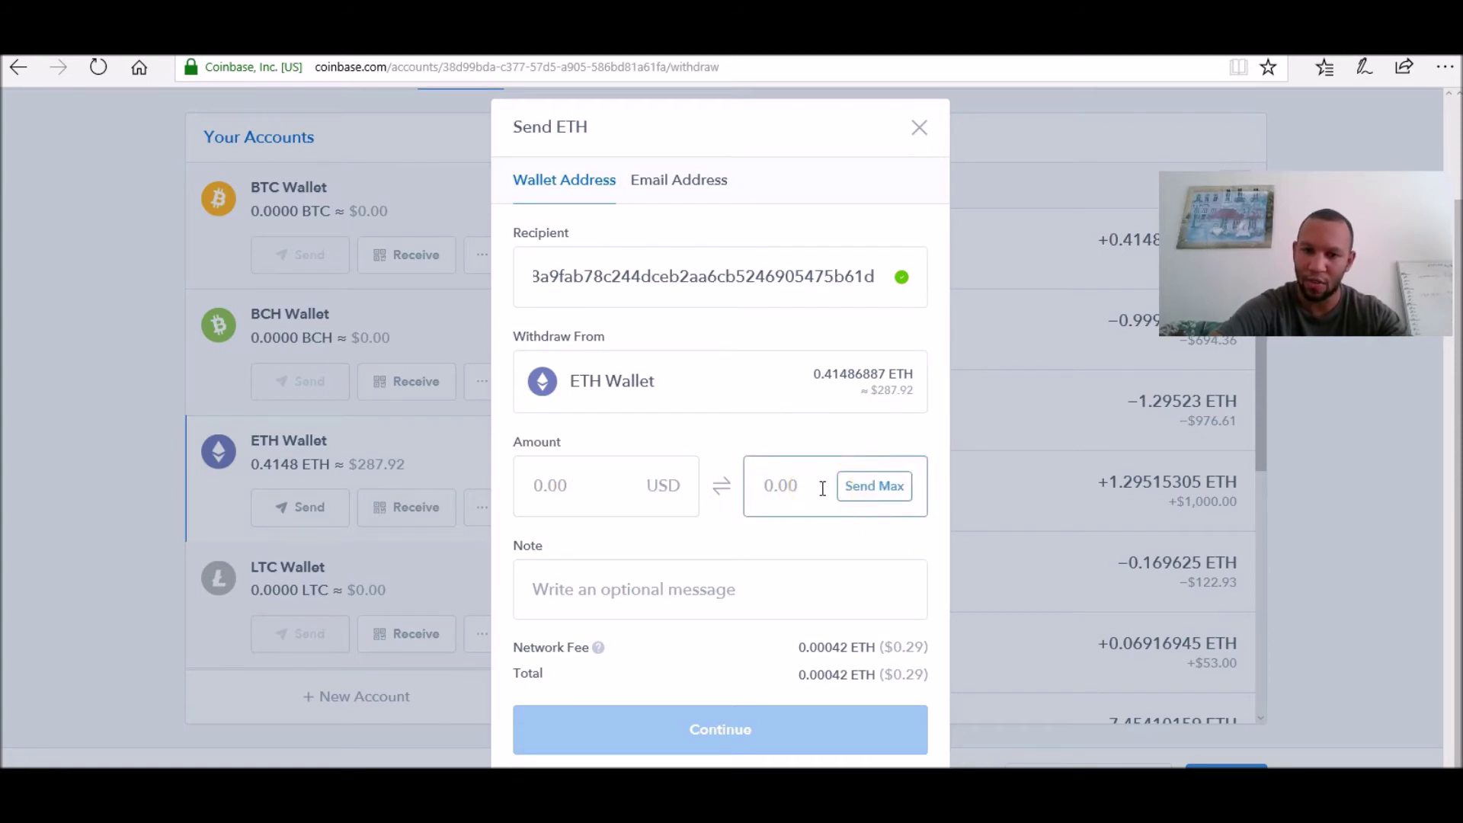
click(867, 492)
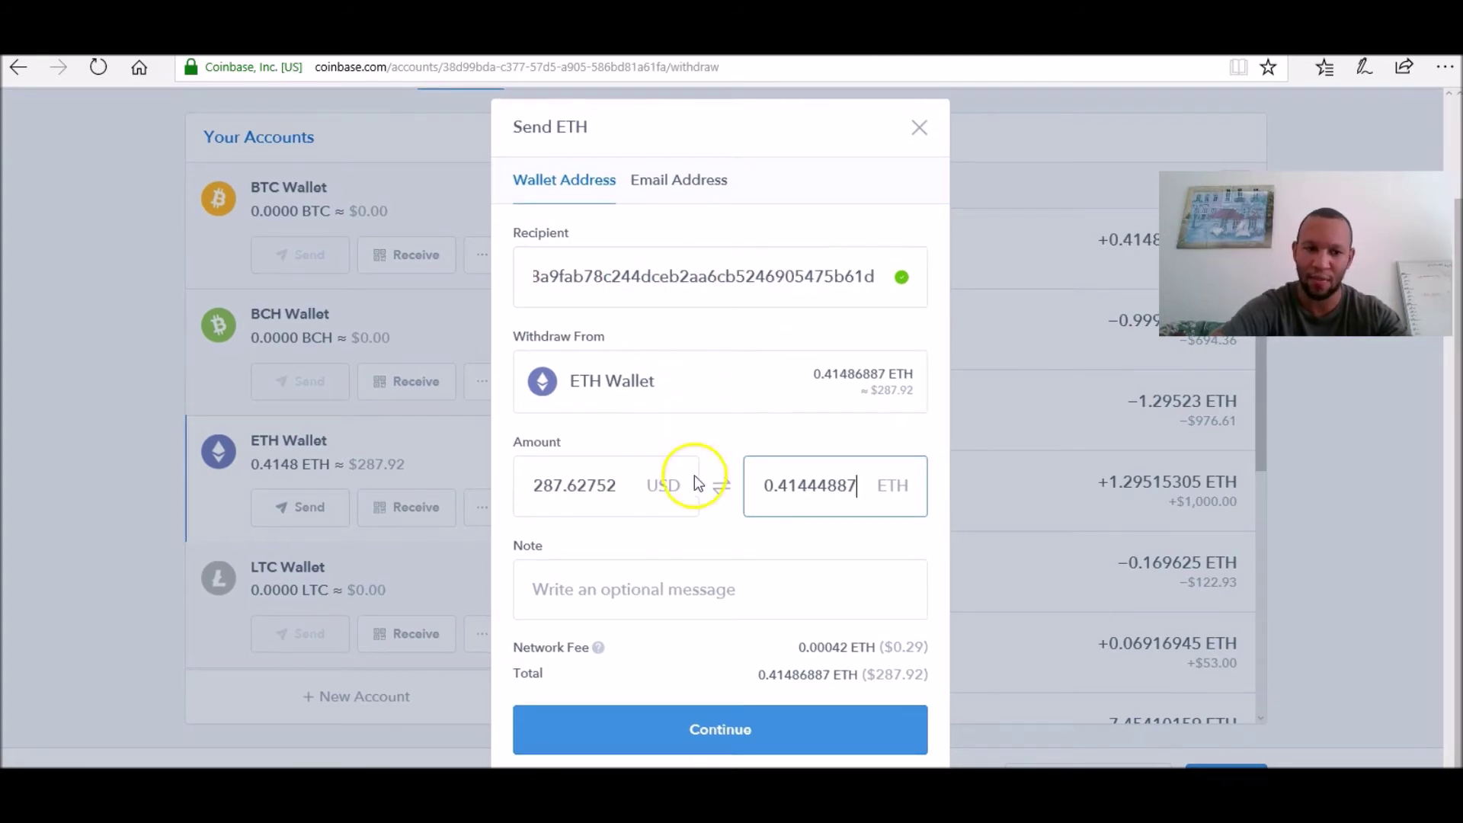
click(715, 727)
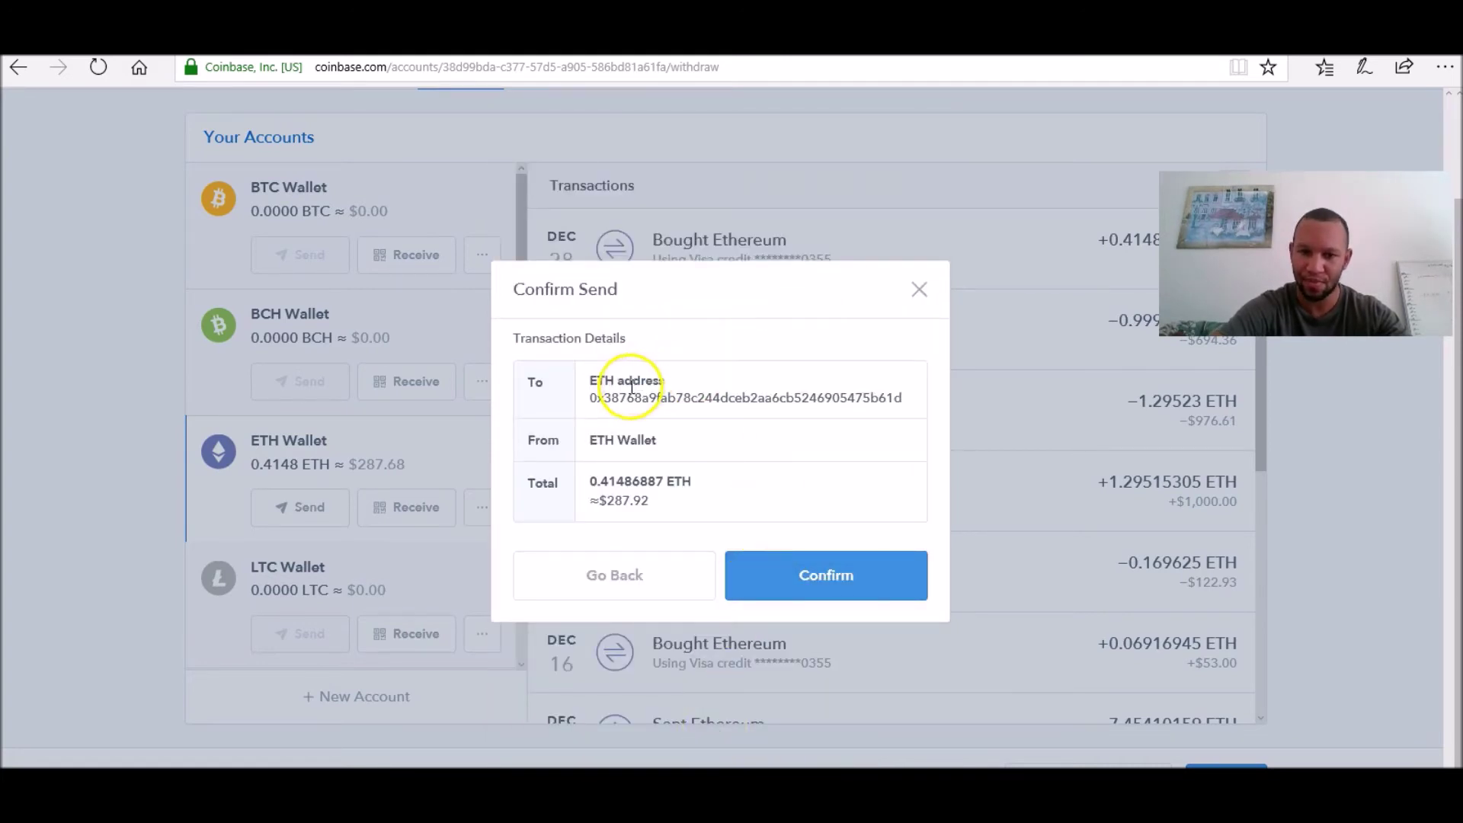
Step: Confirm the ETH transfer to Binance and close the Send Complete message
click(830, 582)
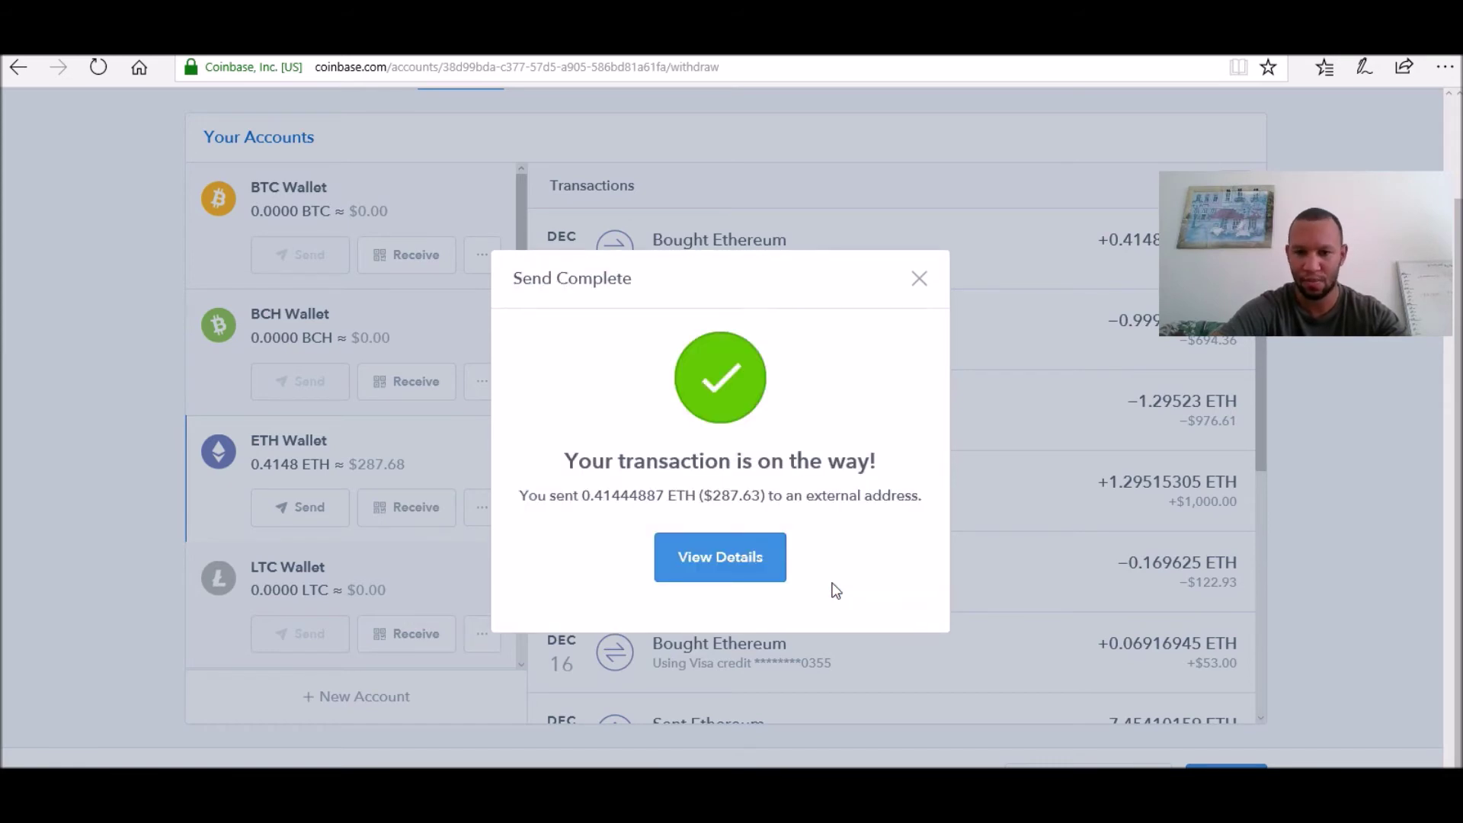
click(628, 539)
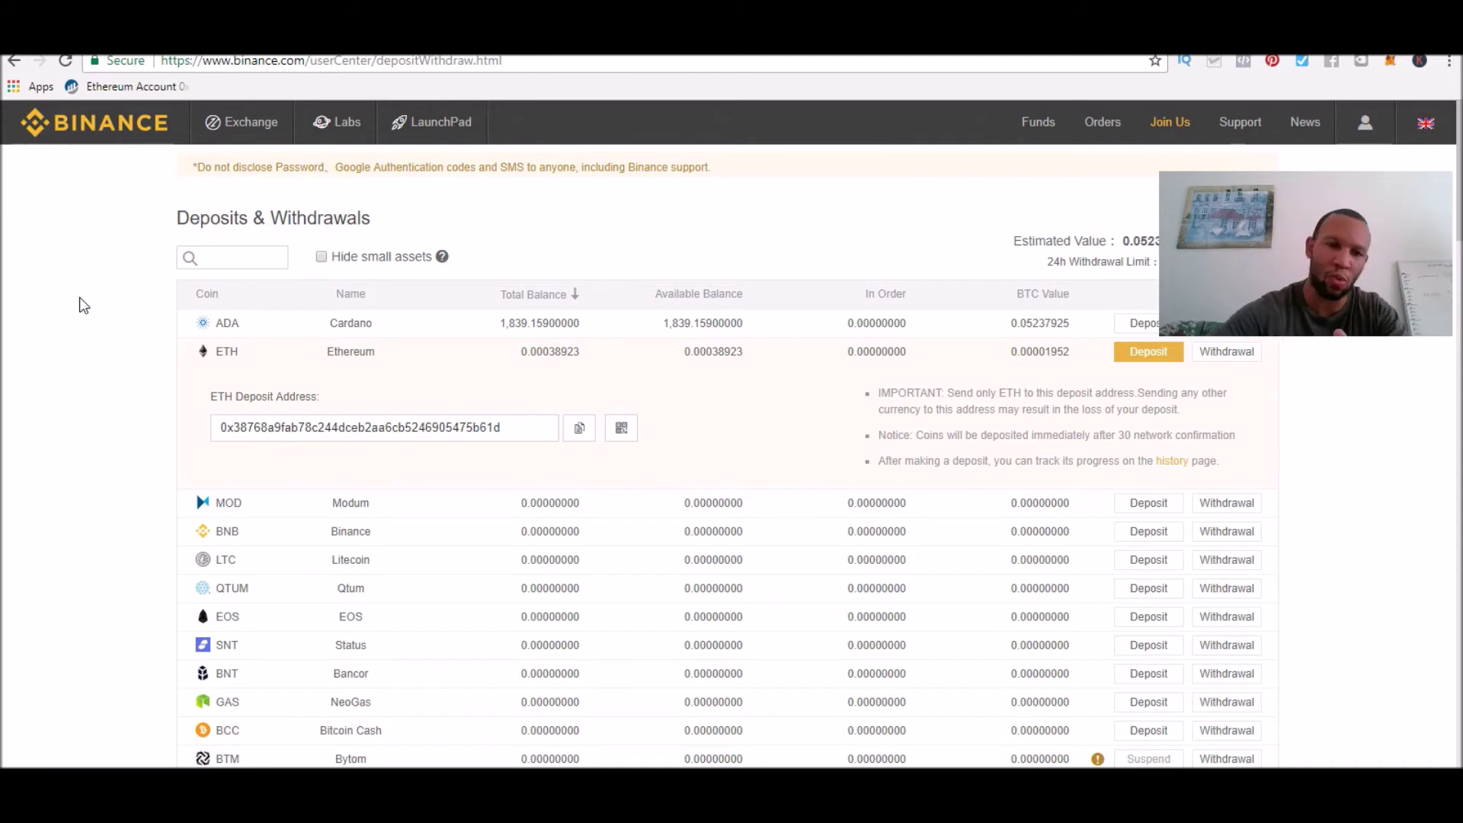
Step: From the Exchange menu, open the Basic trading view showing the ADA/ETH pair
mouse_move(251, 126)
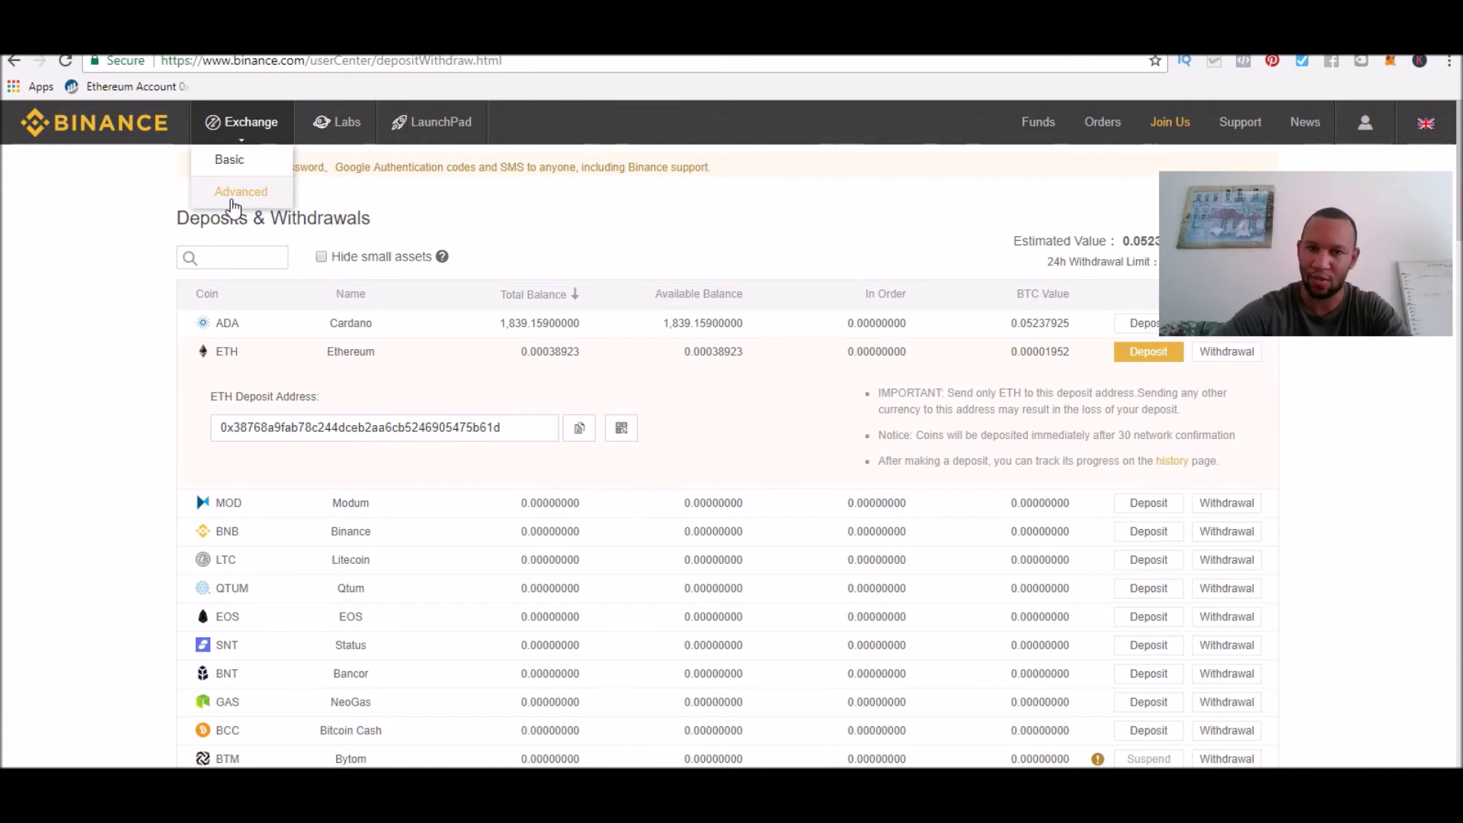
click(233, 162)
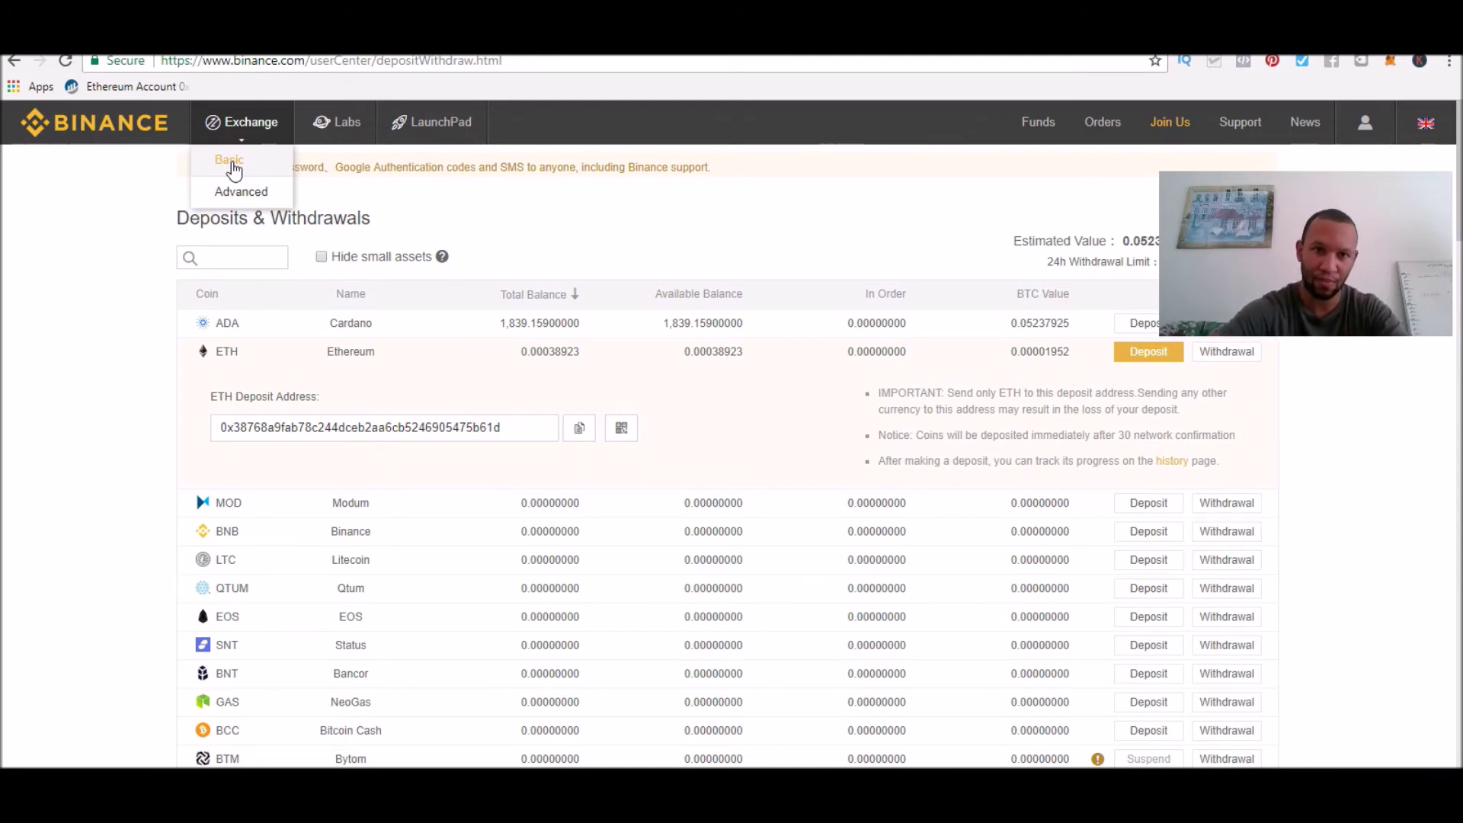
click(233, 163)
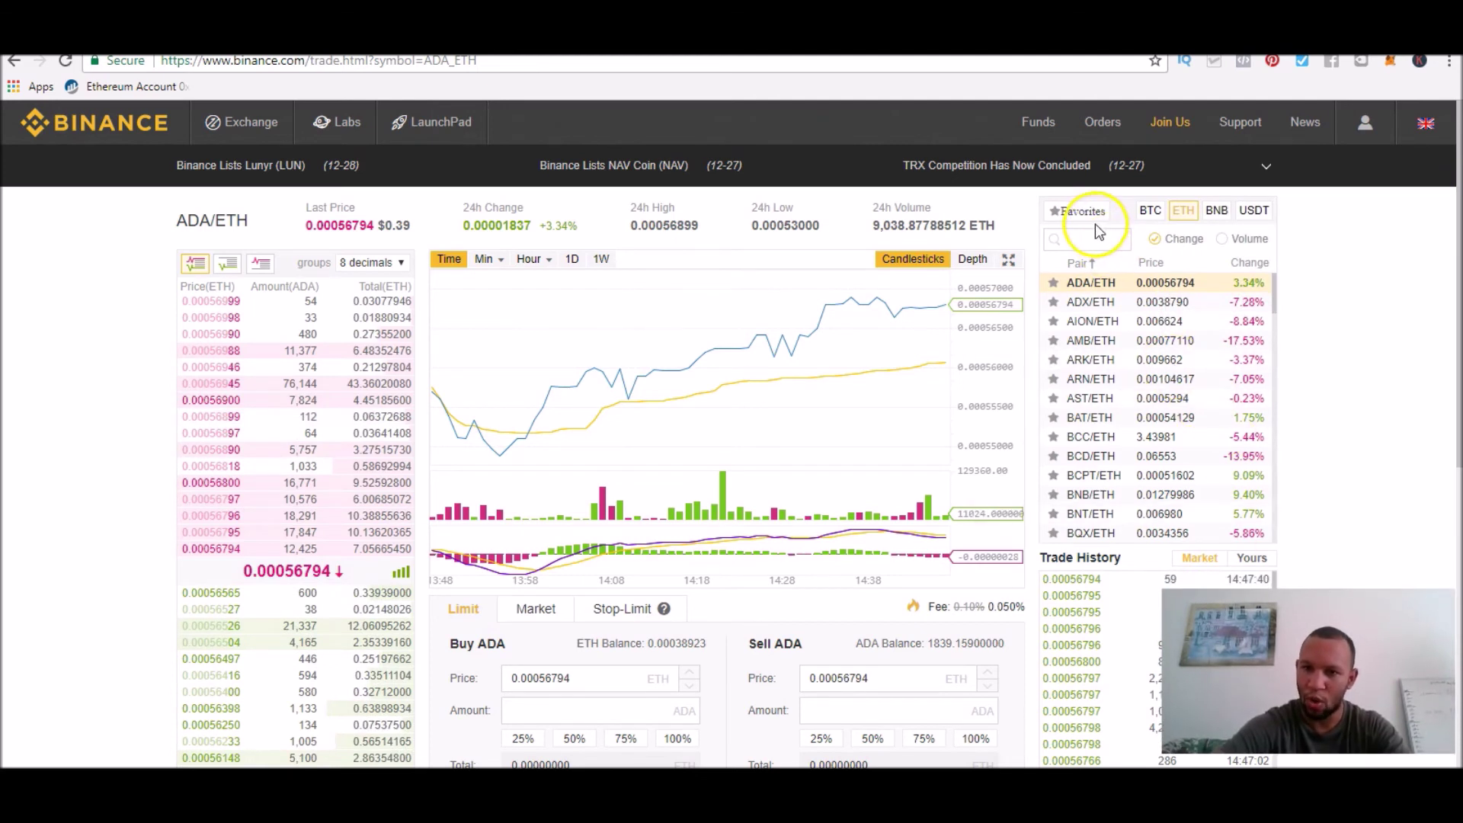
Step: Search the trading pairs for ada and open the ADA/ETH market
click(1088, 240)
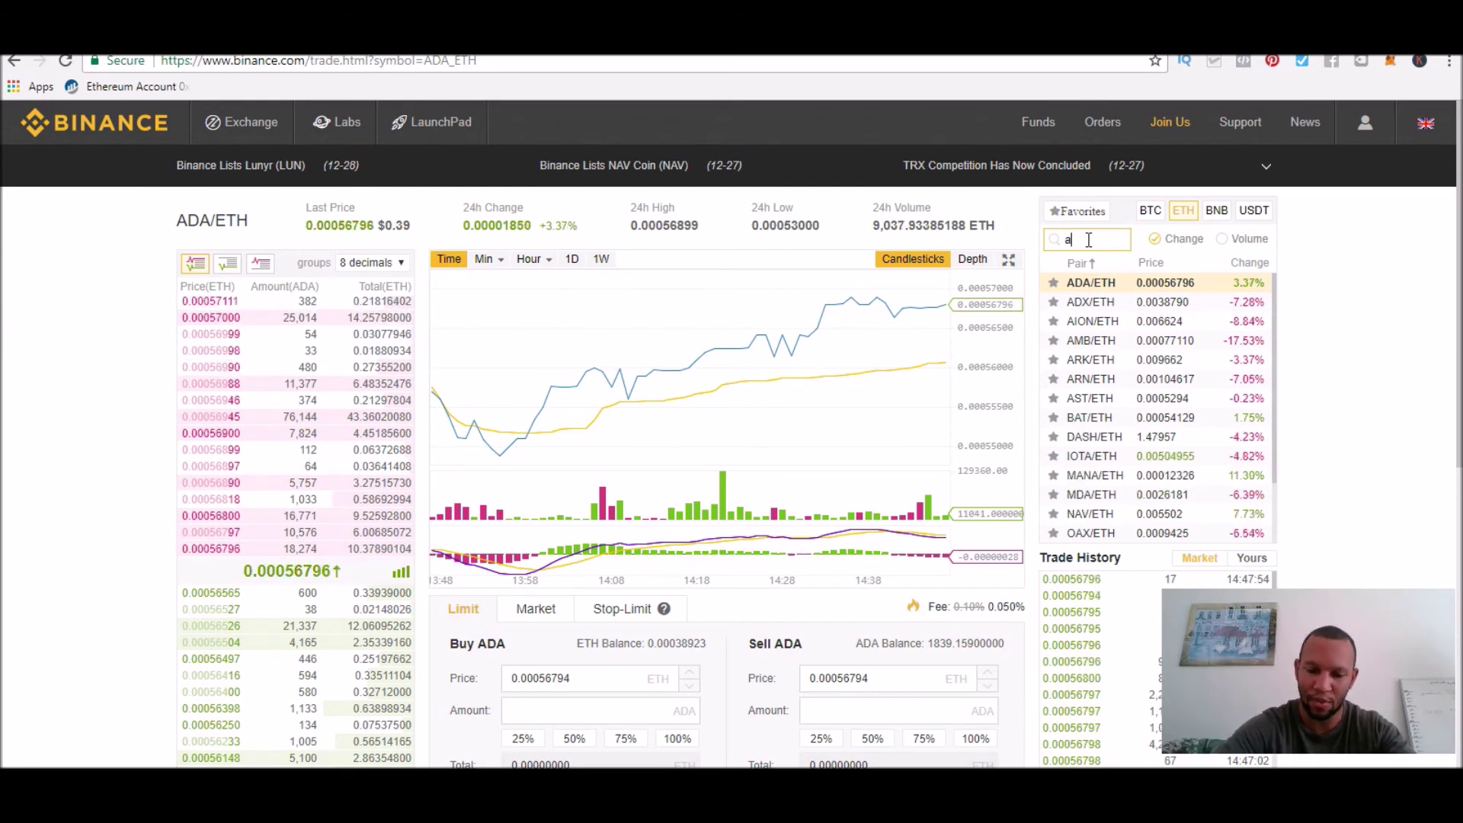
text(da)
key(BackSpace)
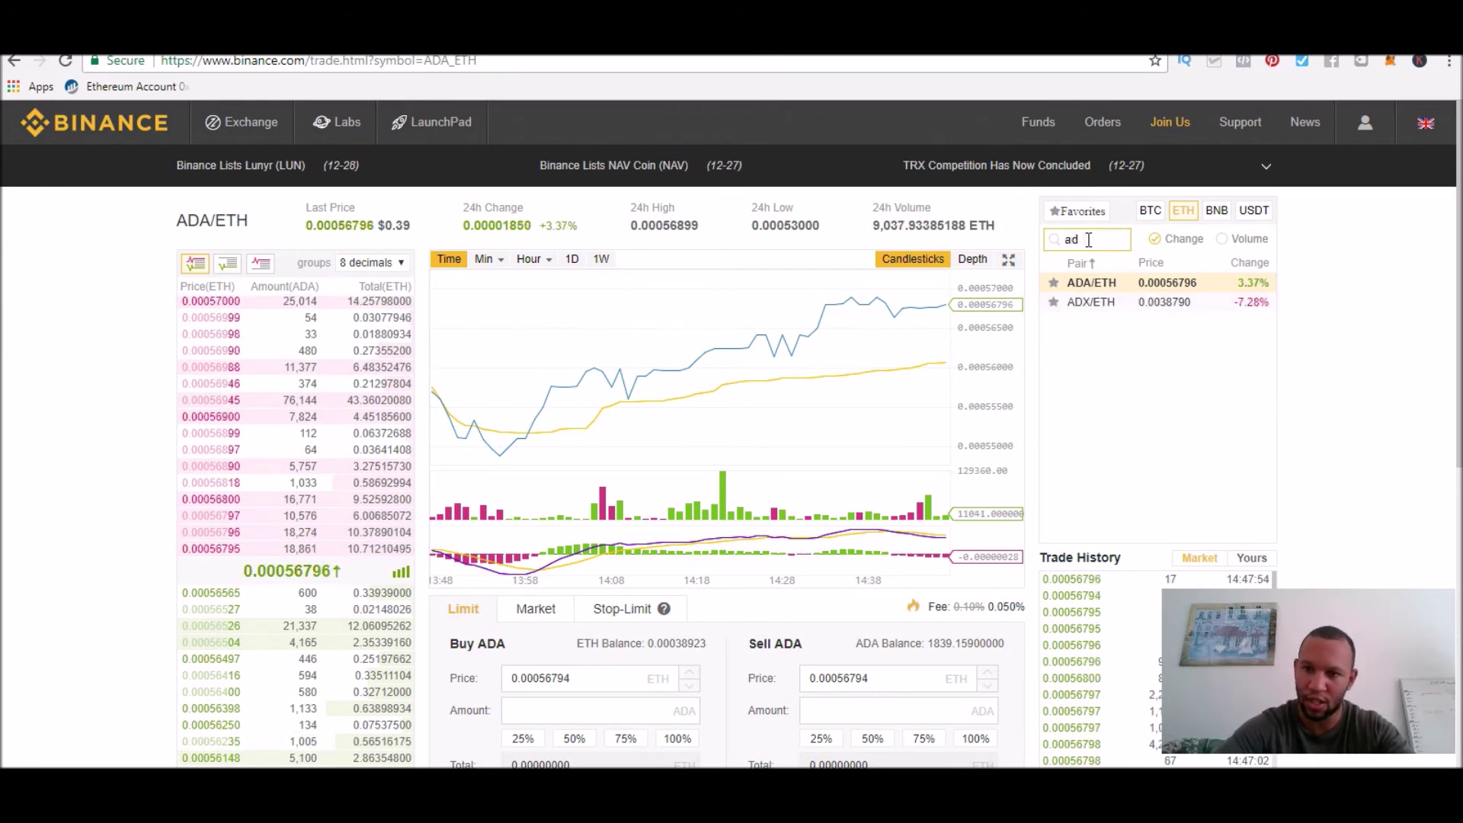
text(A)
key(BackSpace)
text(a)
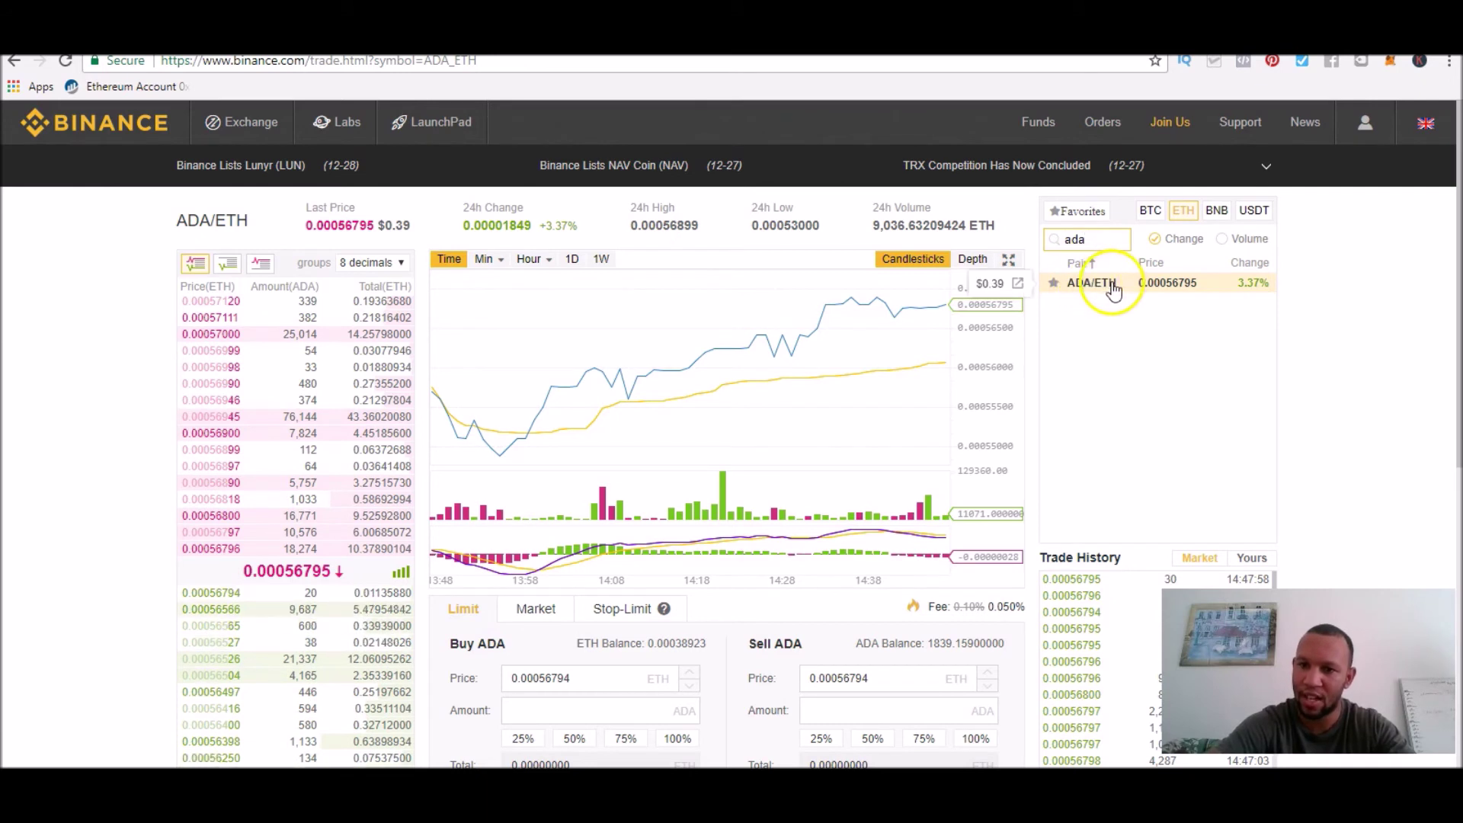
click(1072, 290)
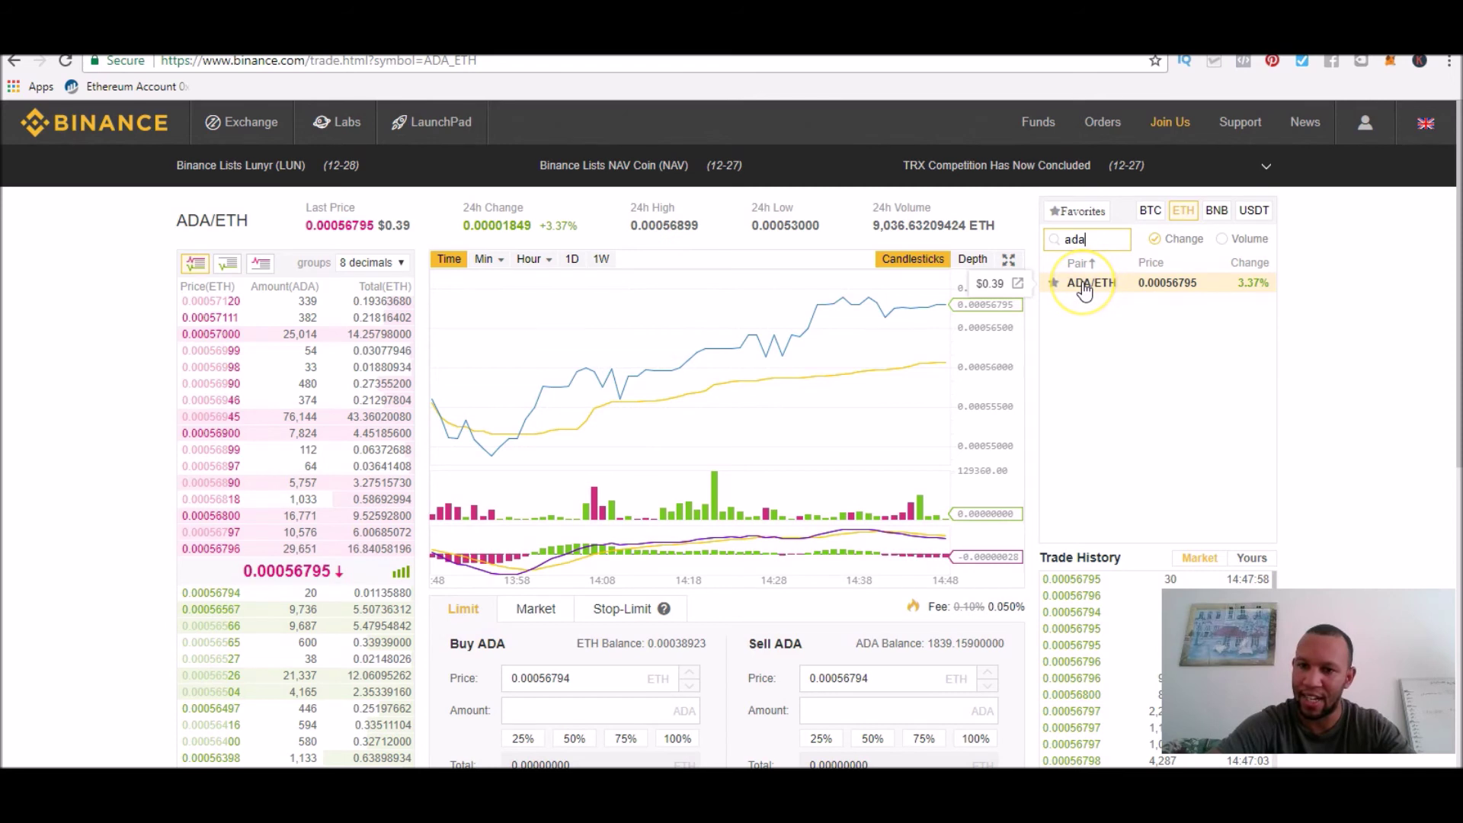
Step: Try btc and ltc pair searches, clear the box to list all ETH pairs, and reload ADA/ETH
key(BackSpace)
key(BackSpace)
key(BackSpace)
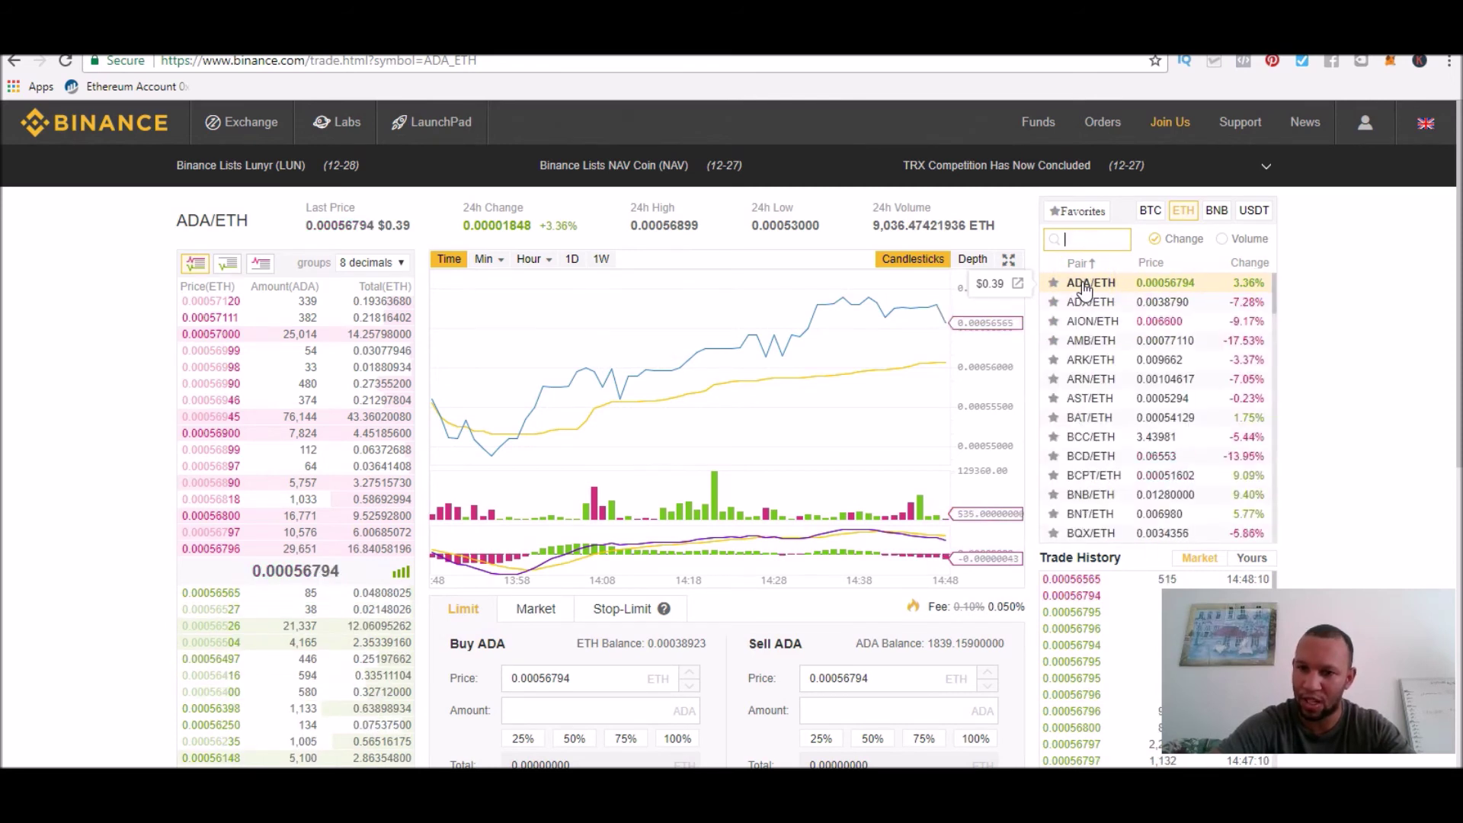
text(btc)
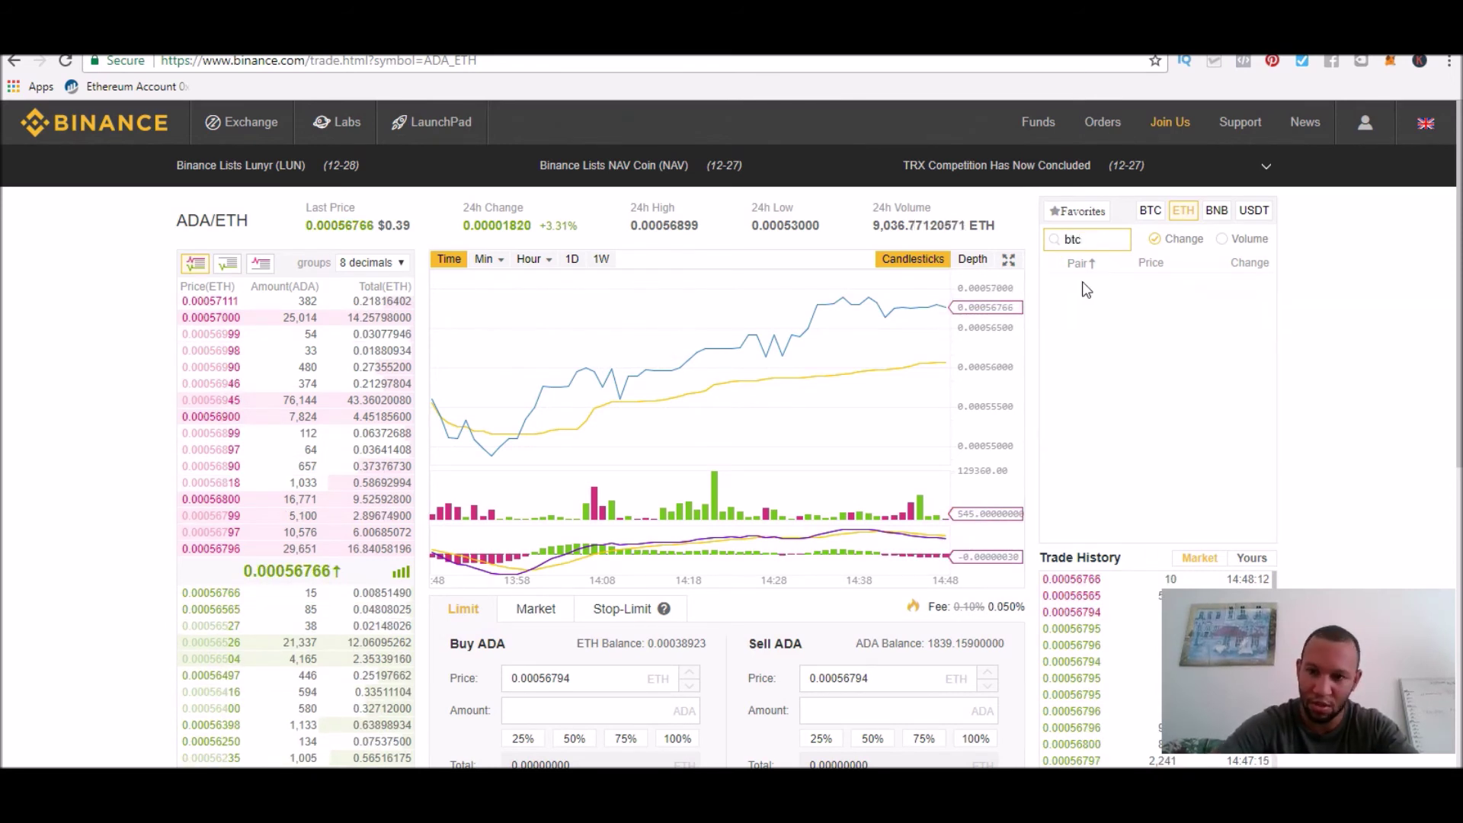
key(BackSpace)
key(BackSpace)
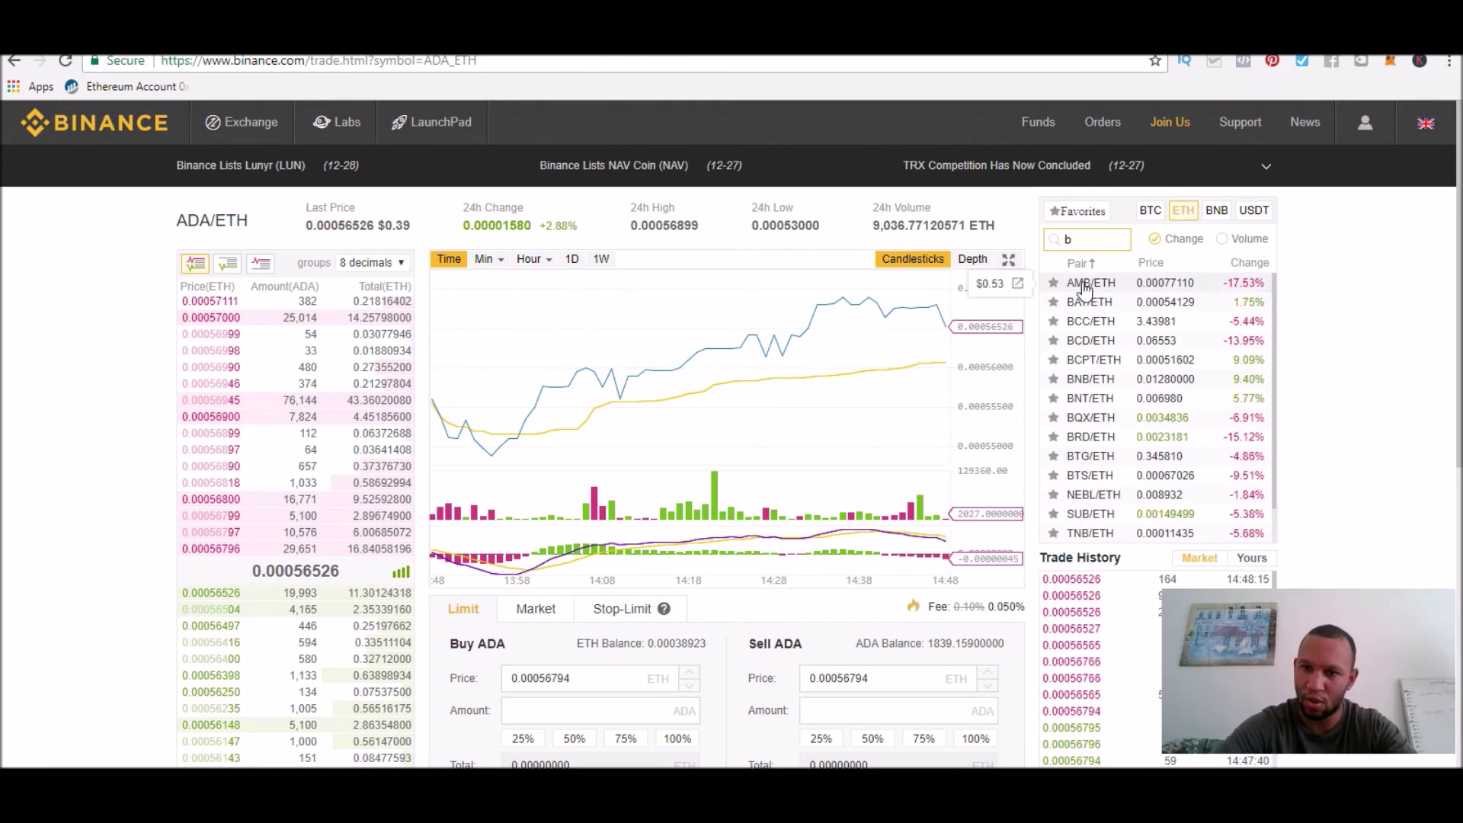
key(BackSpace)
text(ltc)
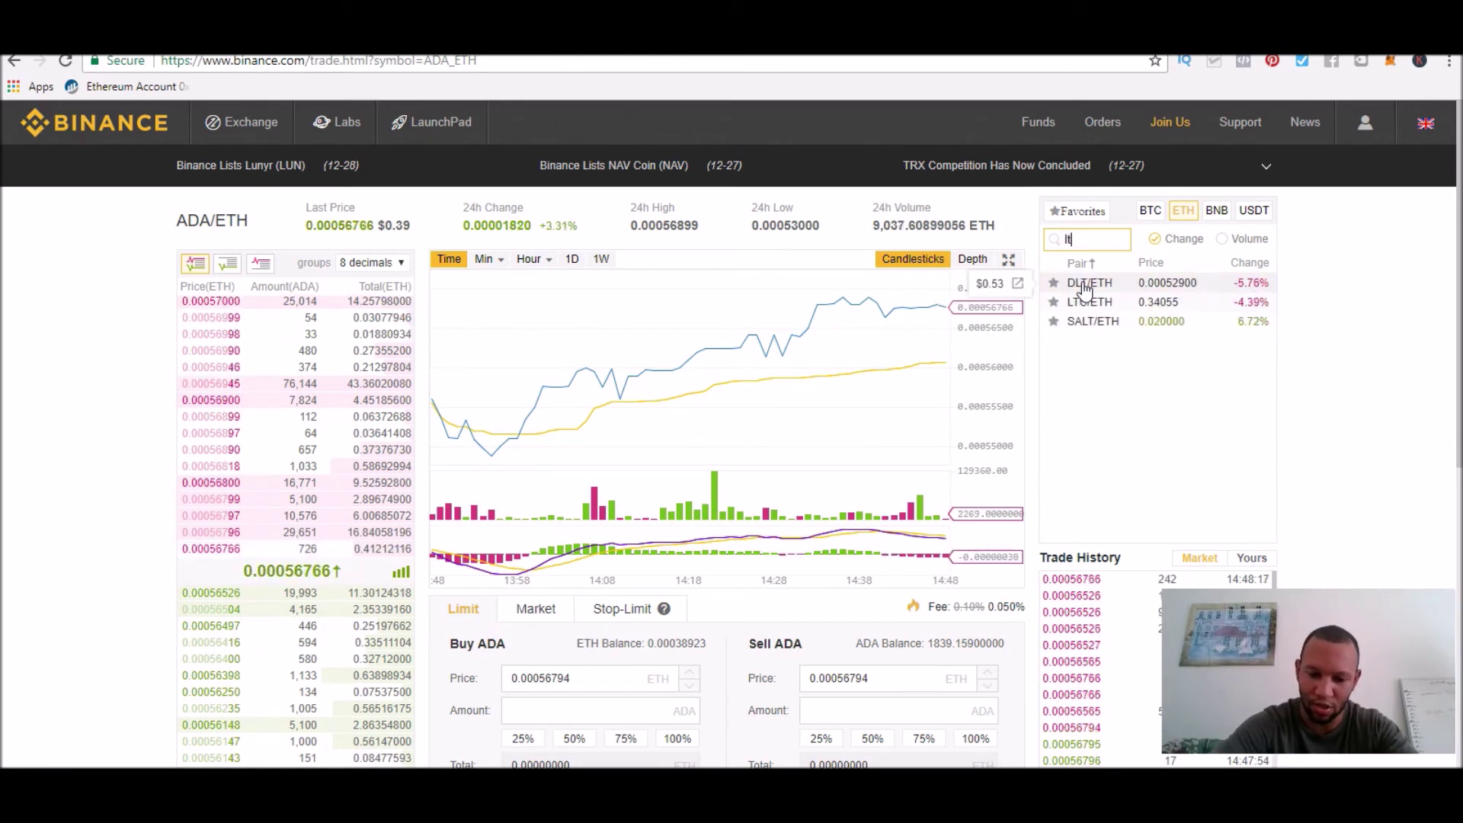
click(1081, 333)
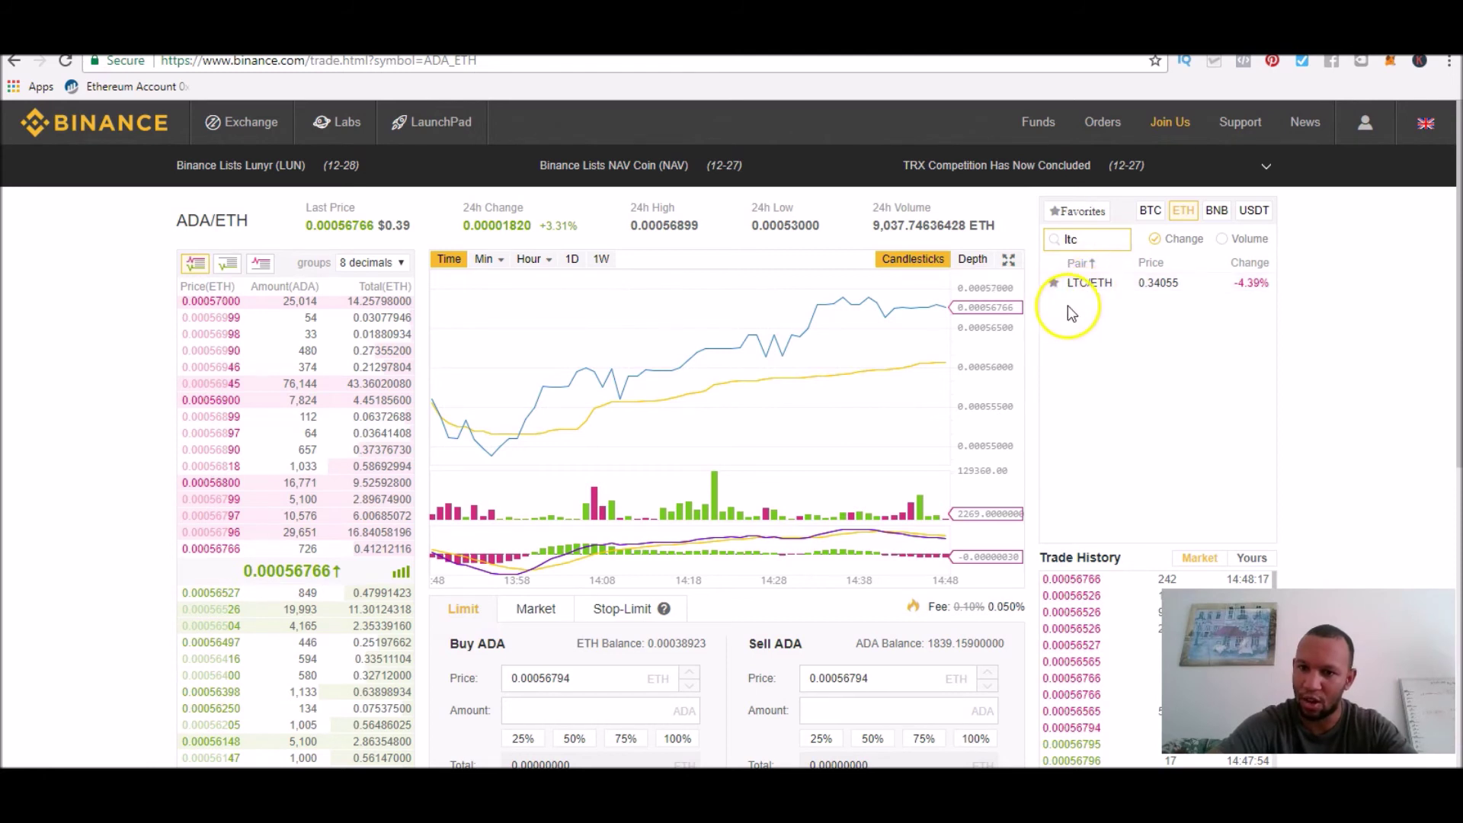
click(1092, 239)
key(BackSpace)
key(BackSpace)
key(BackSpace)
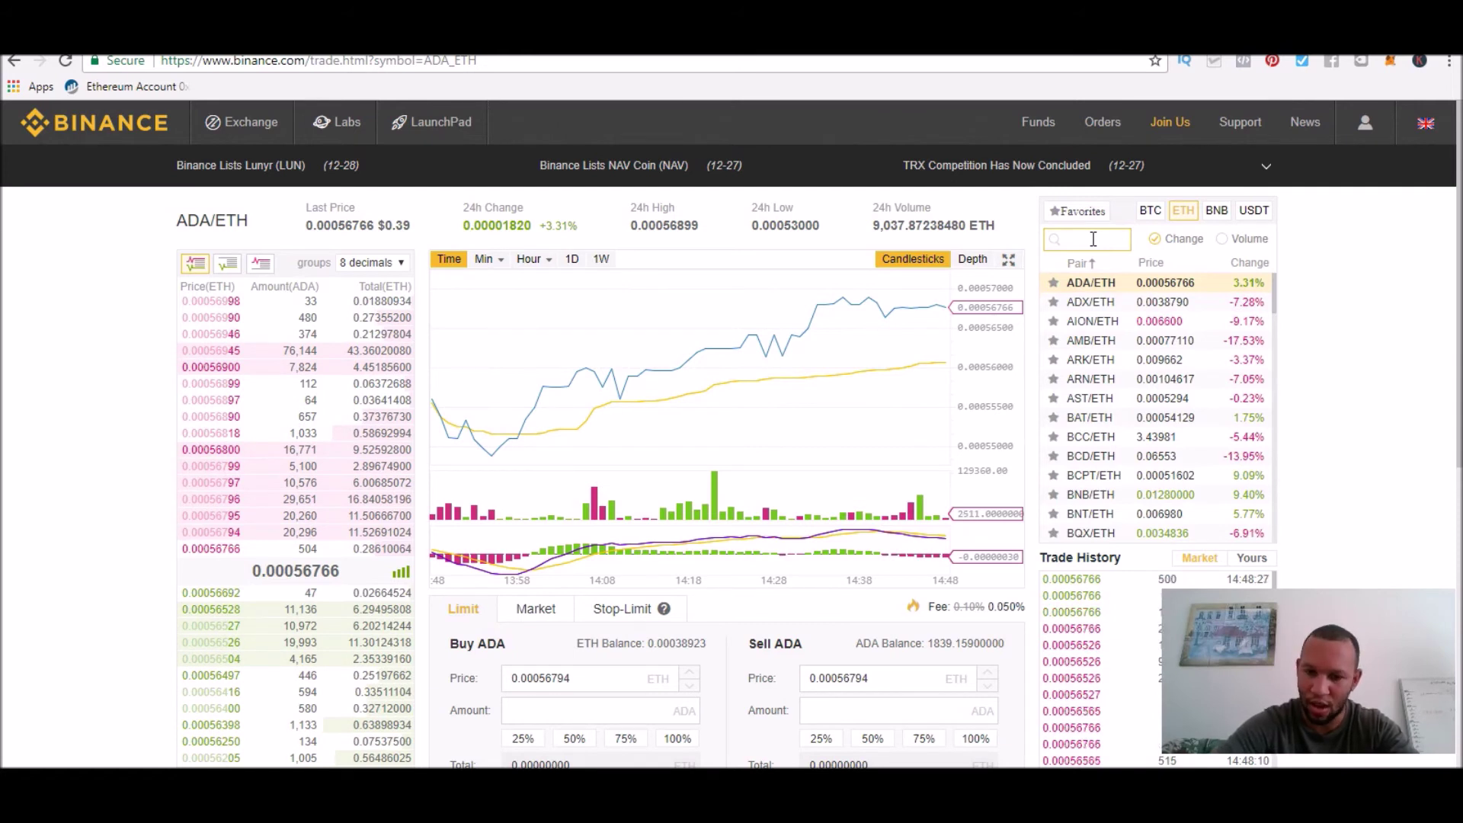
click(1091, 283)
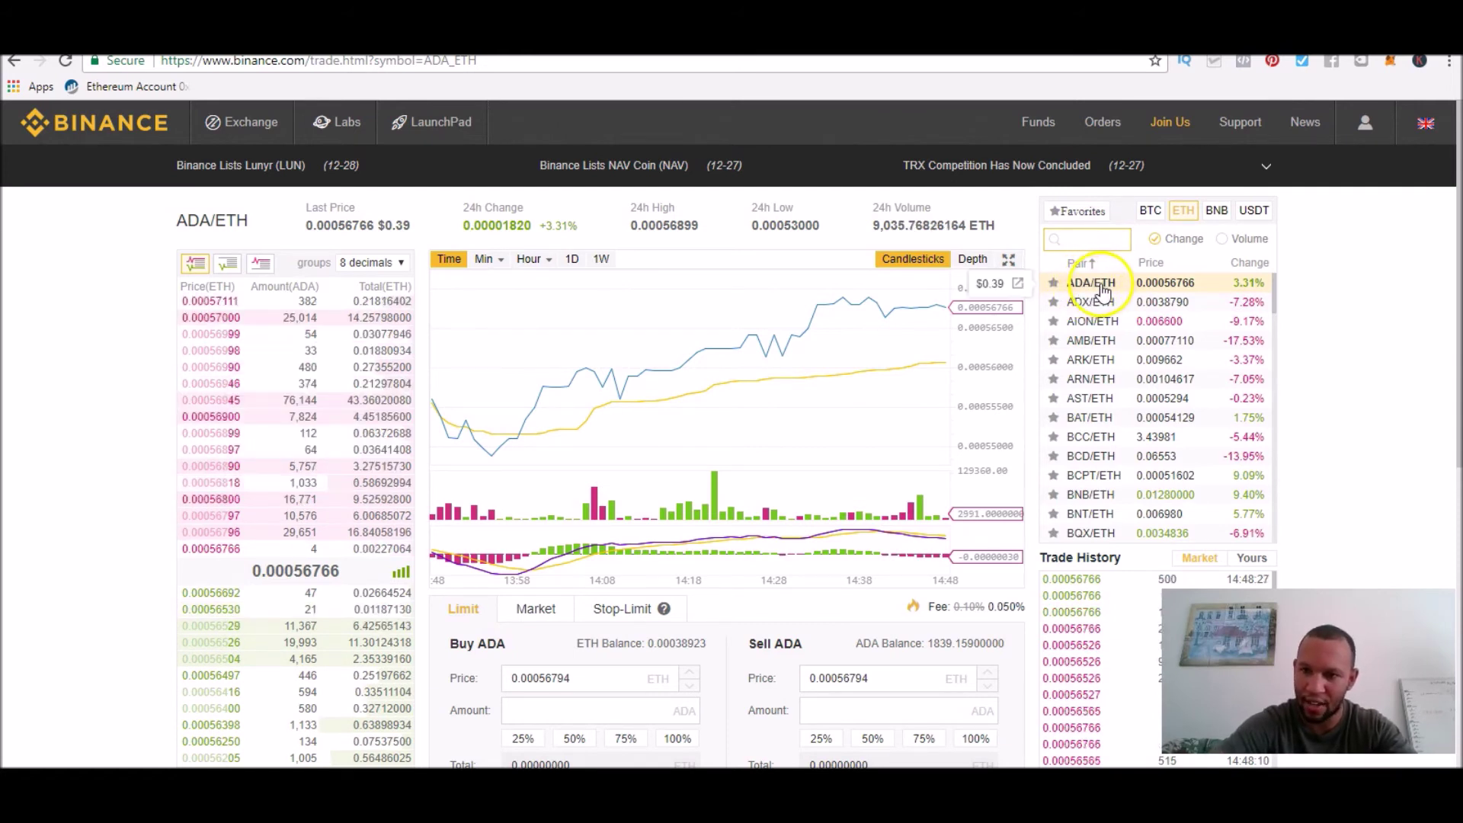
click(1103, 291)
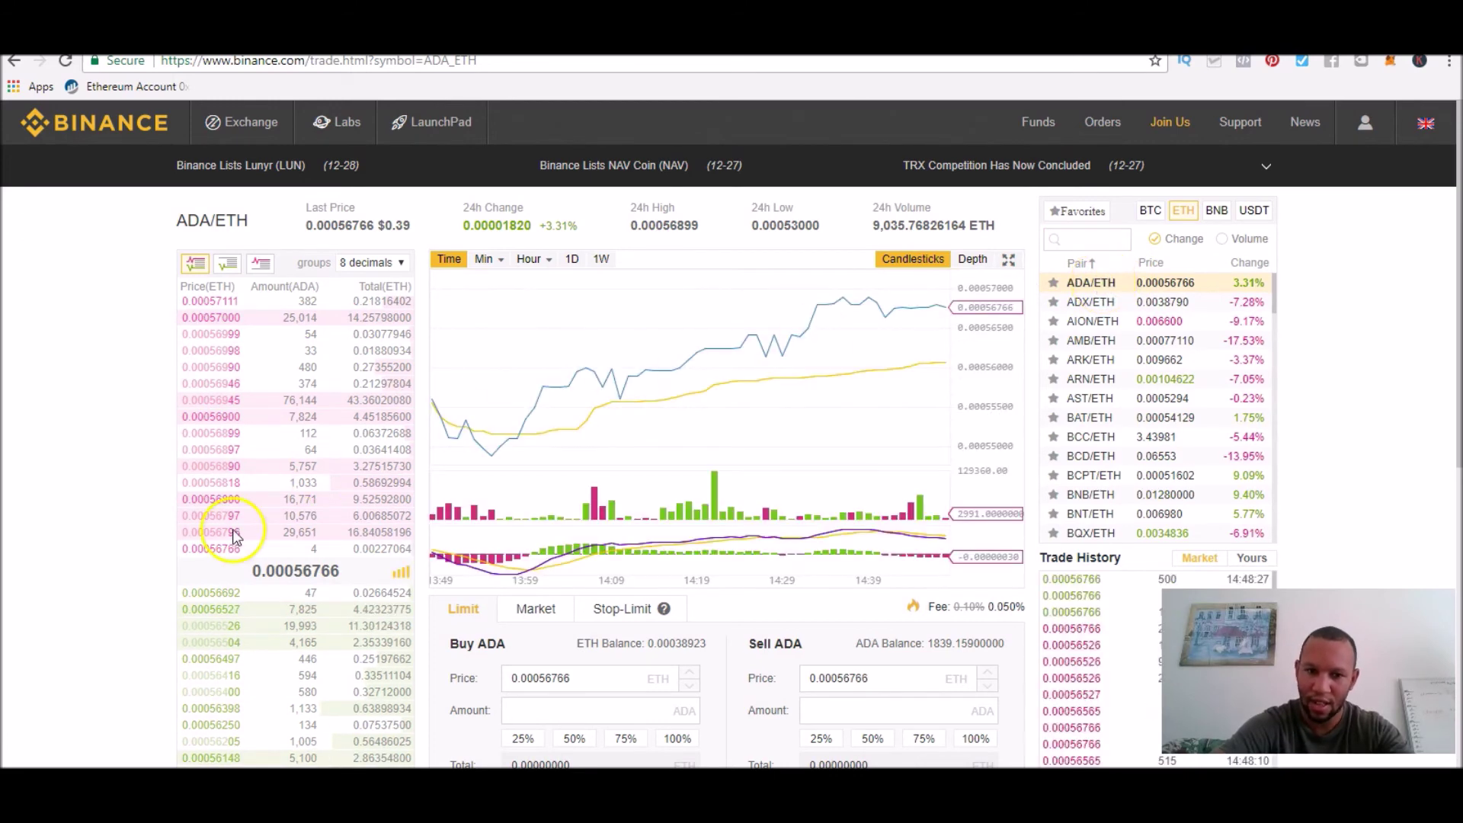
click(32, 572)
Step: Enter 0.00056766 ETH as the ADA limit buy price and check the Max Amount, which is 0 ADA
scroll(30, 573, down, 3)
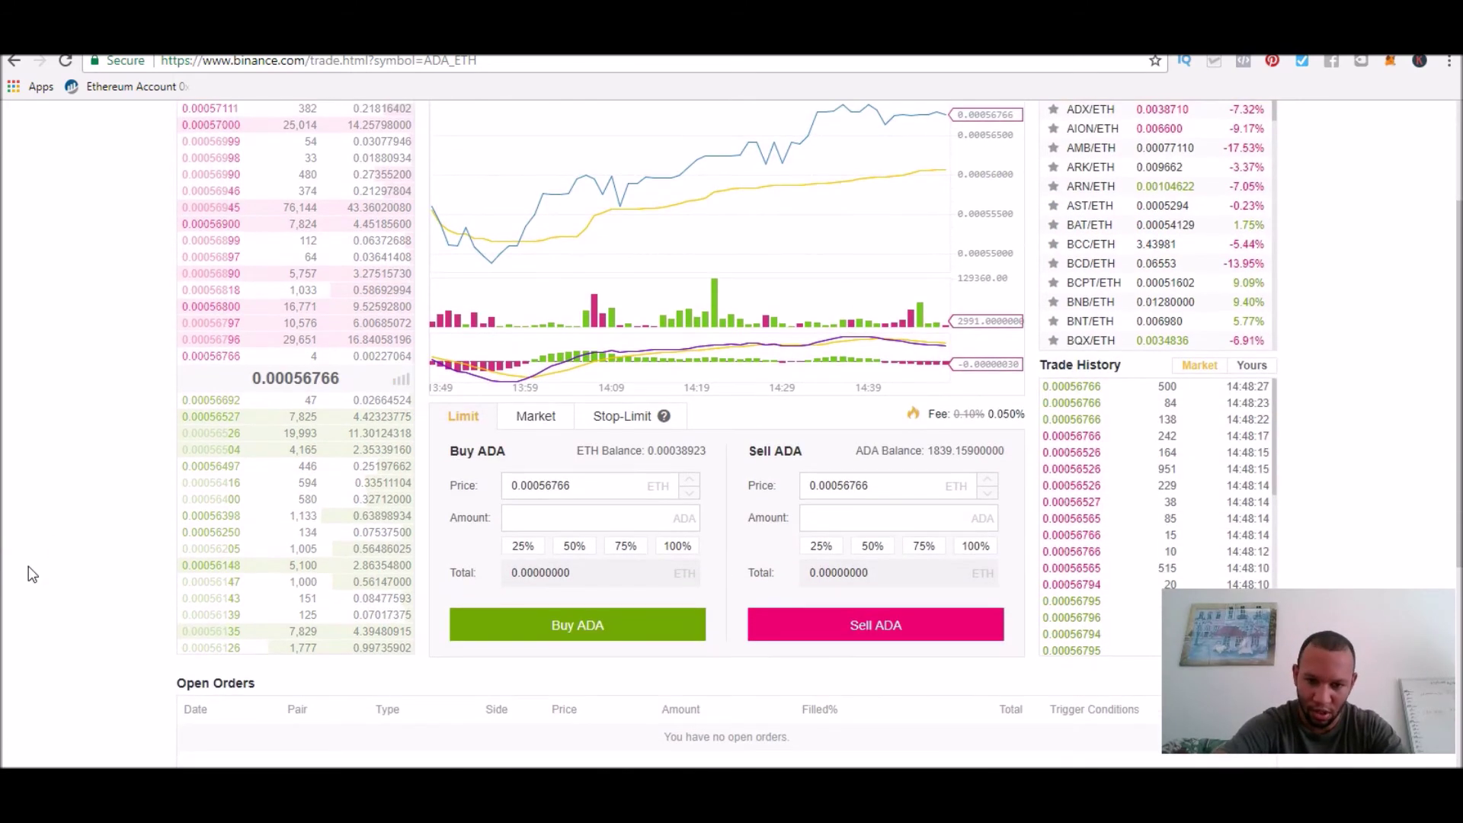
scroll(33, 574, down, 2)
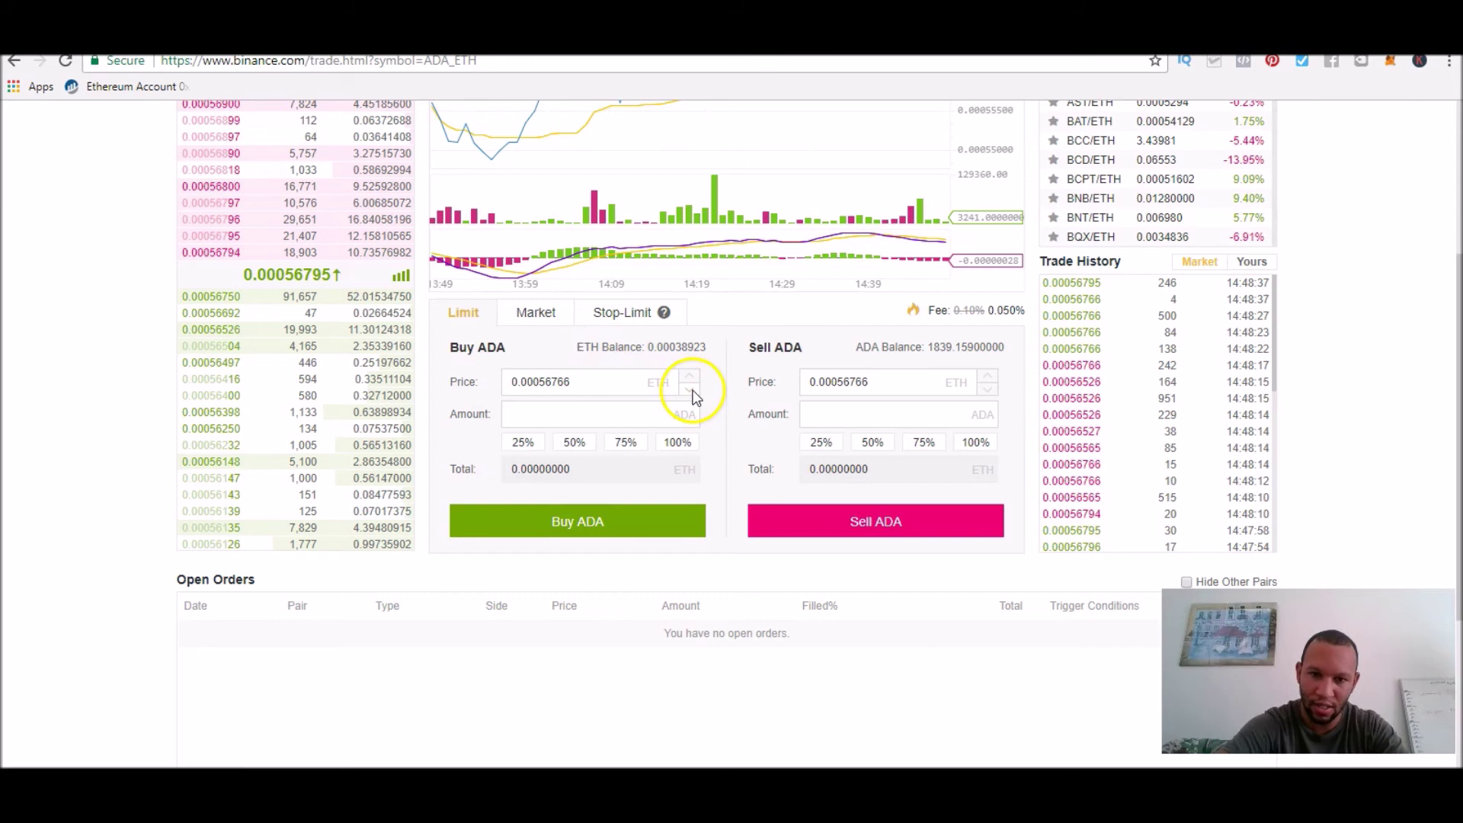
click(616, 383)
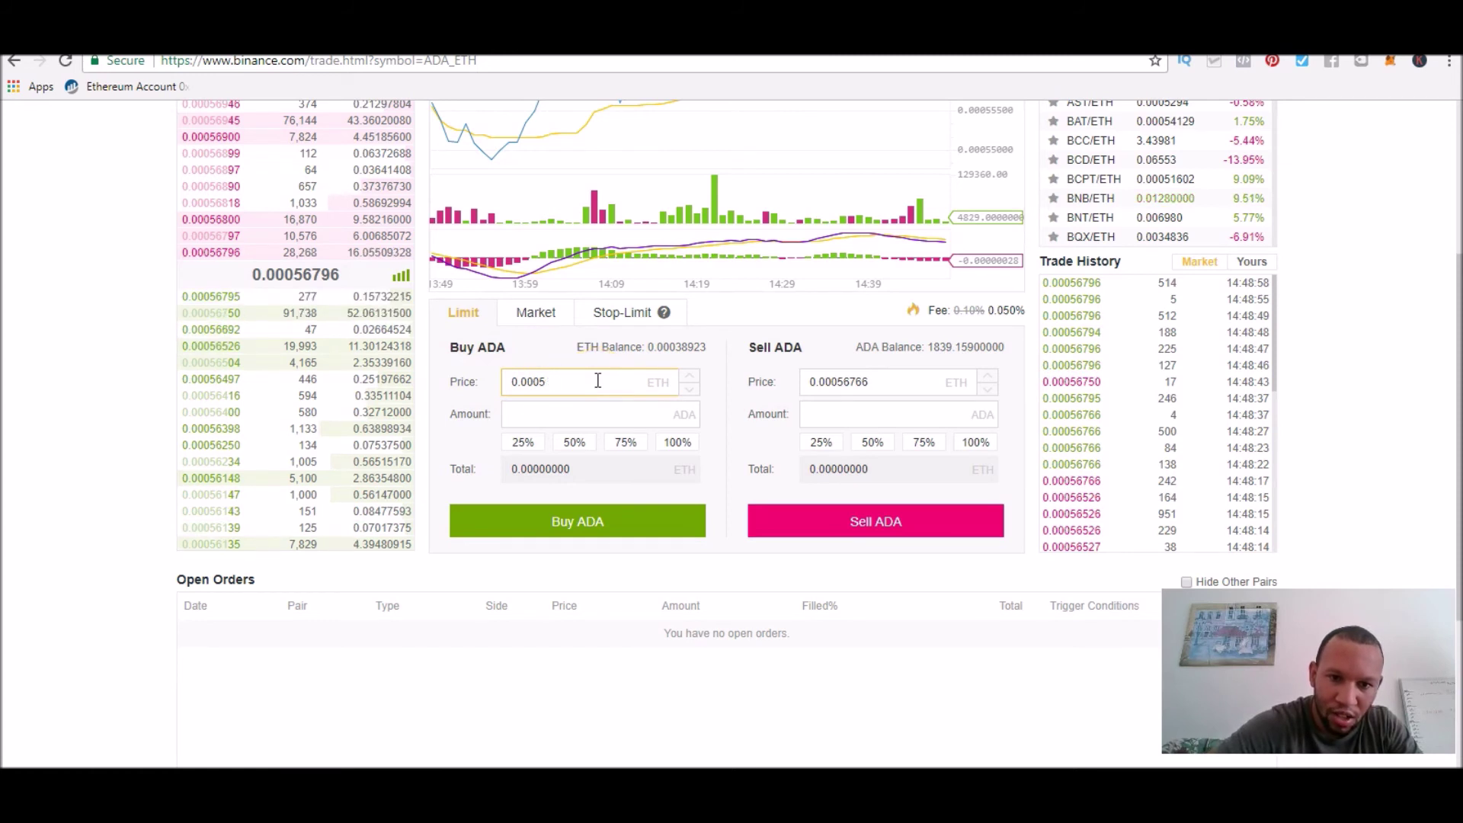
click(185, 406)
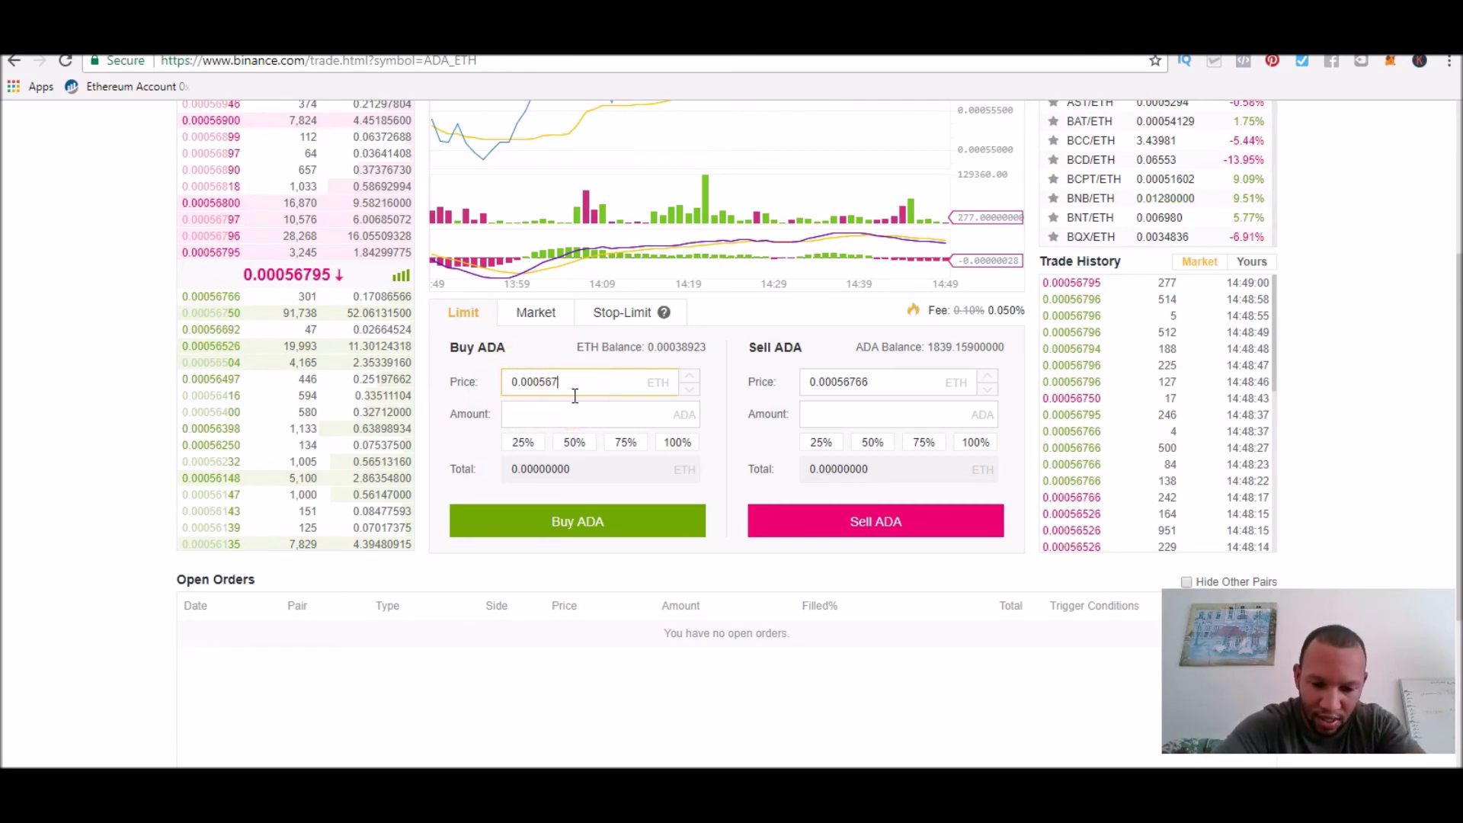
click(565, 416)
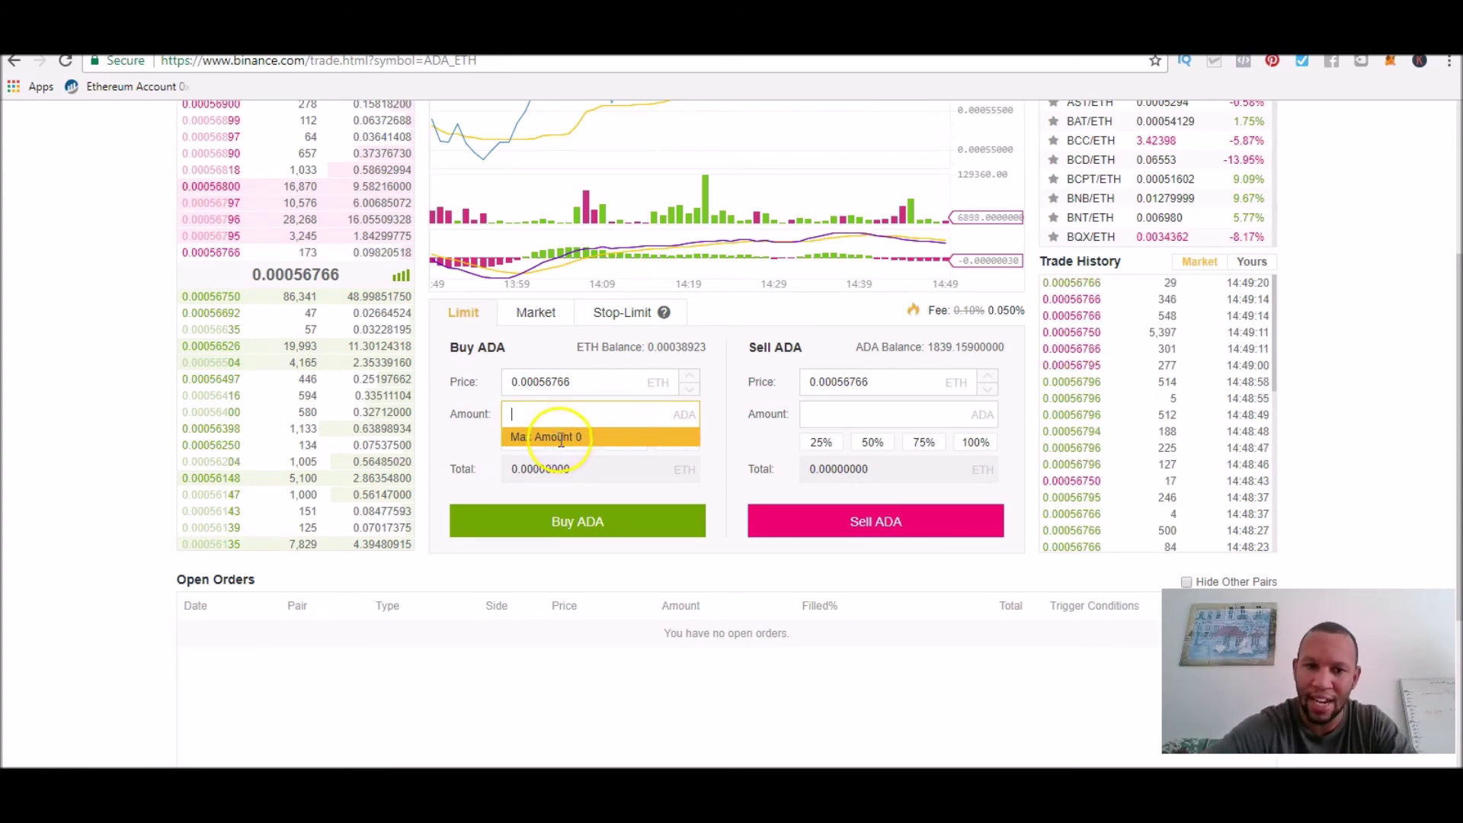
click(577, 435)
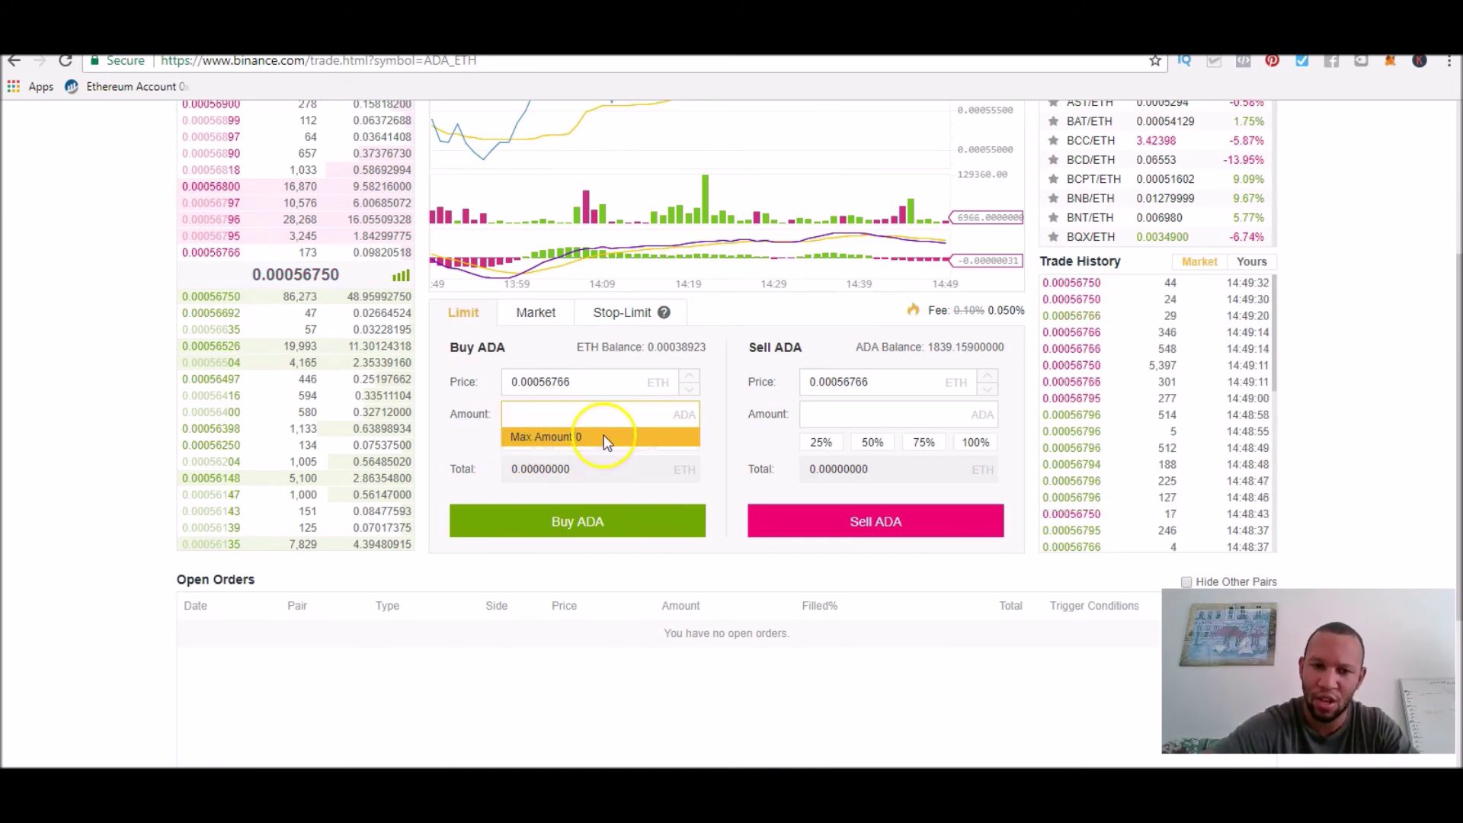
click(534, 418)
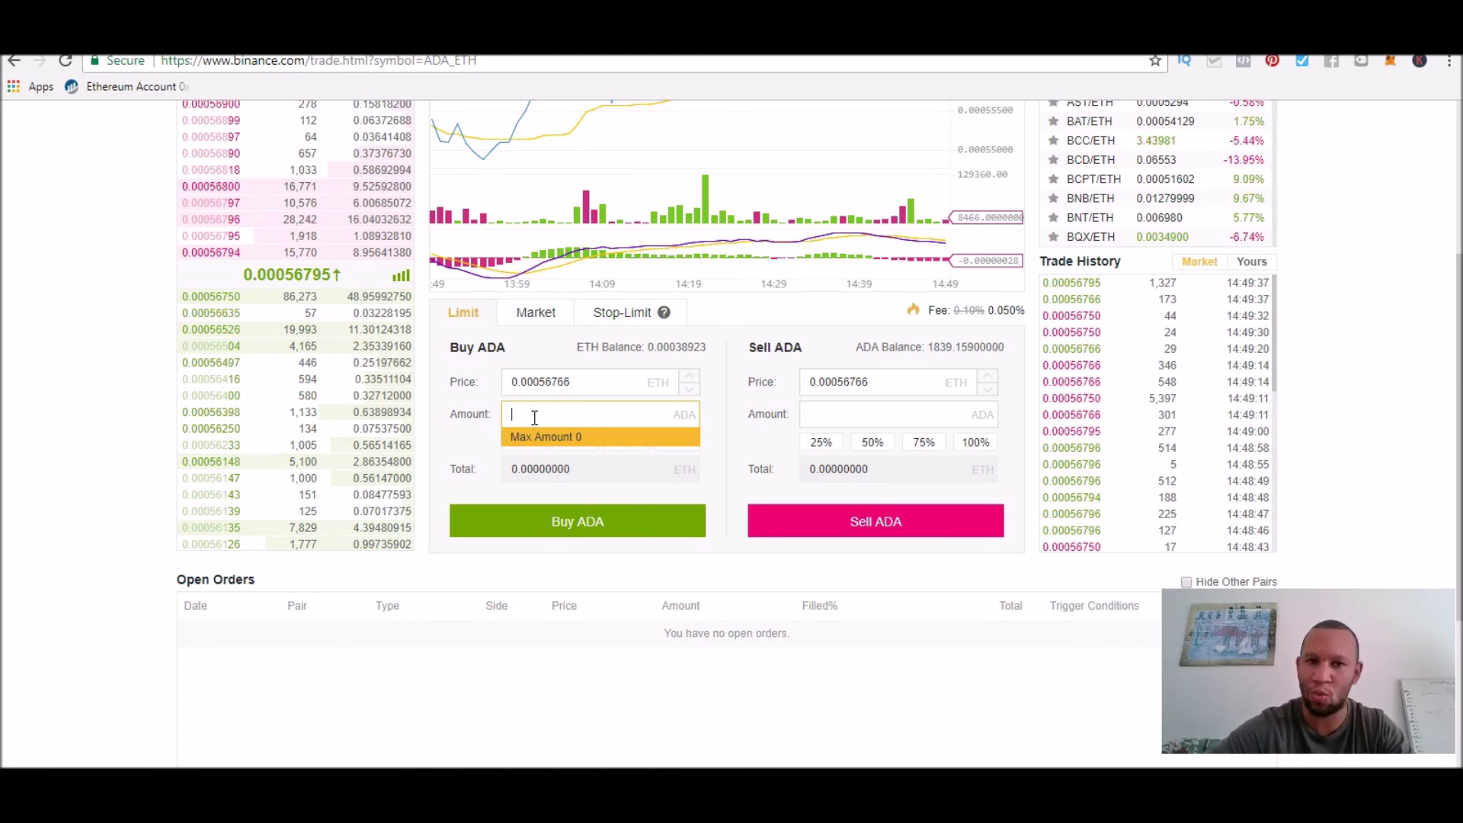
click(577, 427)
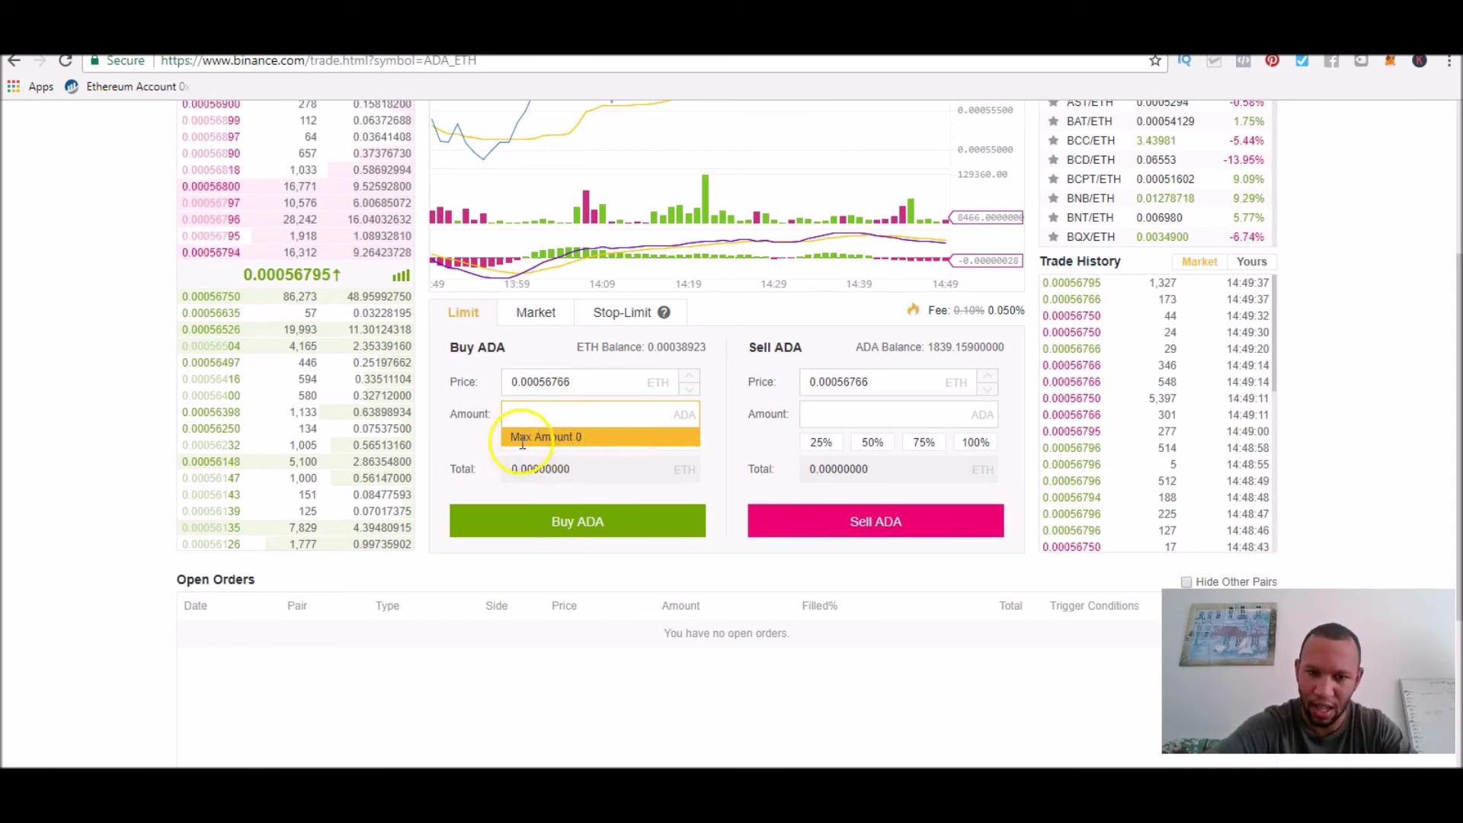
click(461, 448)
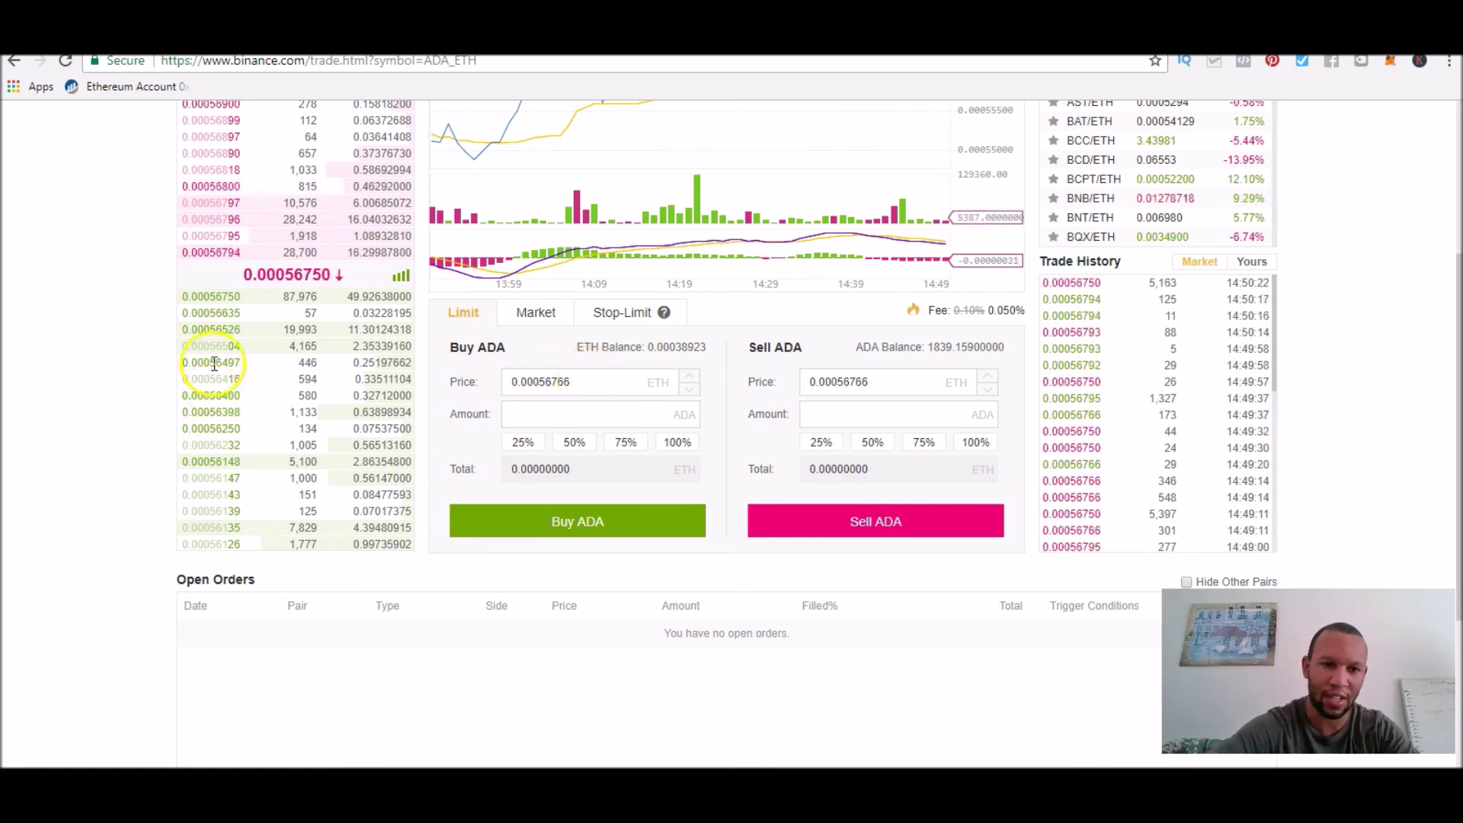
click(576, 521)
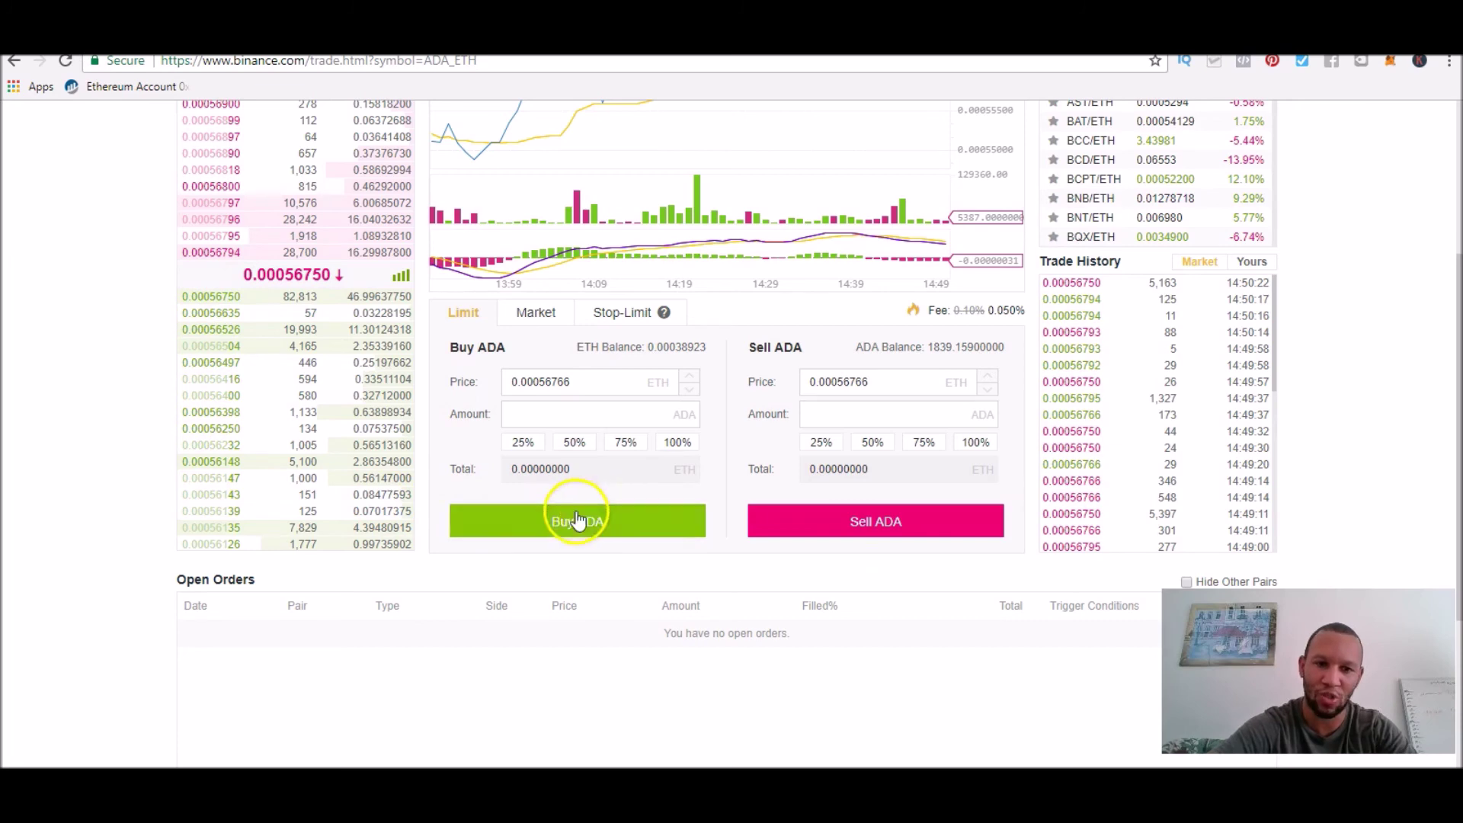
scroll(36, 480, up, 4)
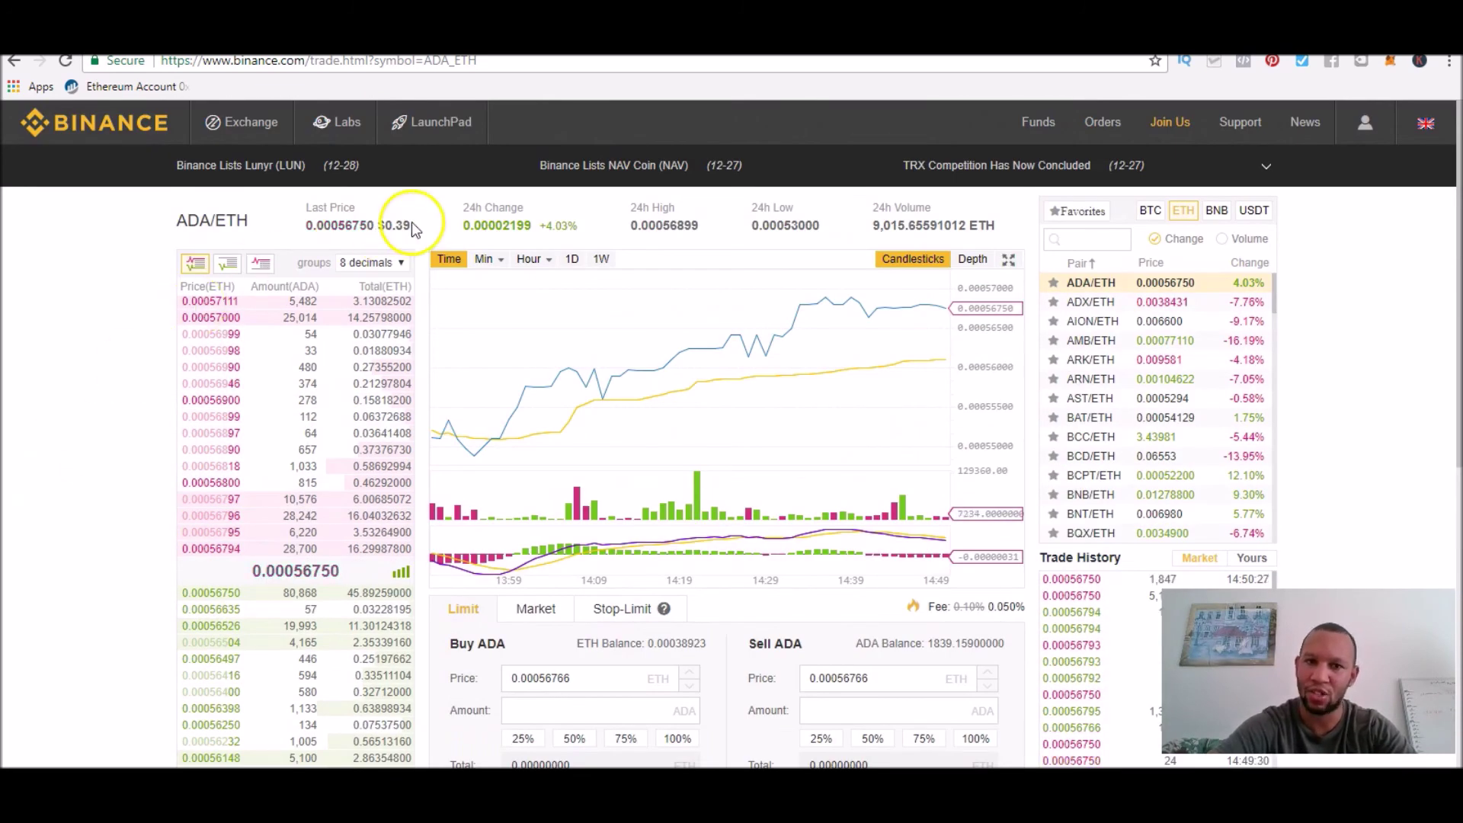
Step: Go from the ADA/ETH trading view to the Open Orders page via the Orders menu
mouse_move(1036, 131)
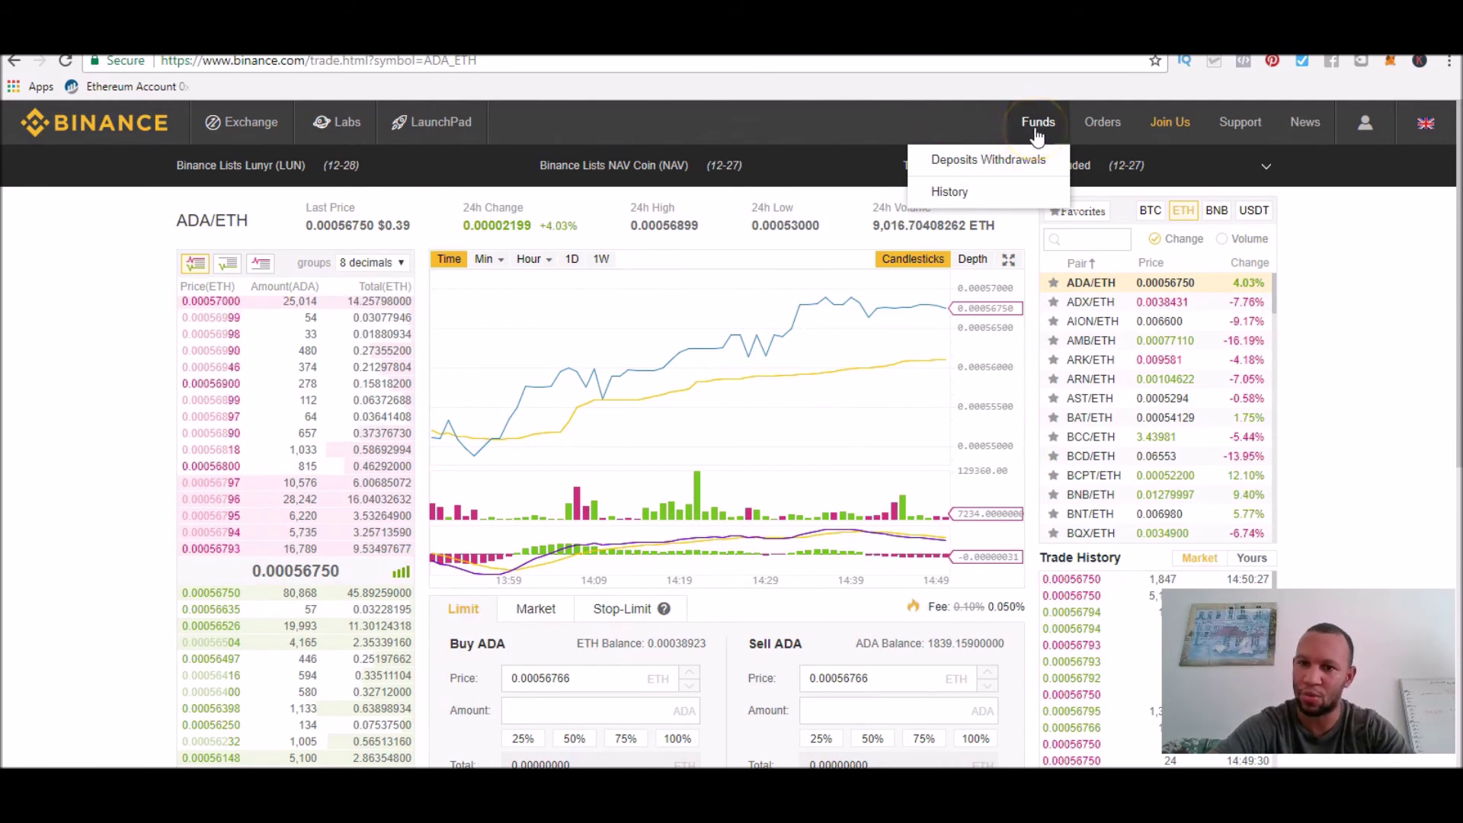
mouse_move(1105, 133)
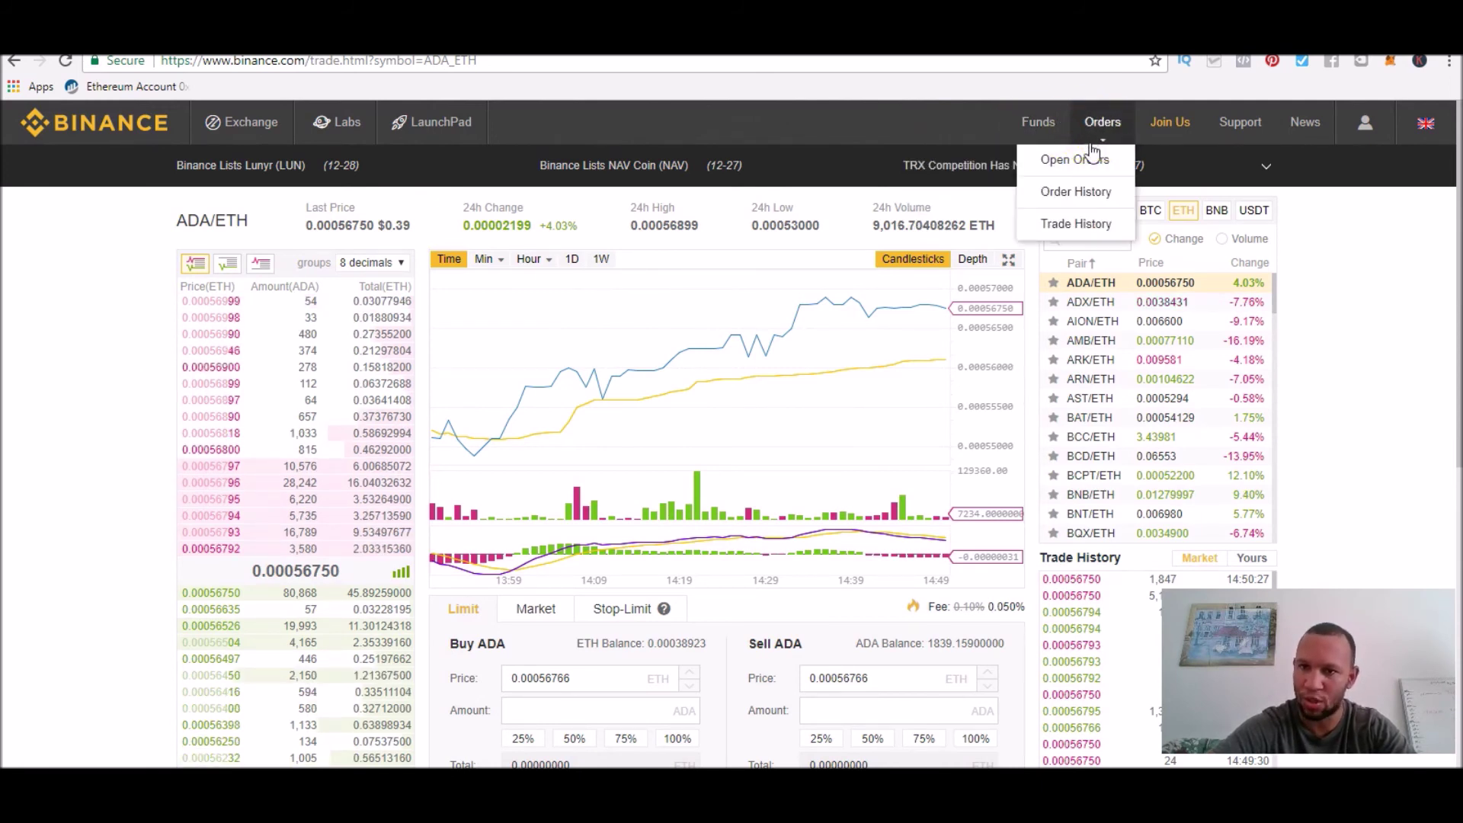
click(1080, 164)
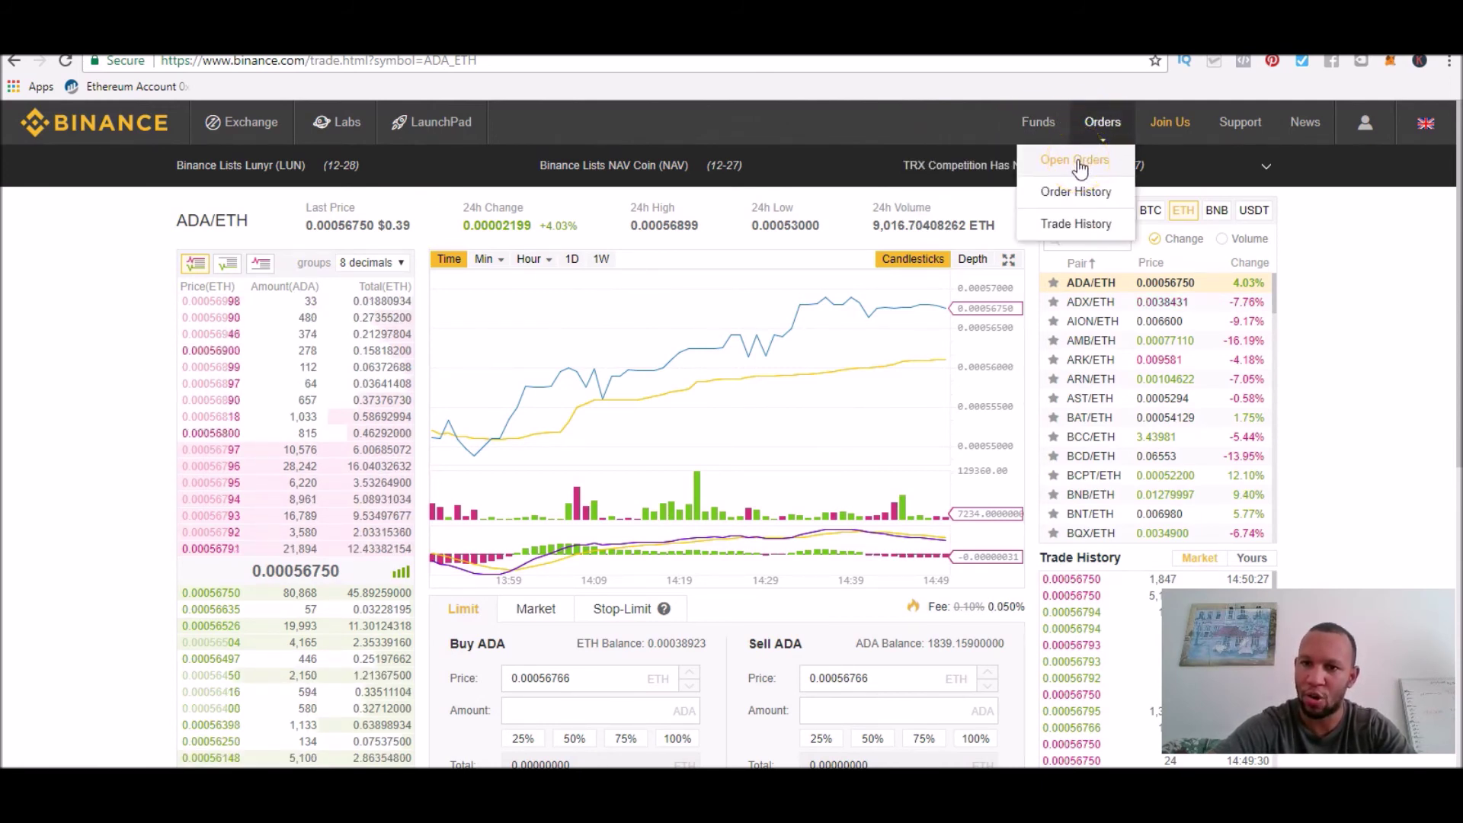
click(848, 196)
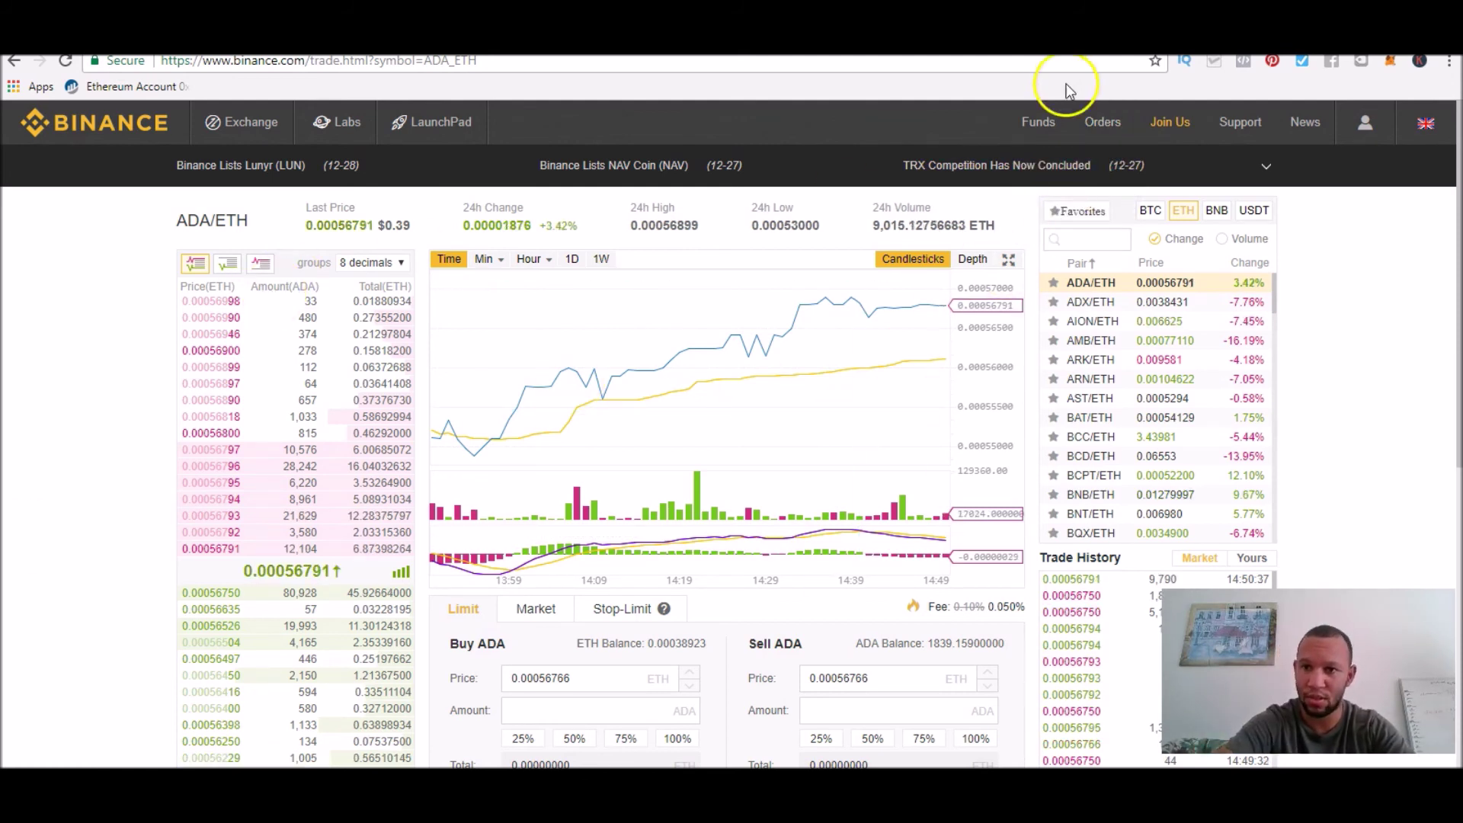
mouse_move(1102, 125)
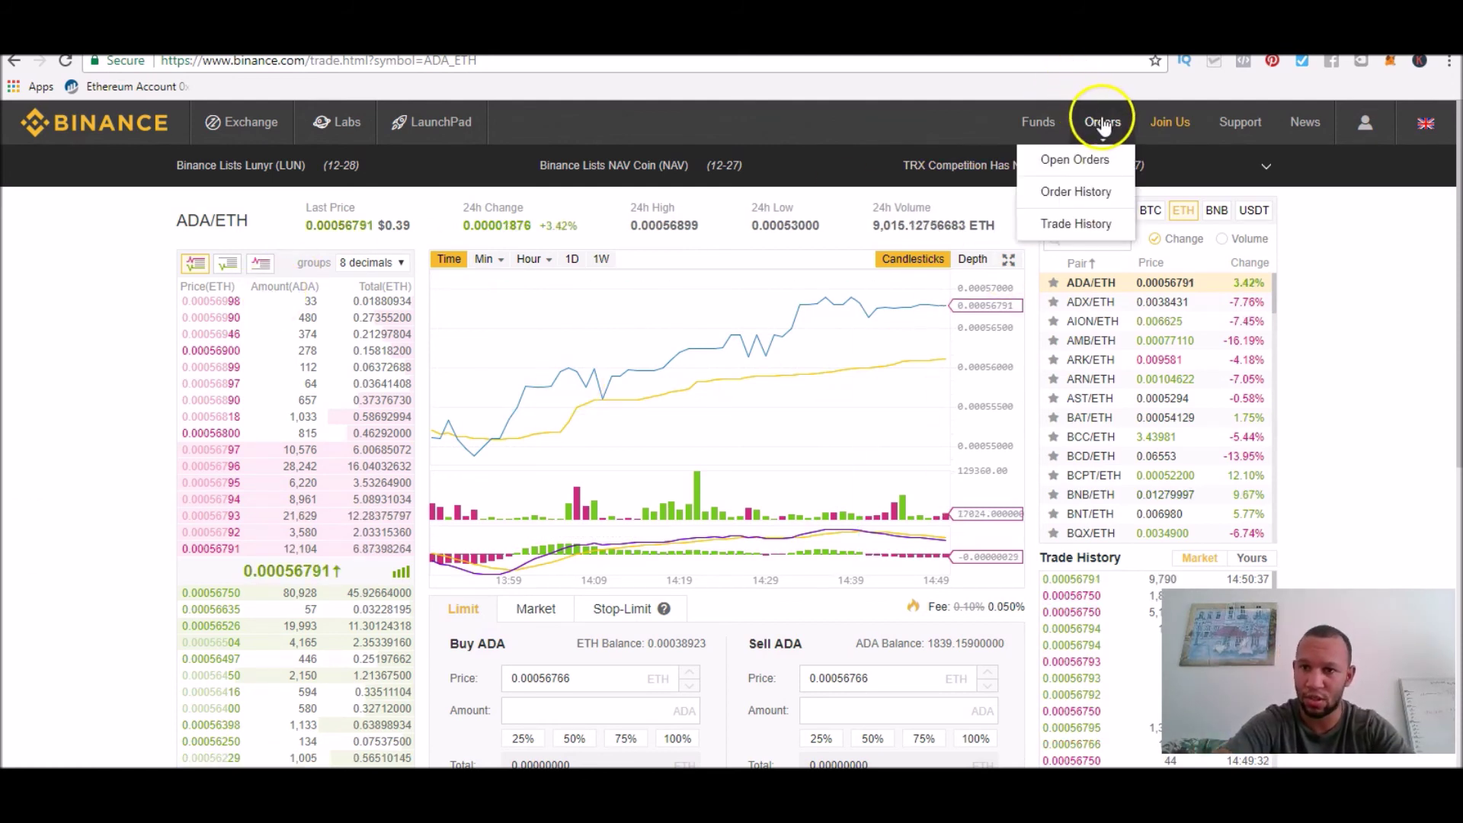
click(1074, 161)
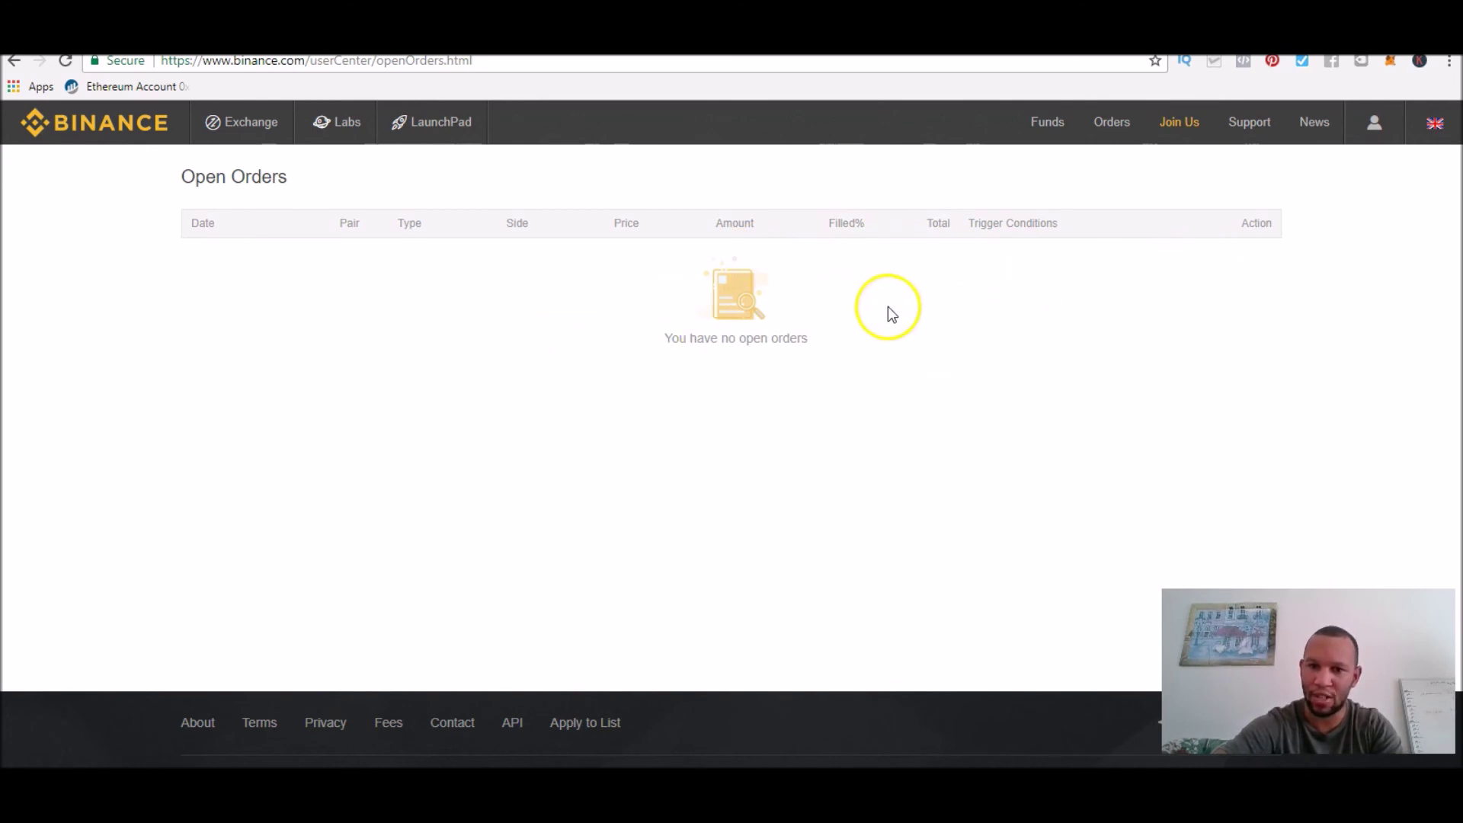
Step: Confirm the Open Orders page lists no open orders
mouse_move(1051, 141)
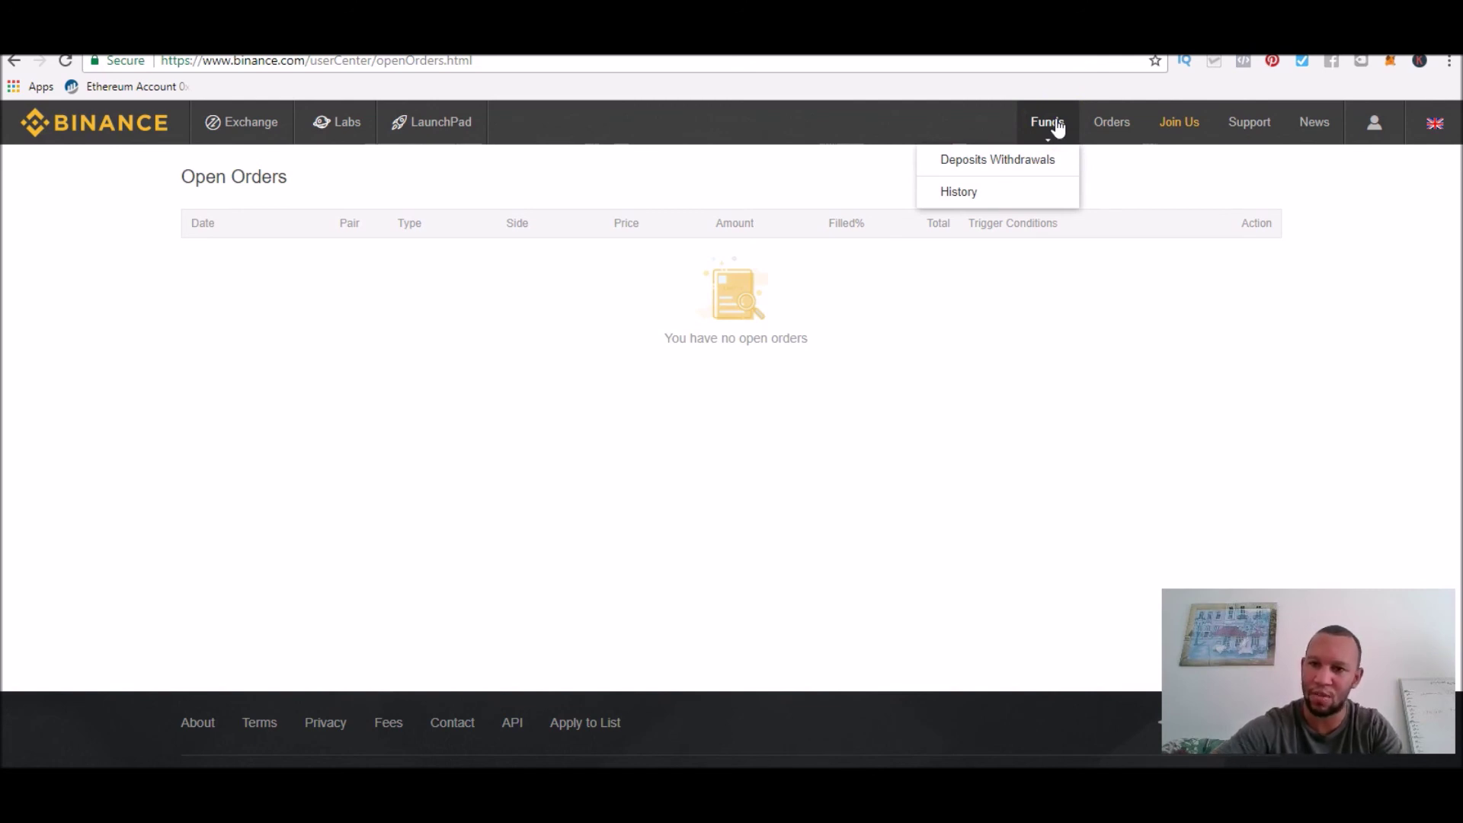
Step: Open Funds > Deposits Withdrawals to see balances like 1,839.159 ADA and 0.00038923 ETH
click(985, 169)
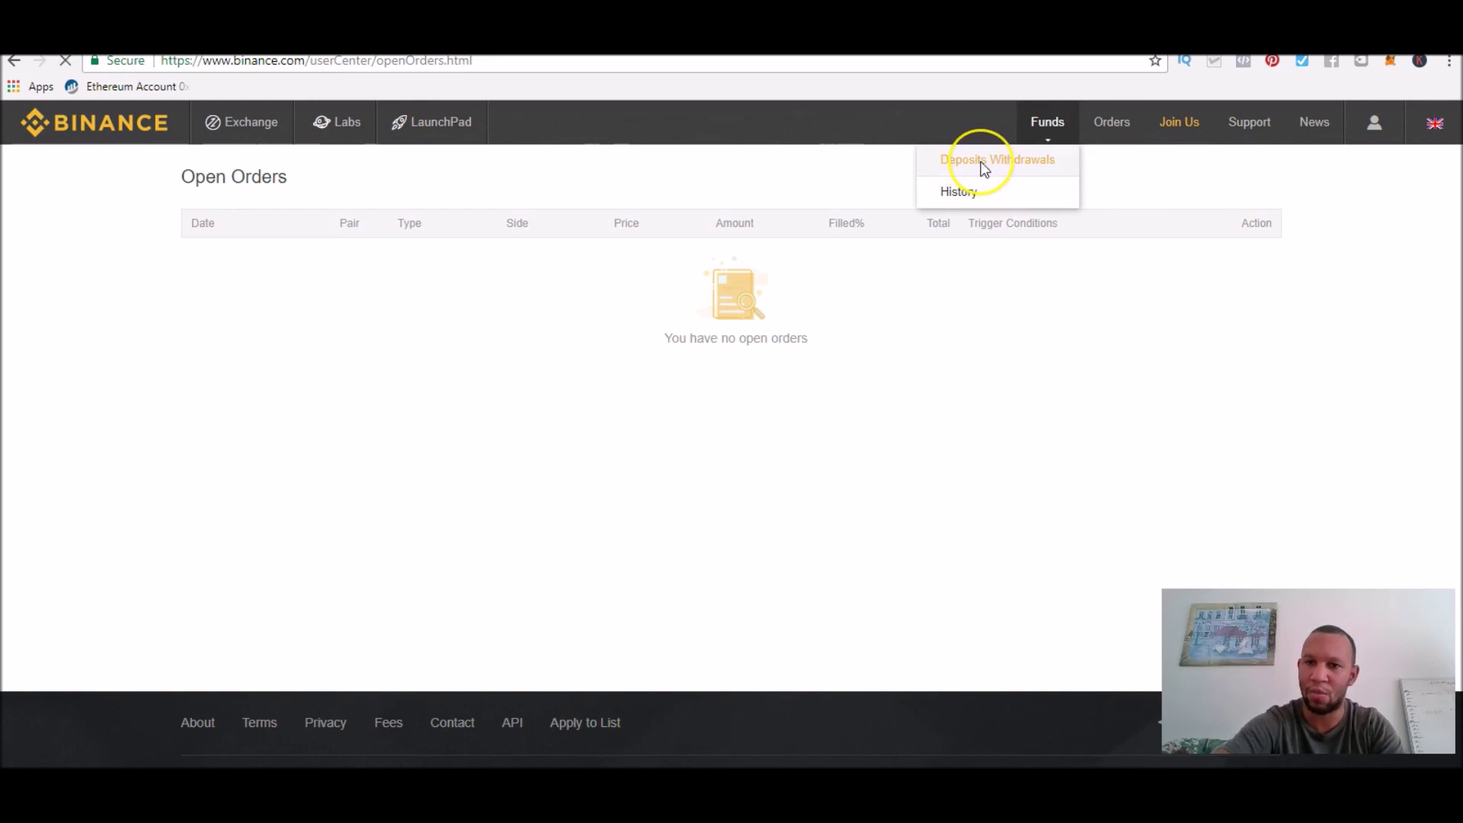